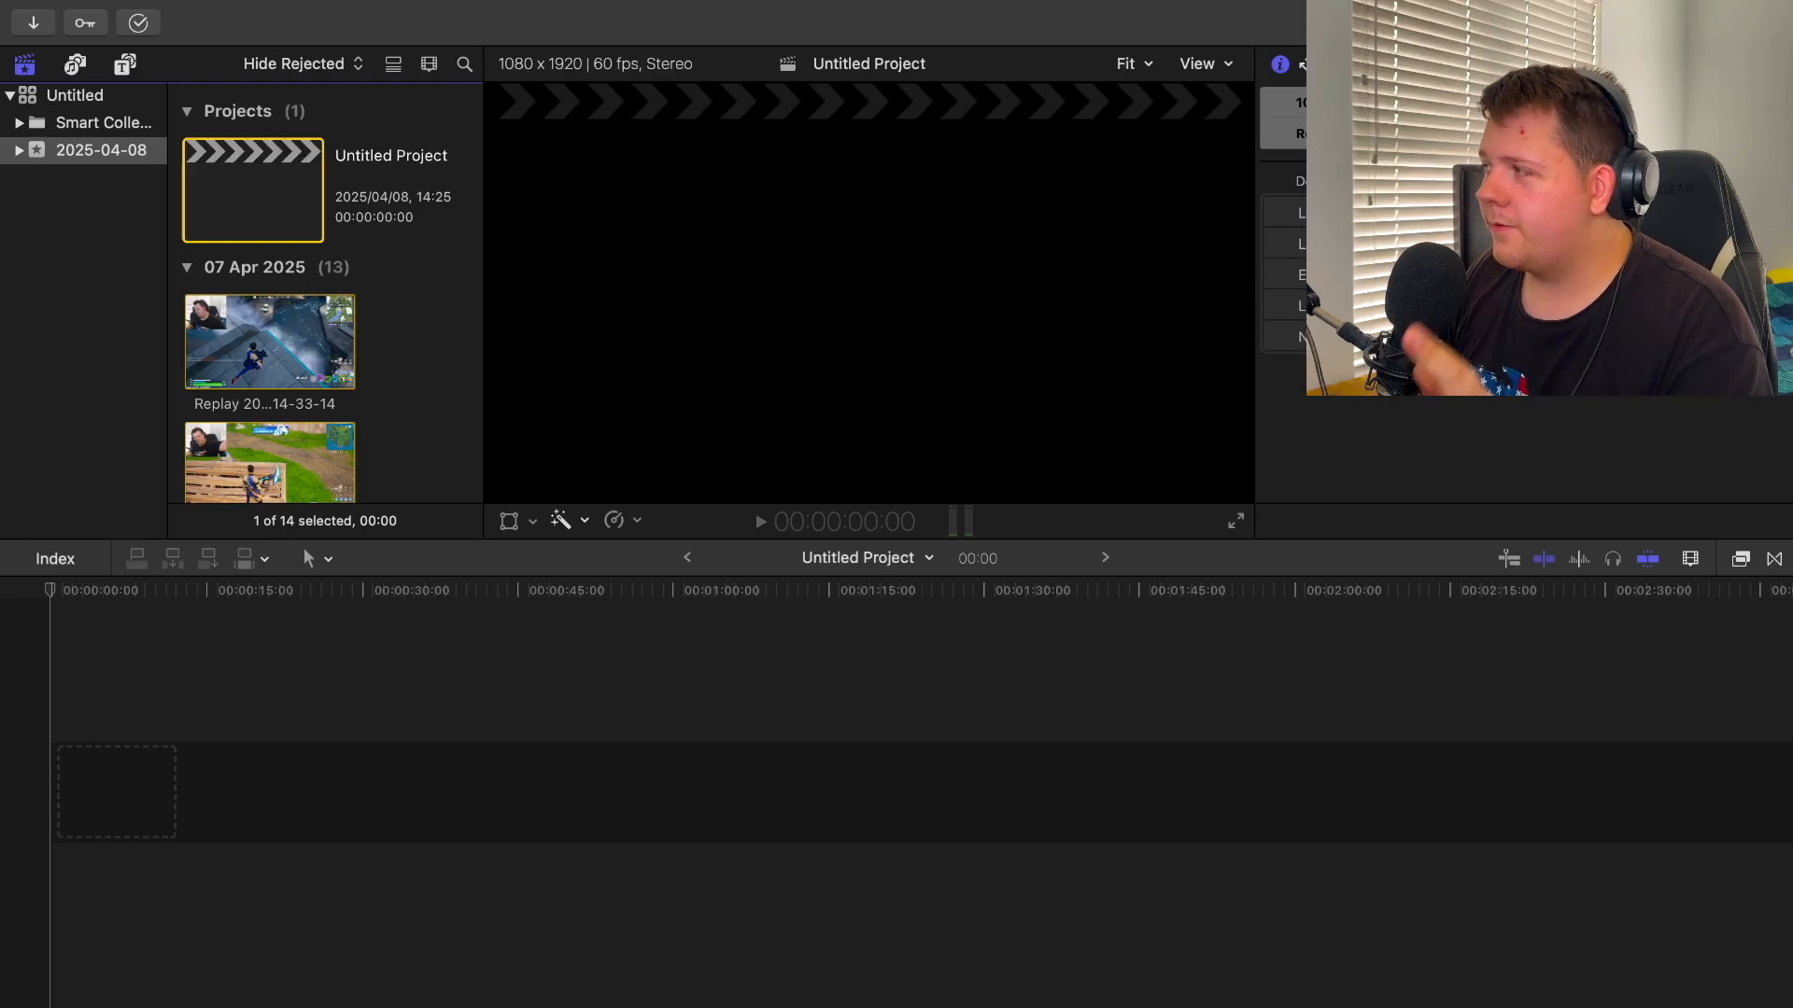
Review the project's video settings and apply the Vertical format at 1080x1920 and 60p
left_click(1743, 119)
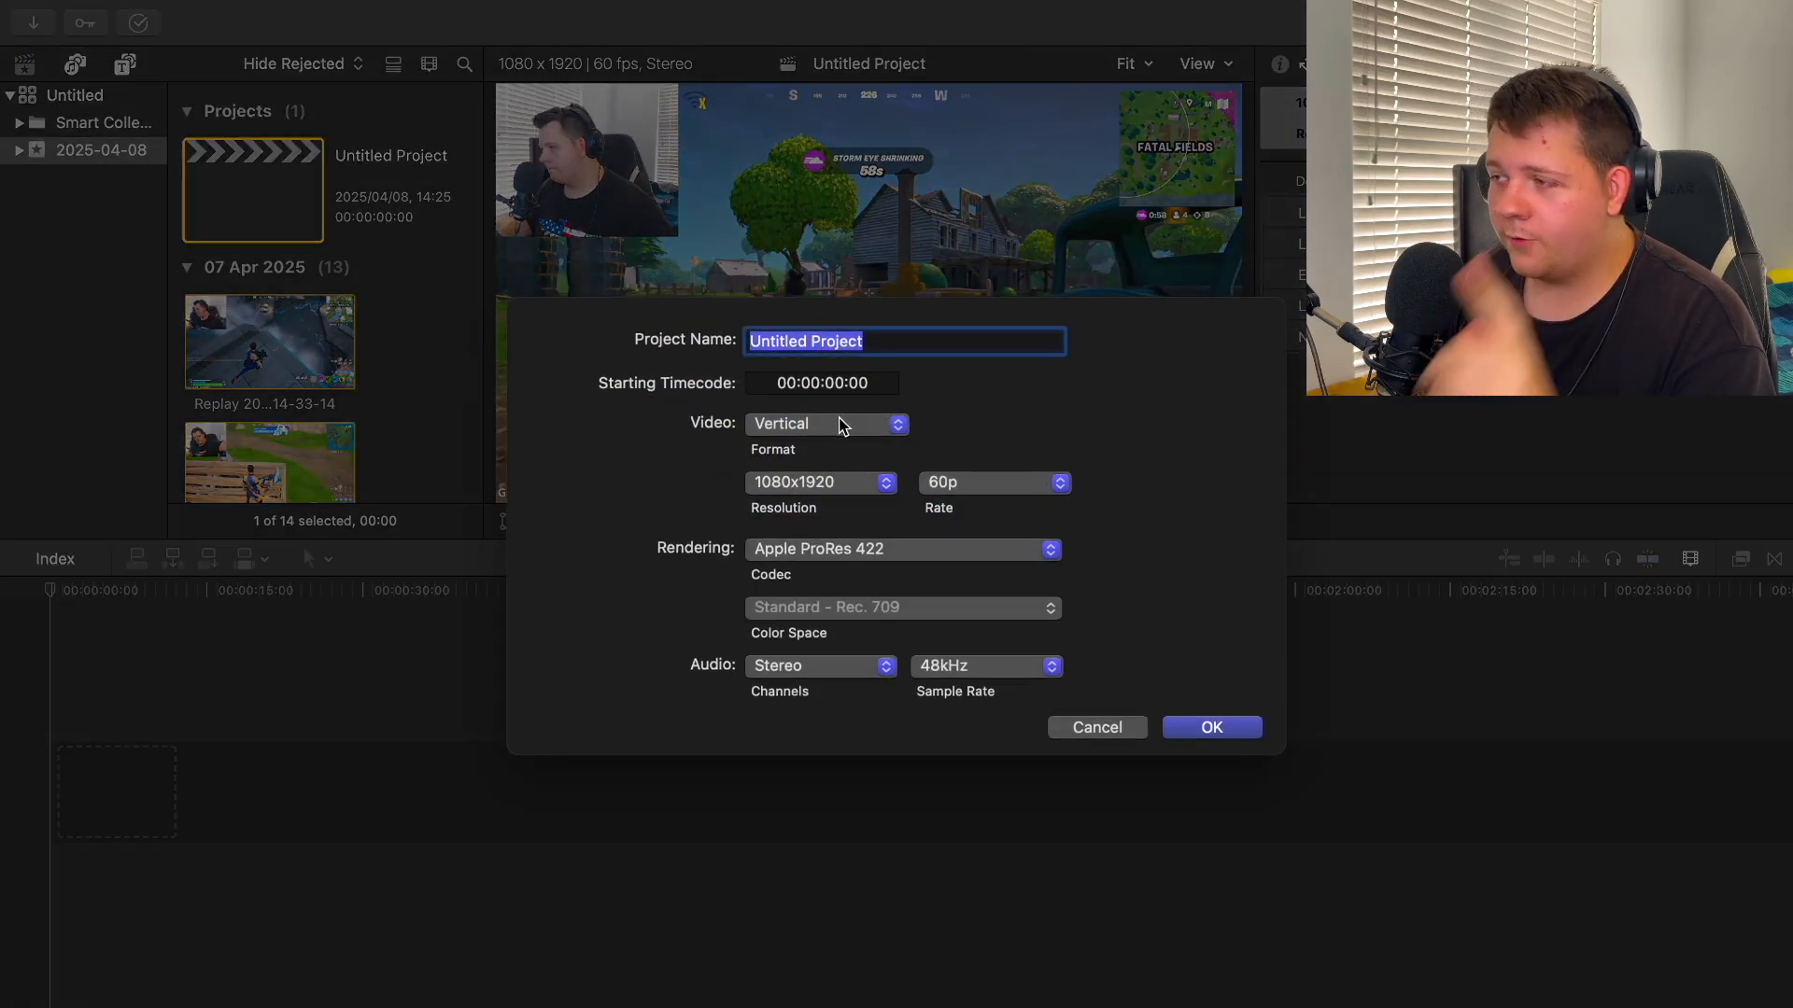
left_click(804, 485)
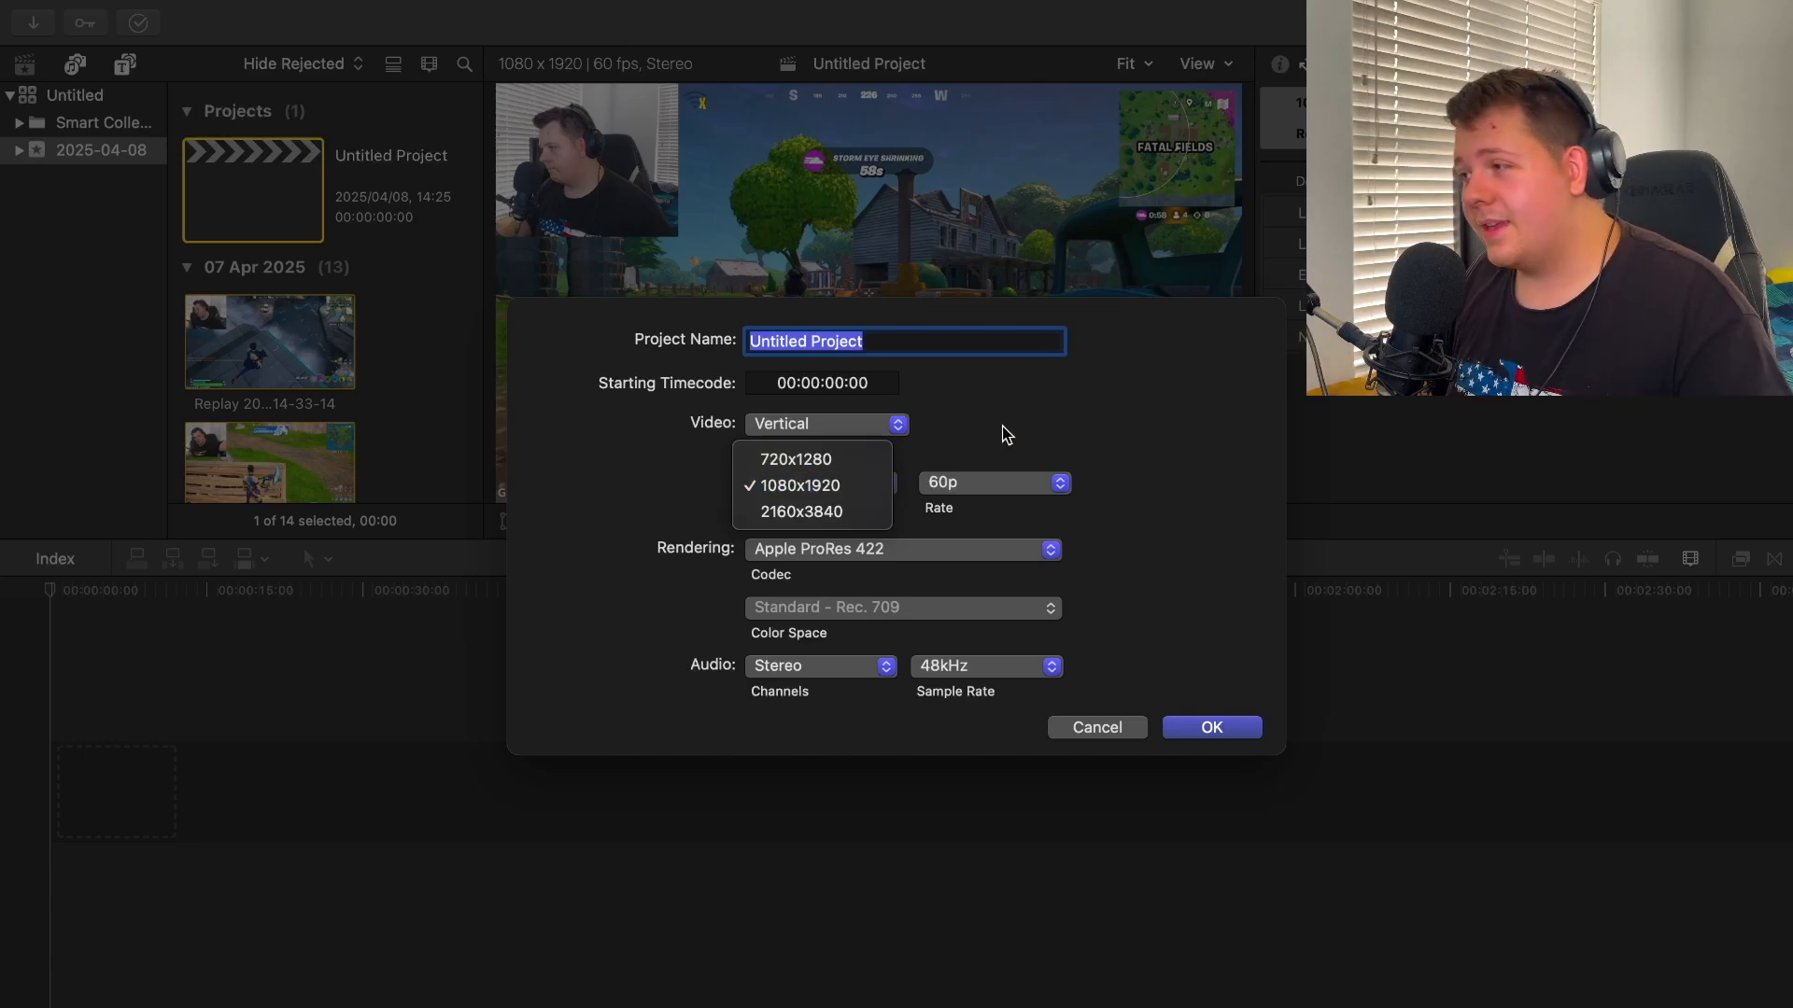
left_click(980, 443)
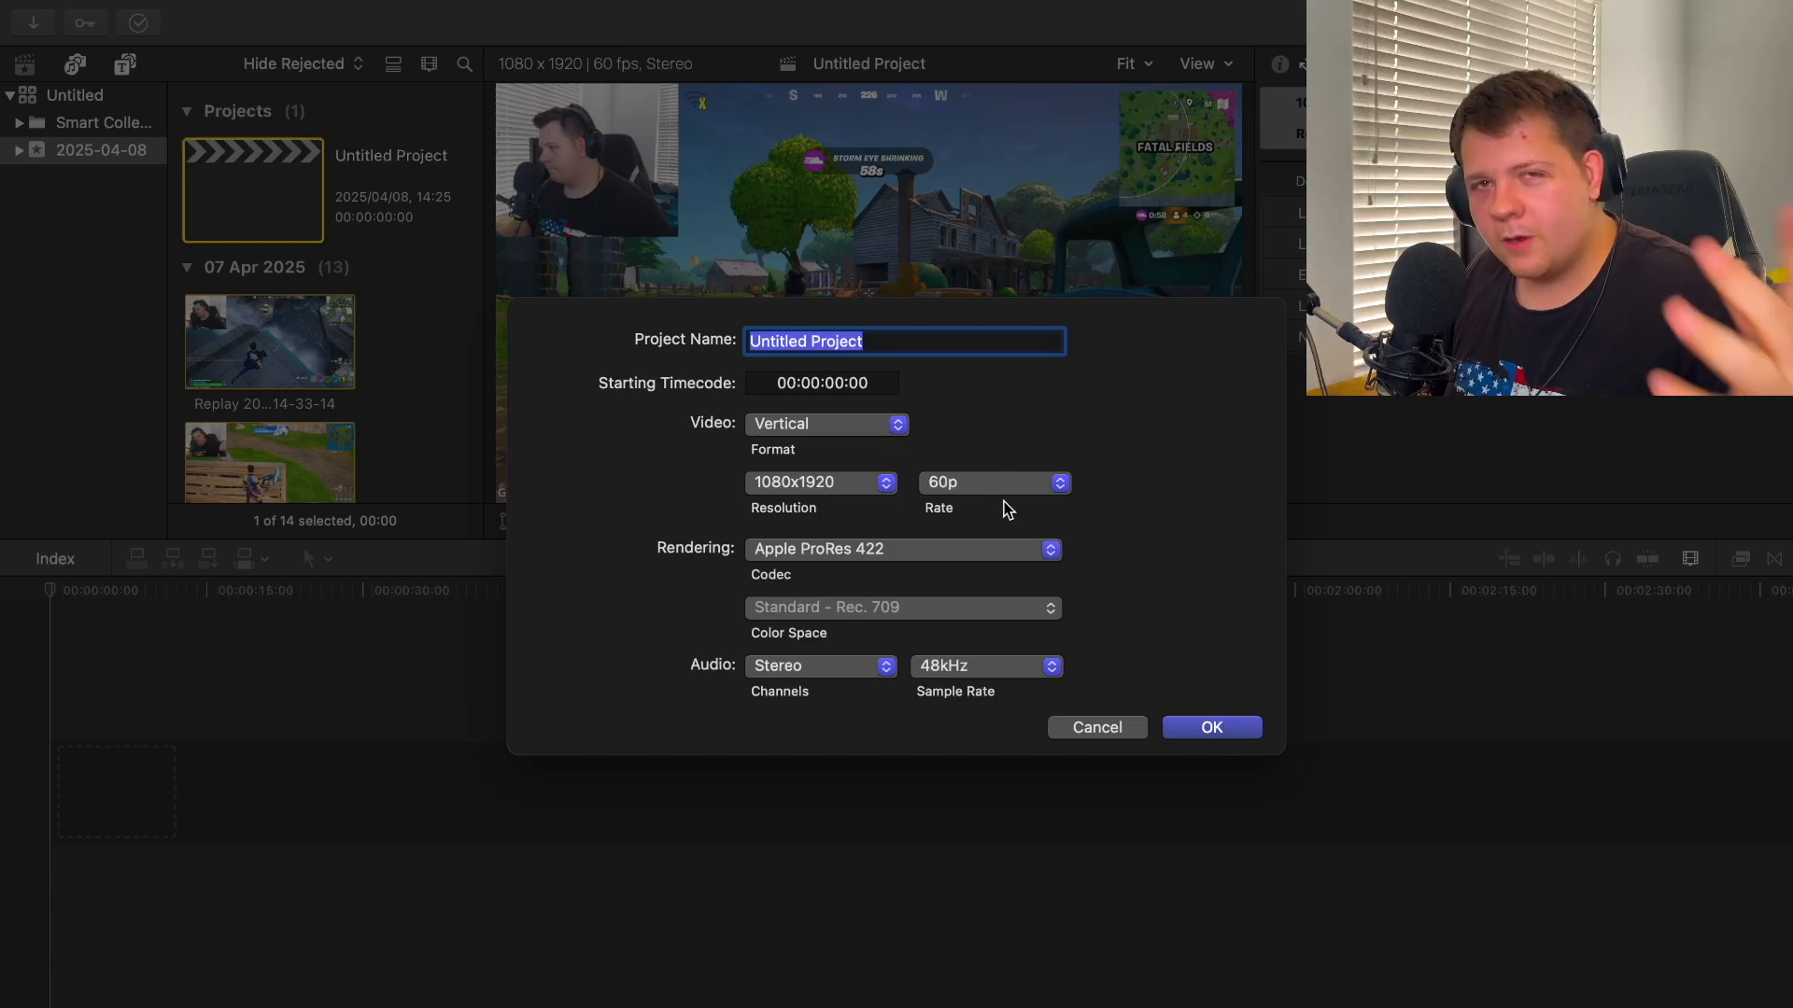
key("Return")
Add the 14-46-43 replay clip to the start of the empty timeline
scroll(400, 411, "down", 10)
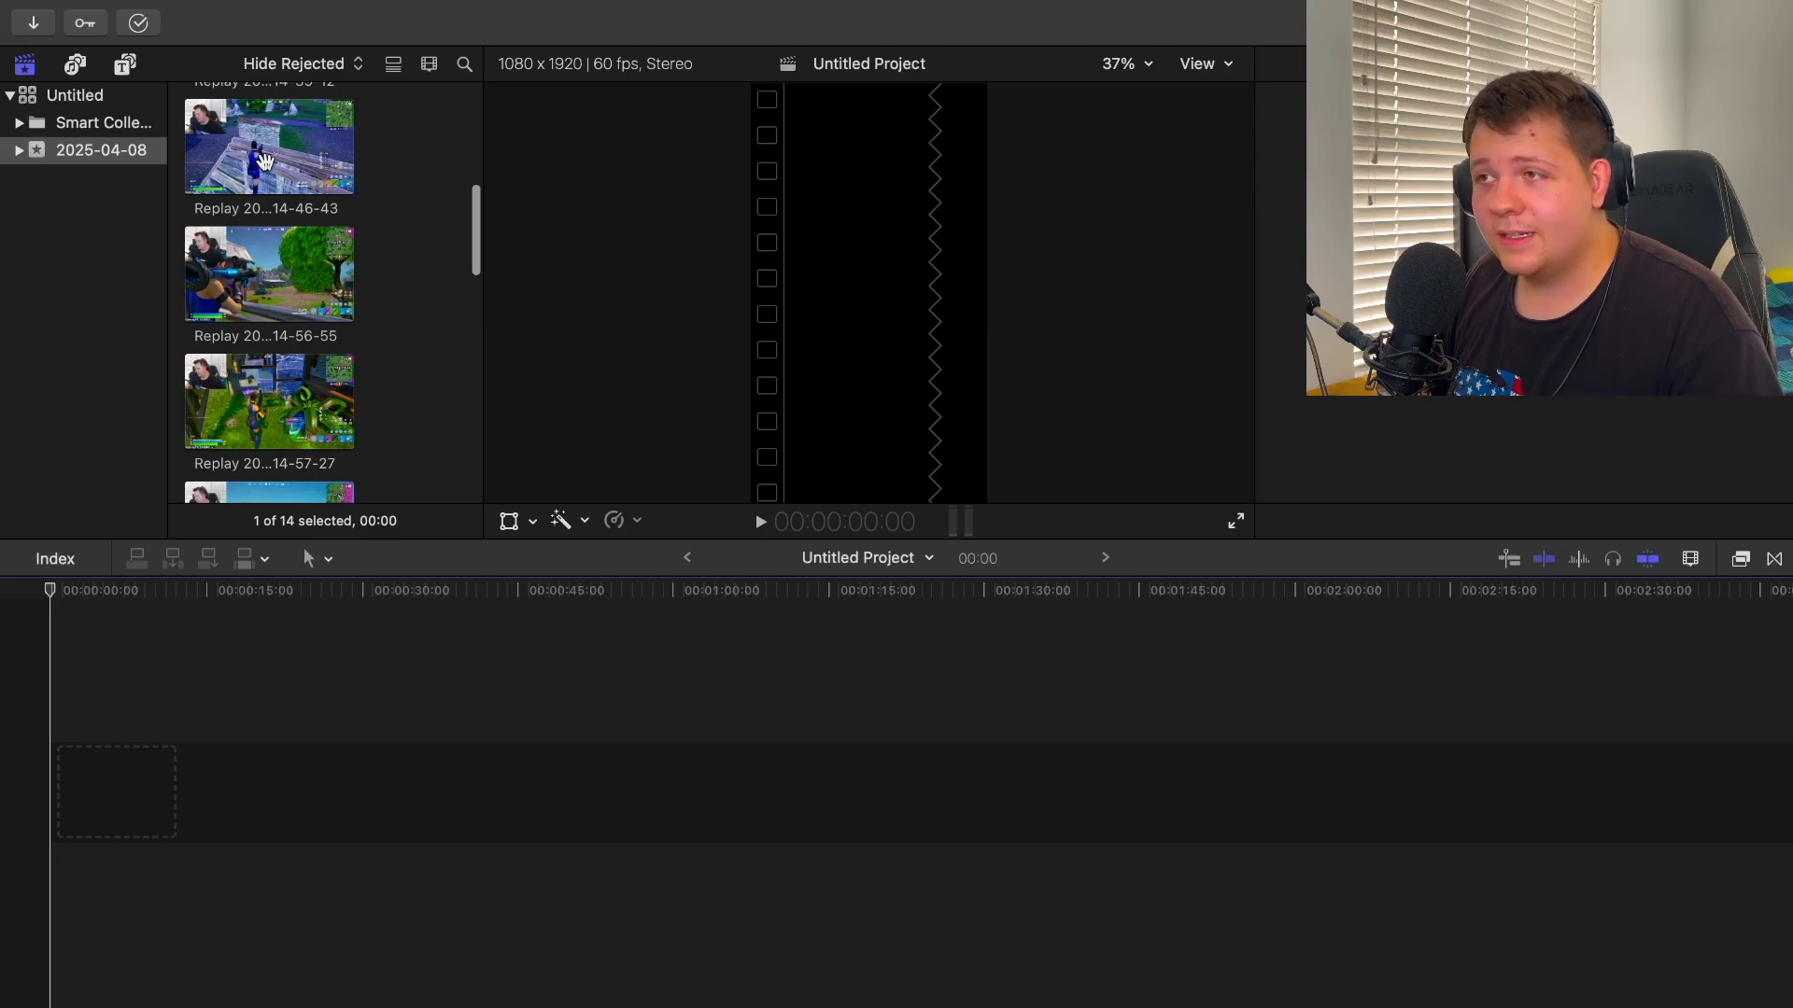
left_click(265, 160)
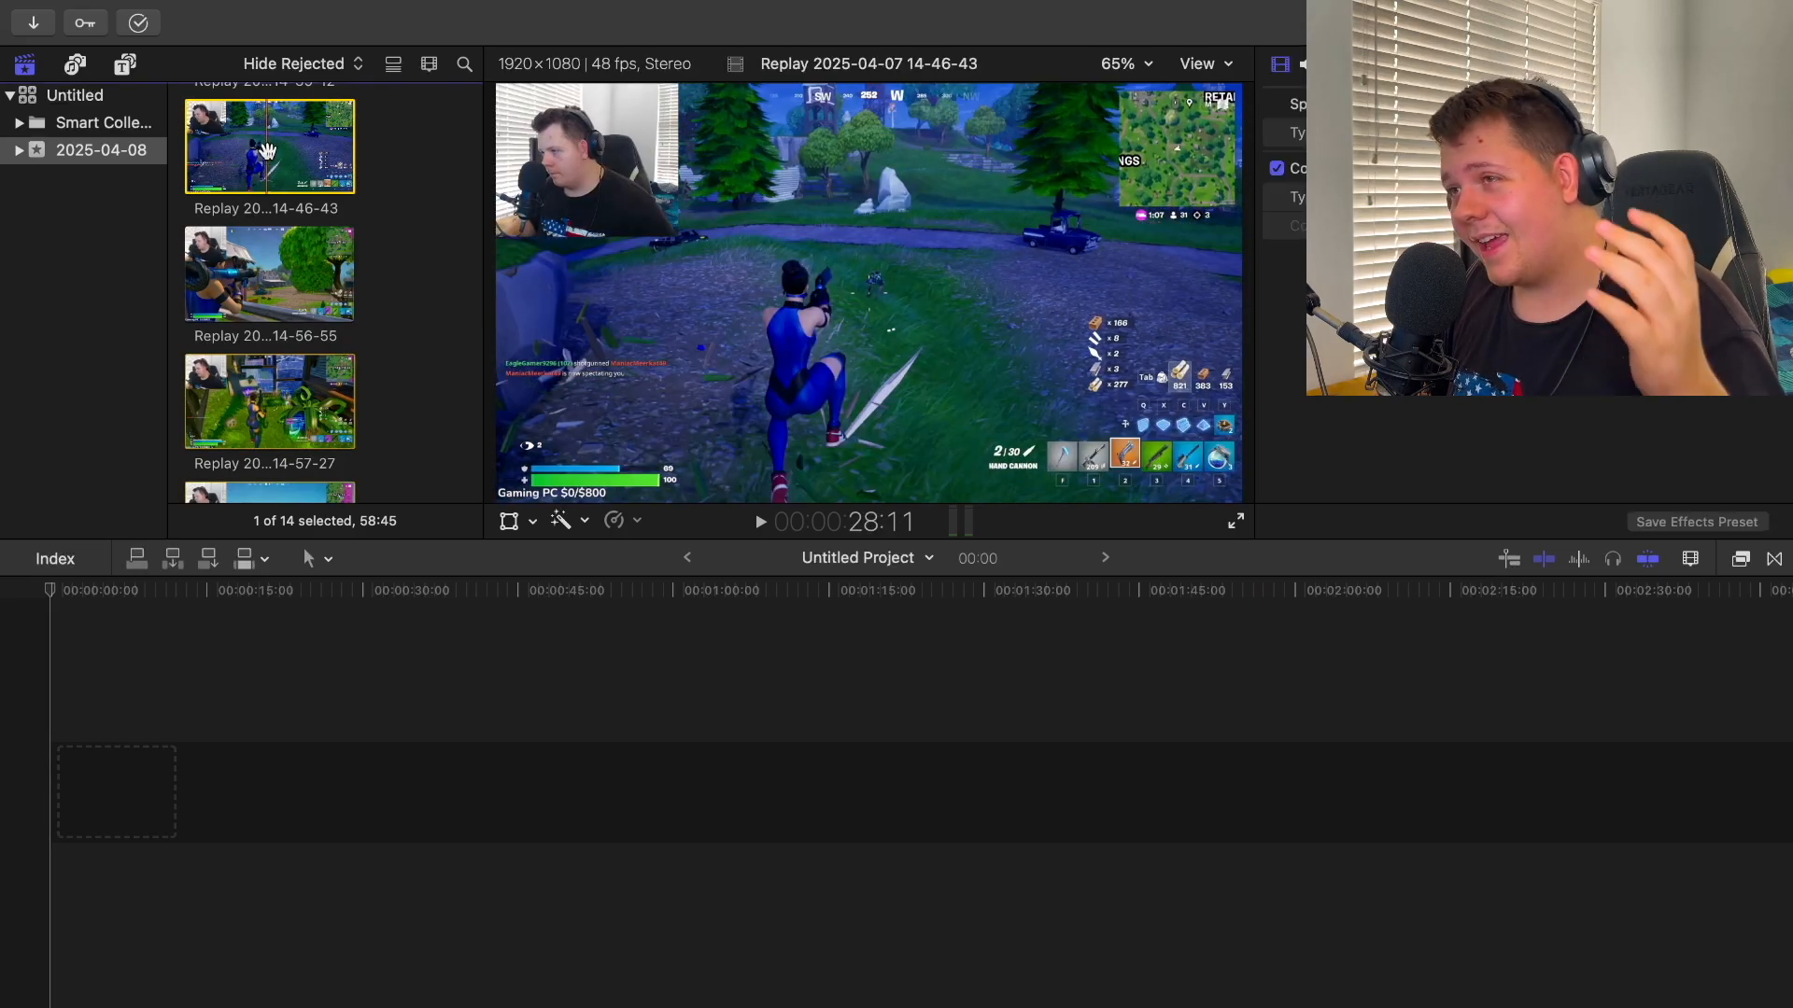
left_click_drag(265, 152, 187, 793)
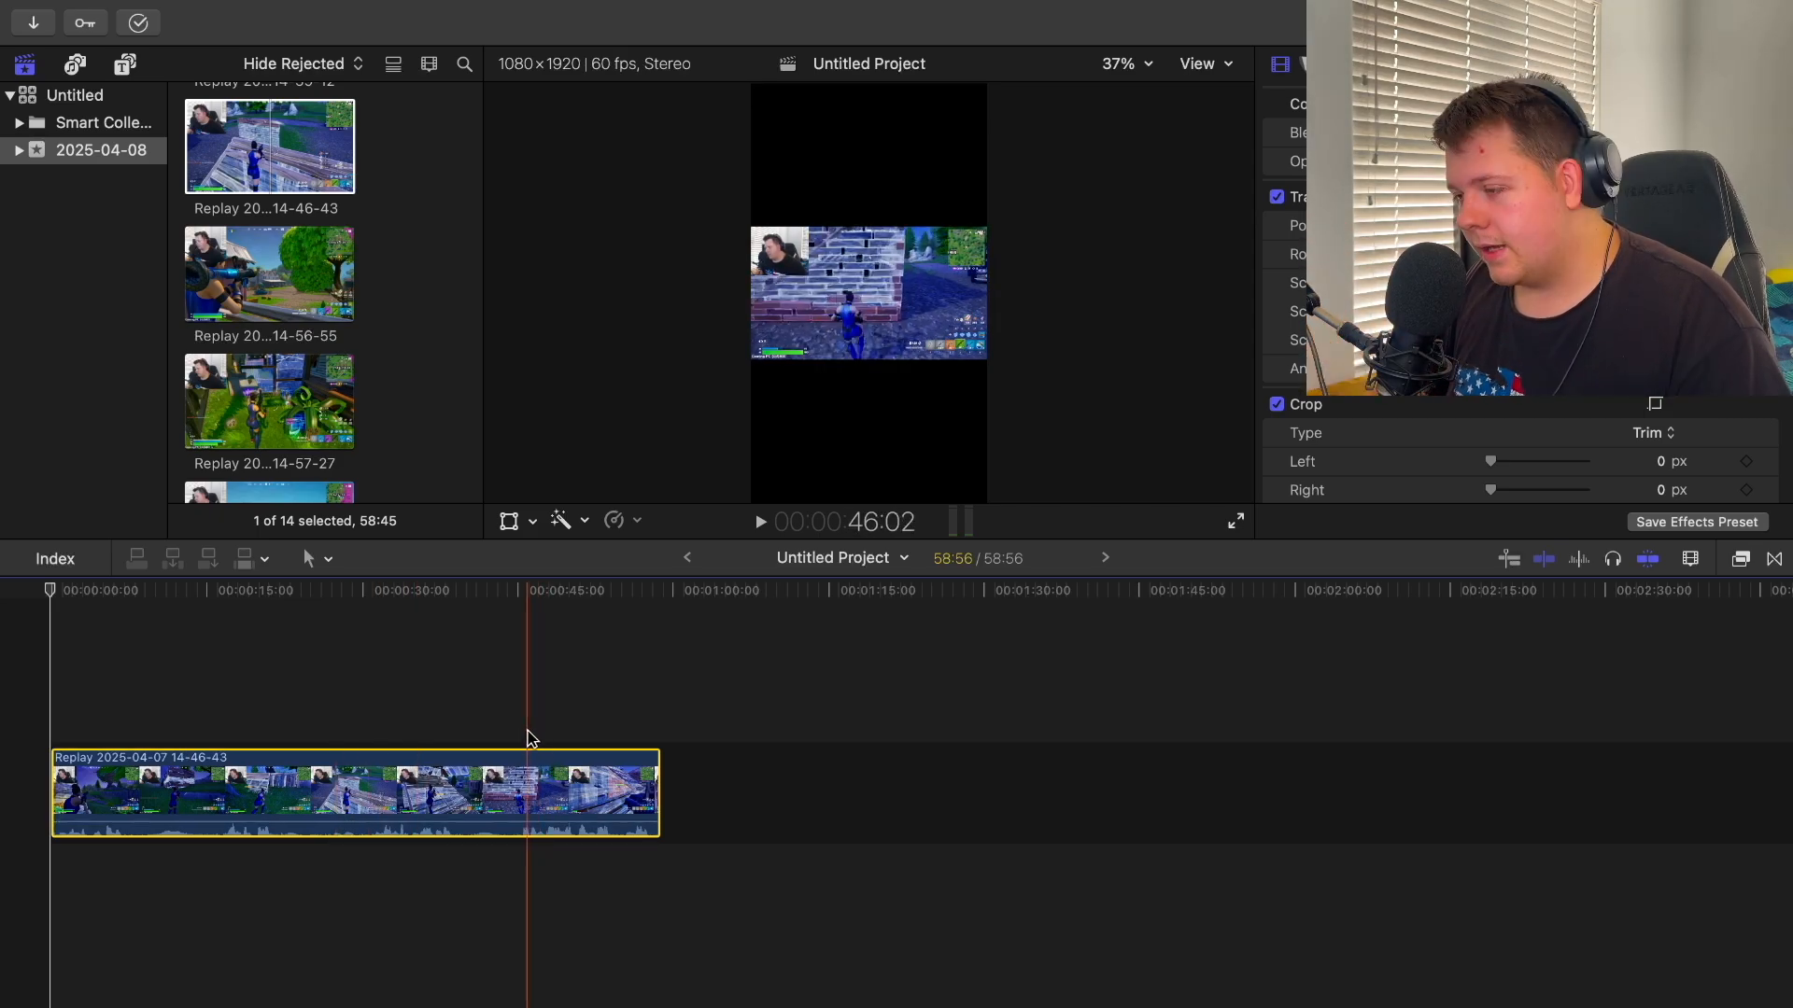
Preview the replay clip, split it at about 45 seconds and delete the portion before the cut
key("space")
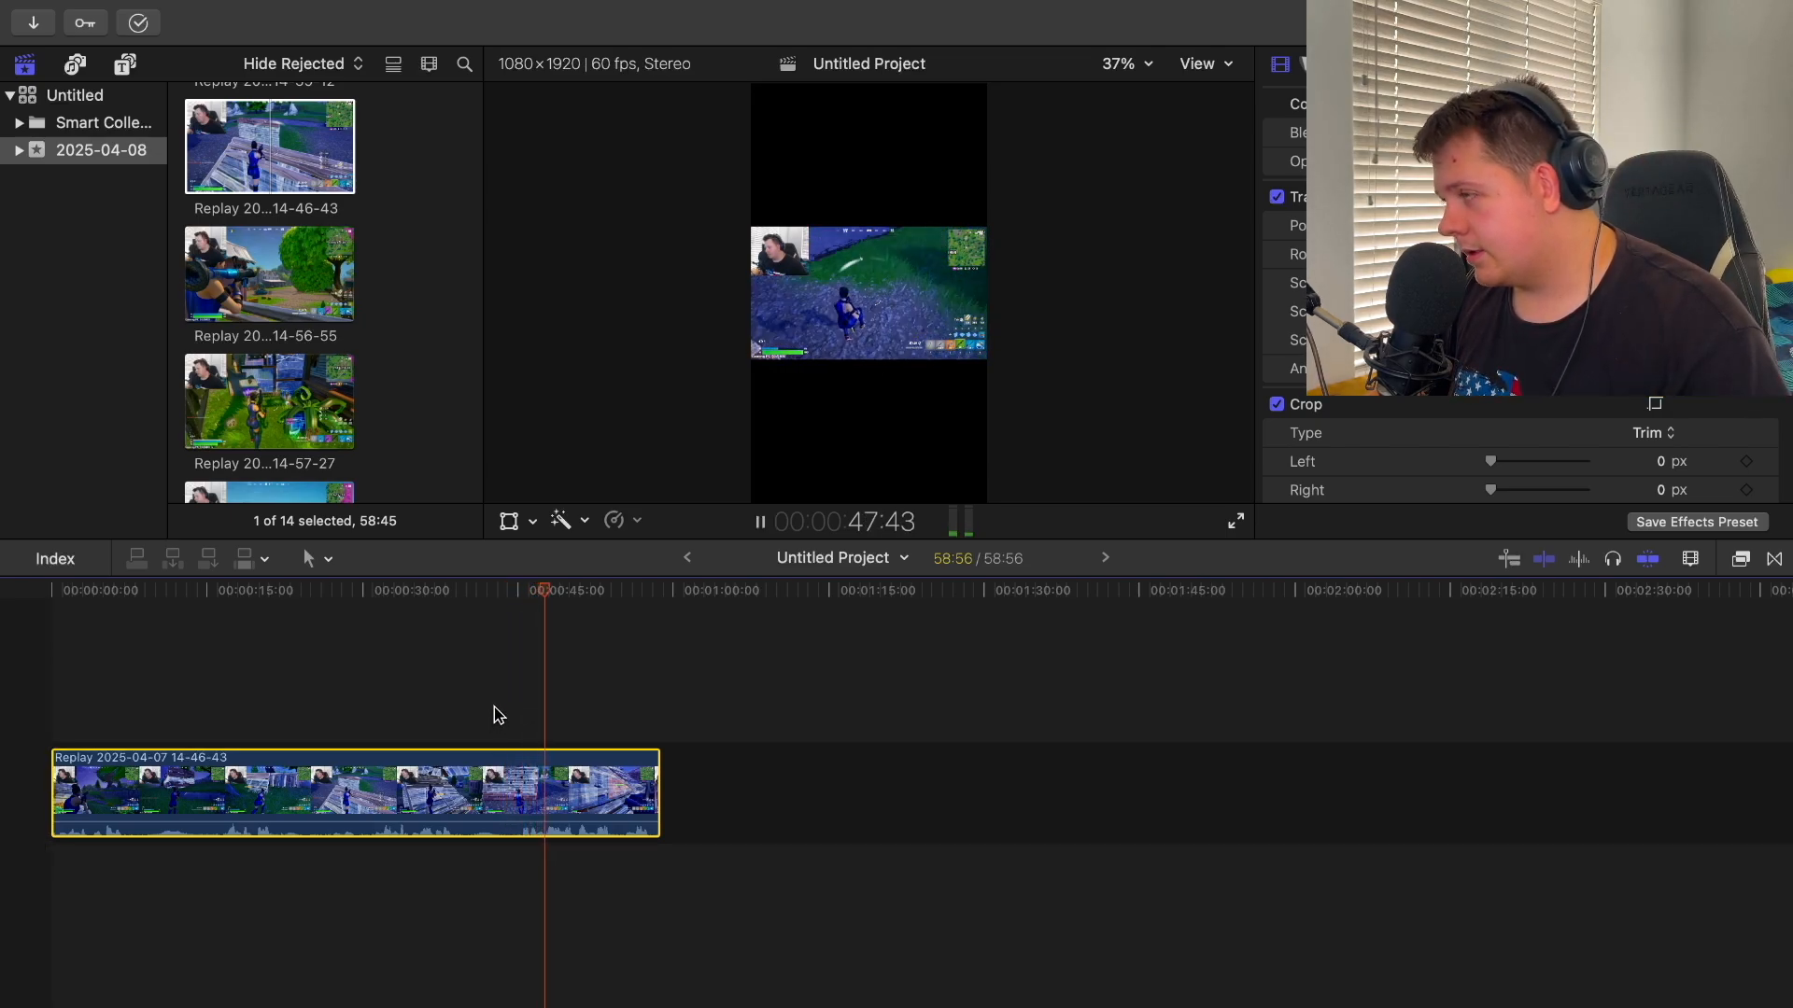
key("space")
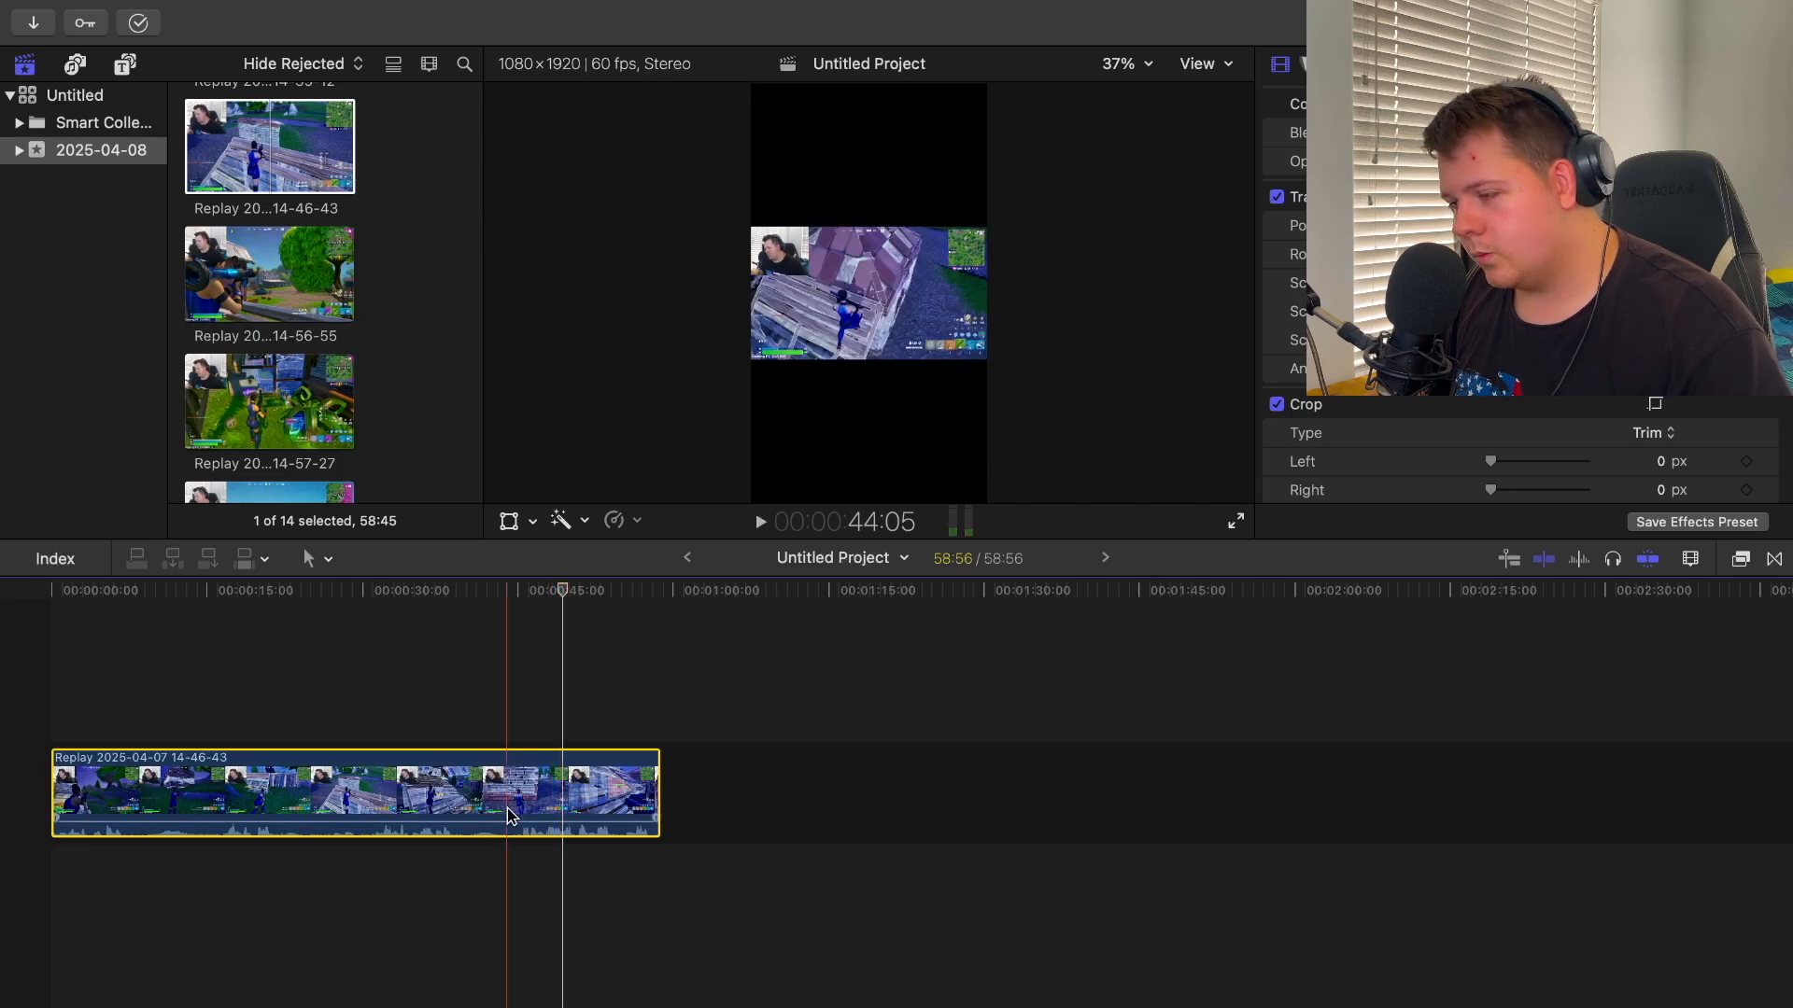
key("b")
left_click(521, 796)
key("a")
left_click(456, 797)
key("Delete")
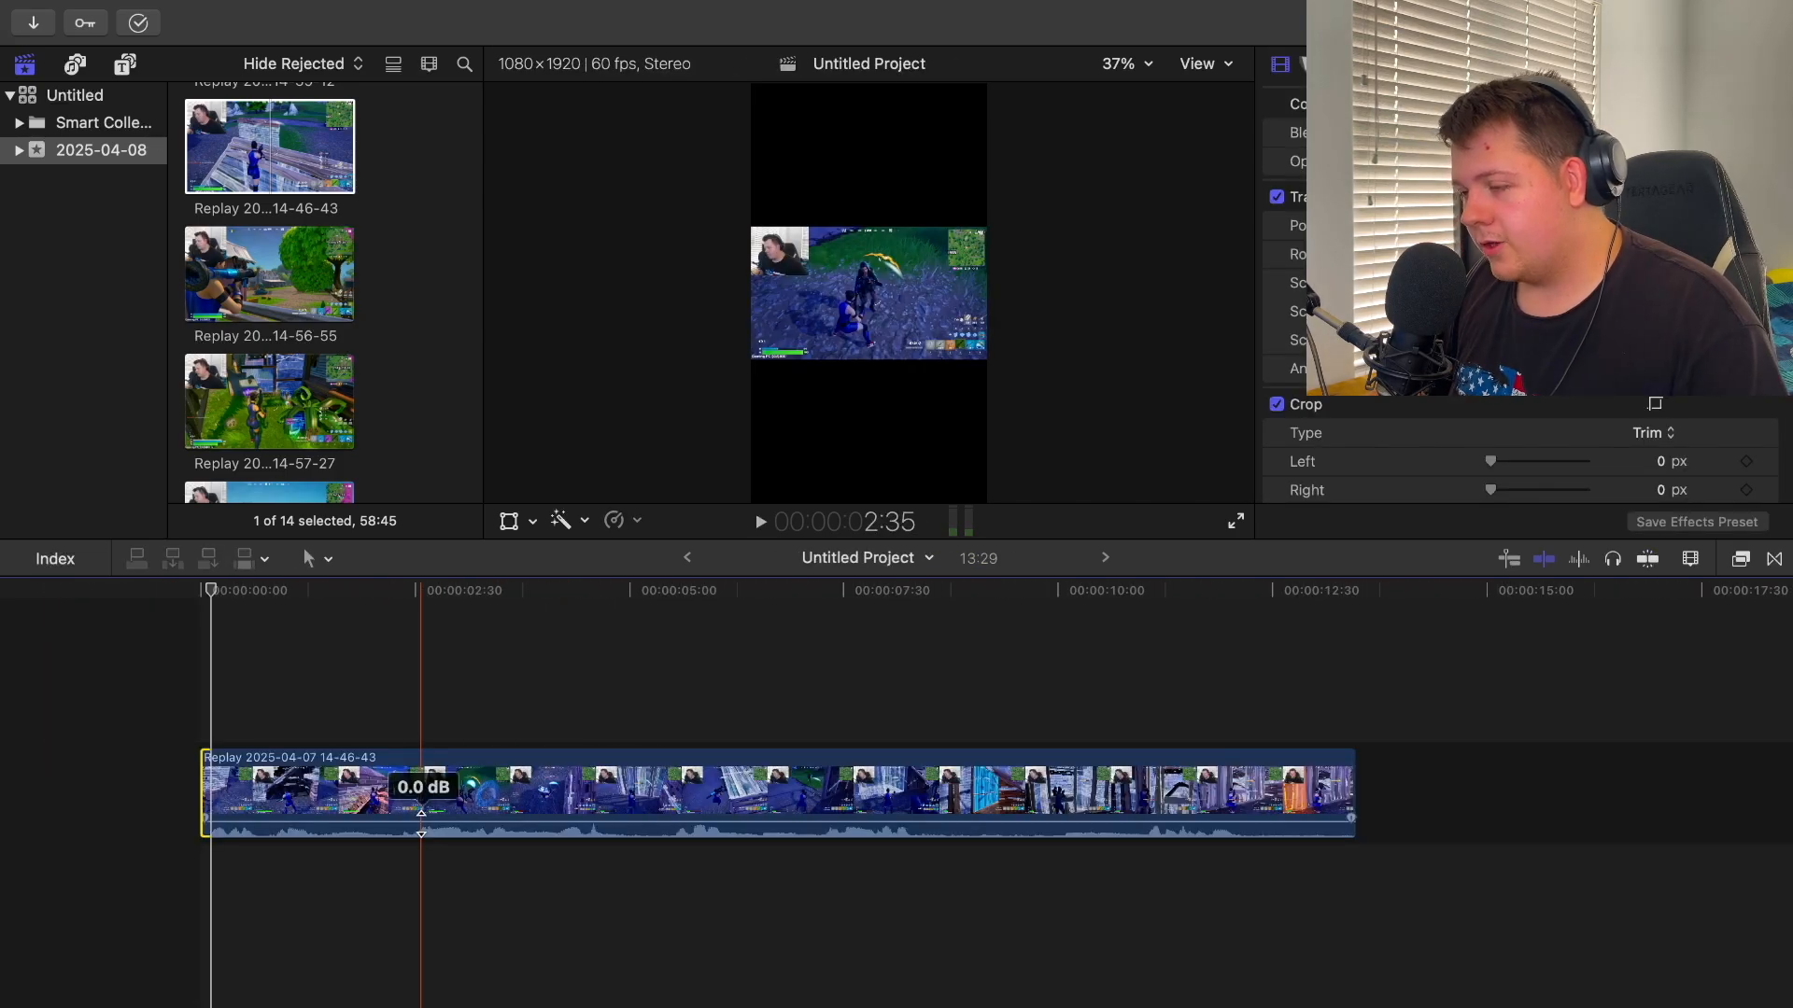
Raise the trimmed clip's audio level to 7.0 dB and scale its picture down slightly with Transform
left_click_drag(421, 823, 434, 821)
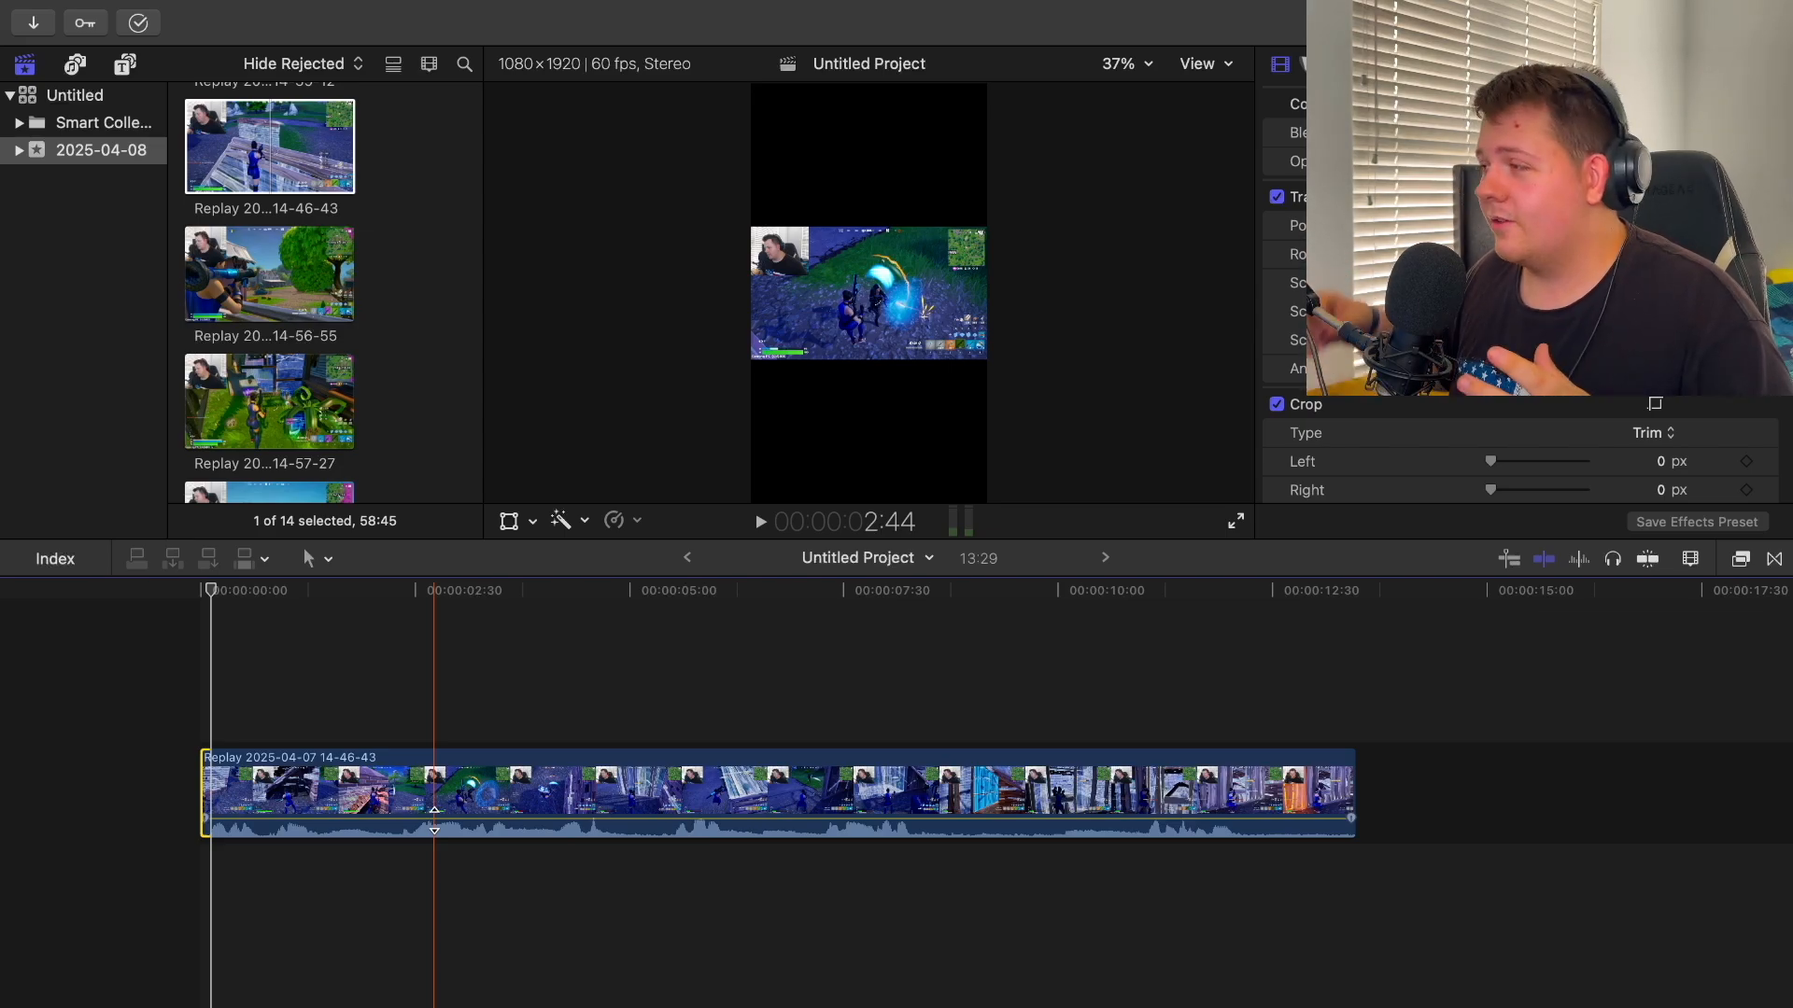
left_click(177, 691)
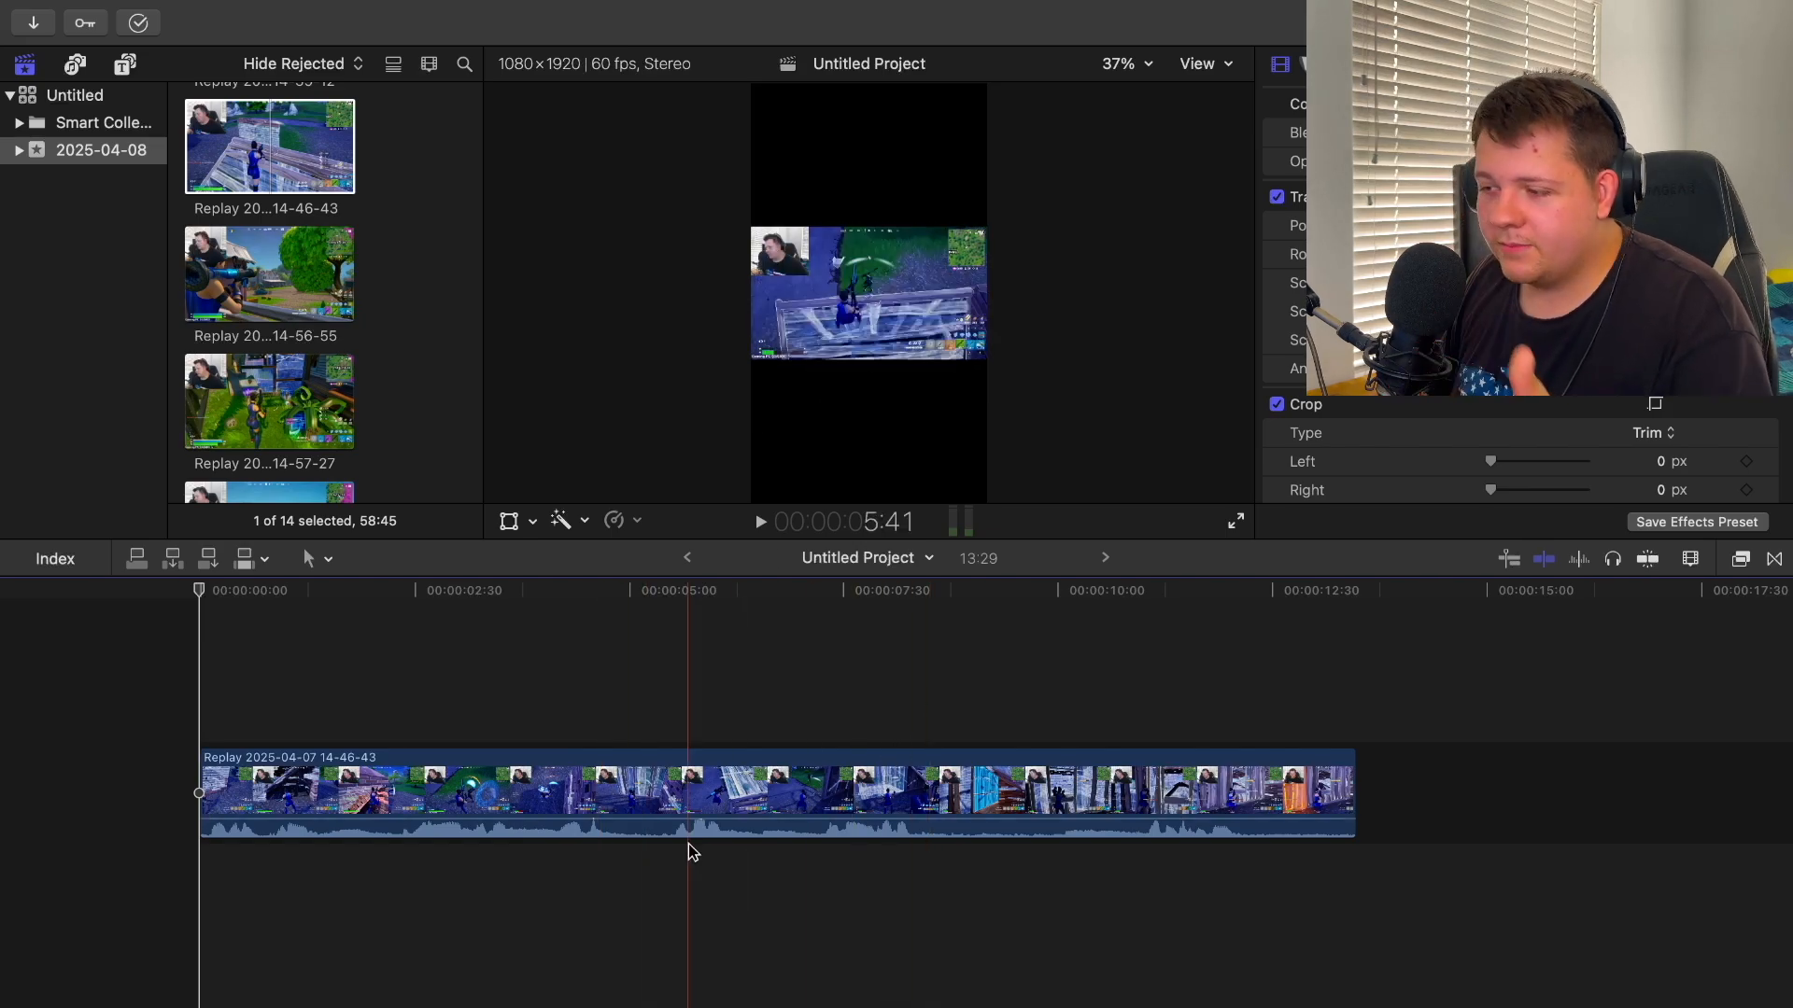
left_click(653, 793)
left_click(509, 520)
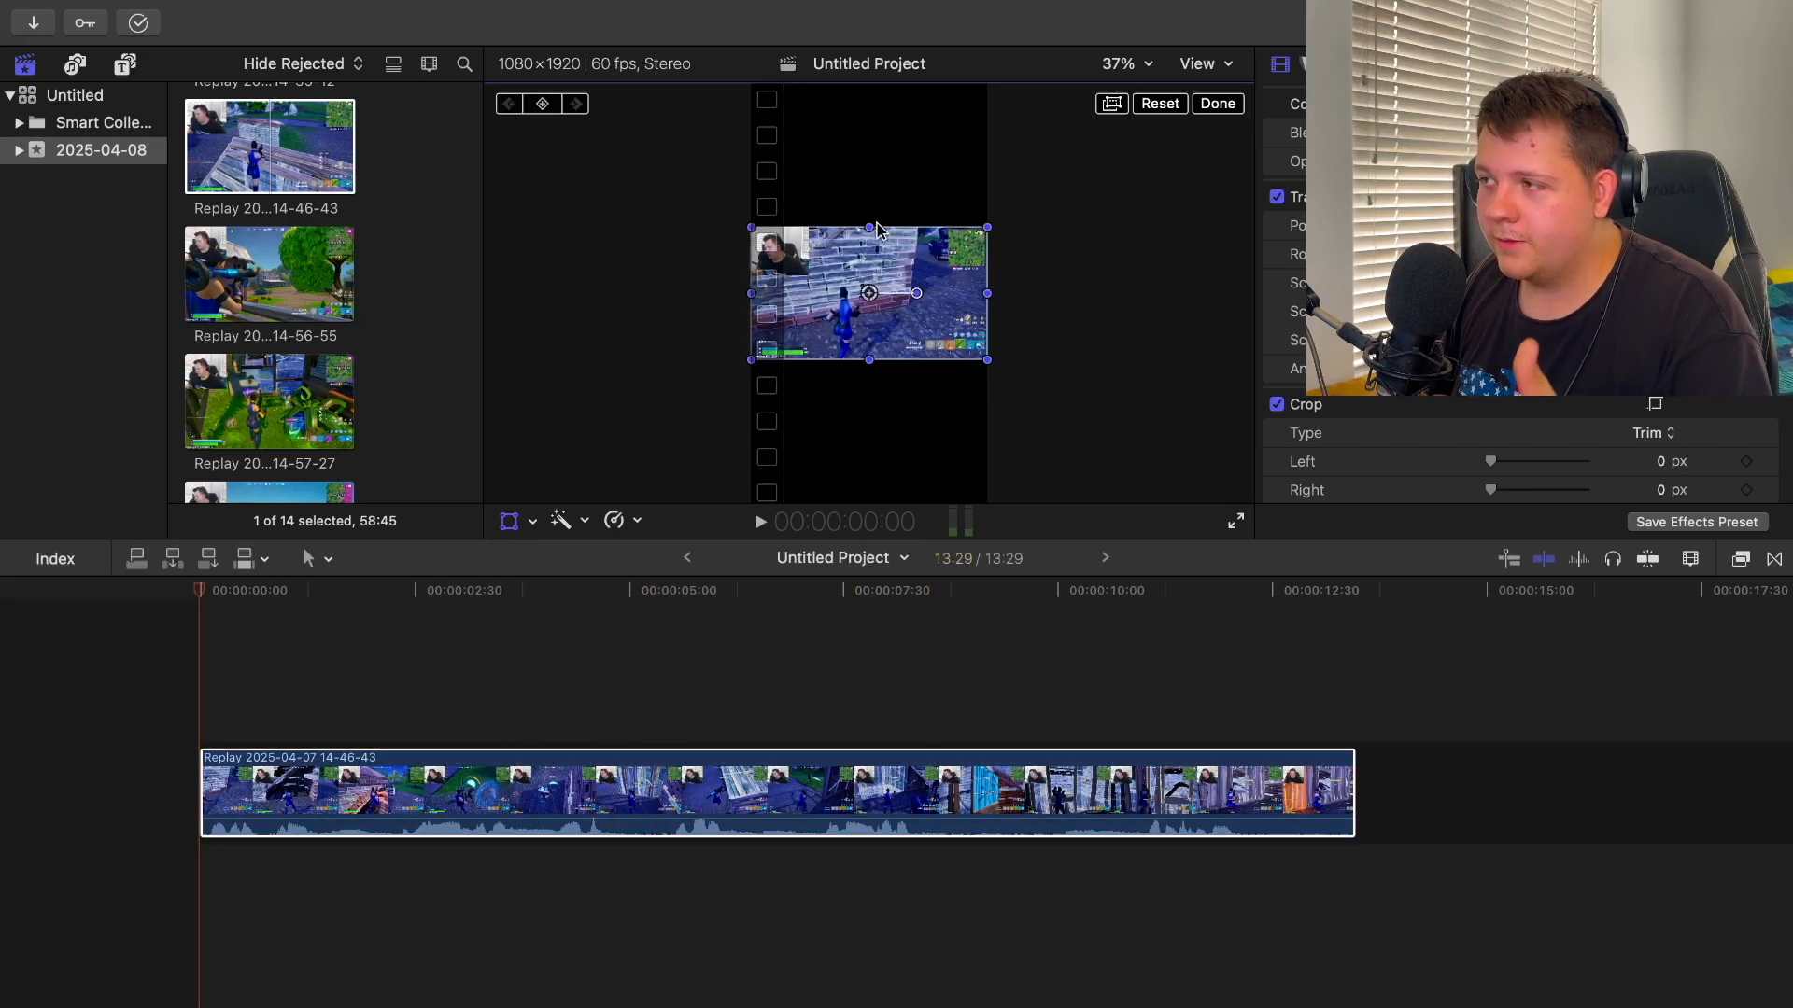
left_click_drag(751, 227, 750, 227)
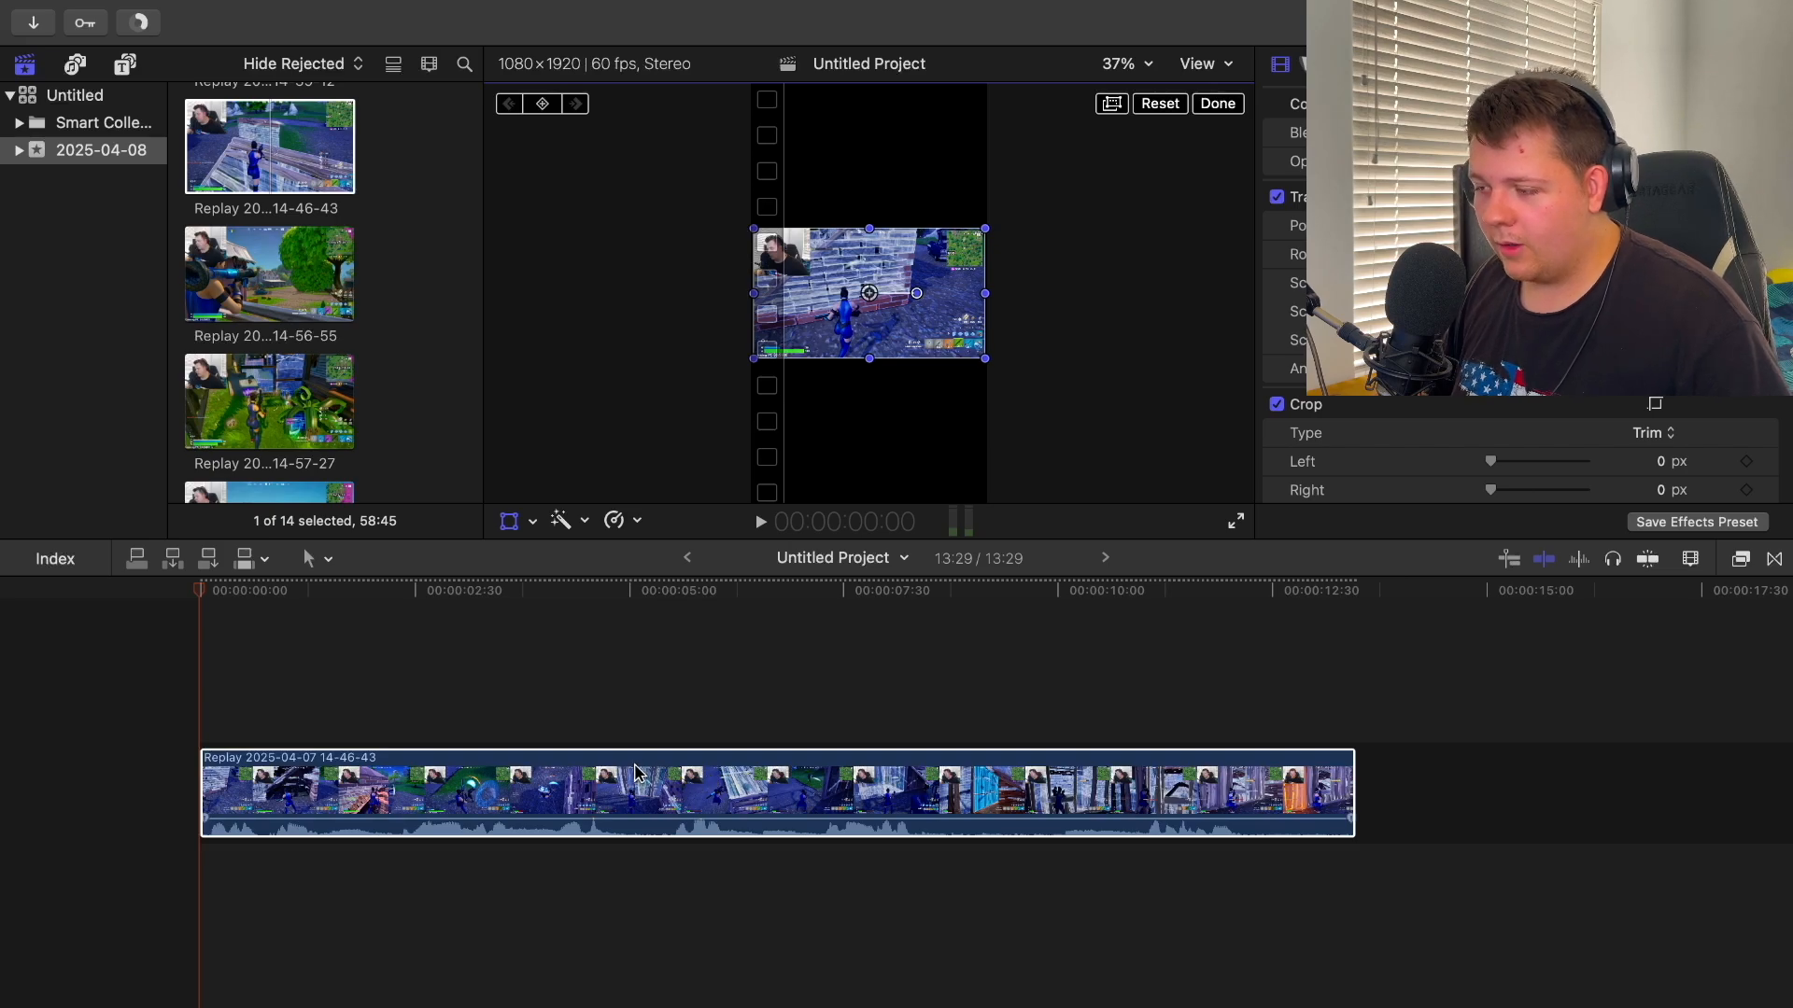
Stack two copies of the clip above the original and enlarge the bottom clip to fill the vertical frame
left_click_drag(573, 815, 570, 716)
left_click_drag(478, 674, 468, 620)
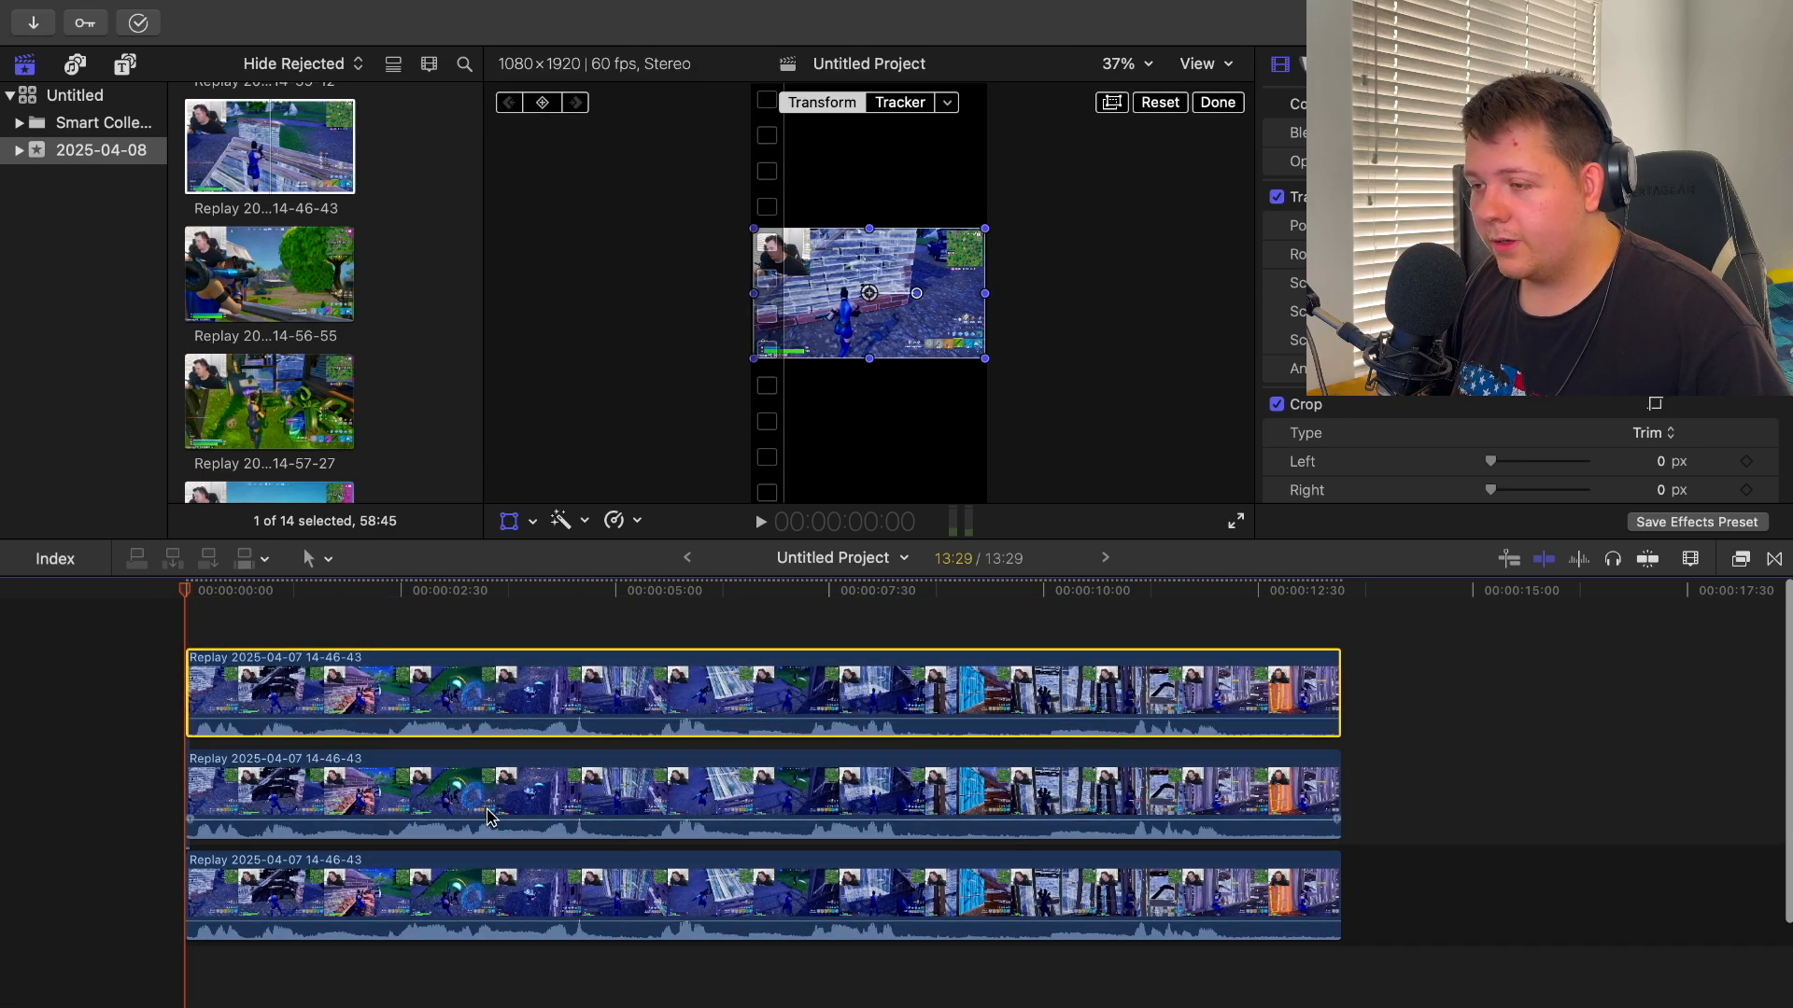
left_click(414, 898)
scroll(408, 897, "down", 3)
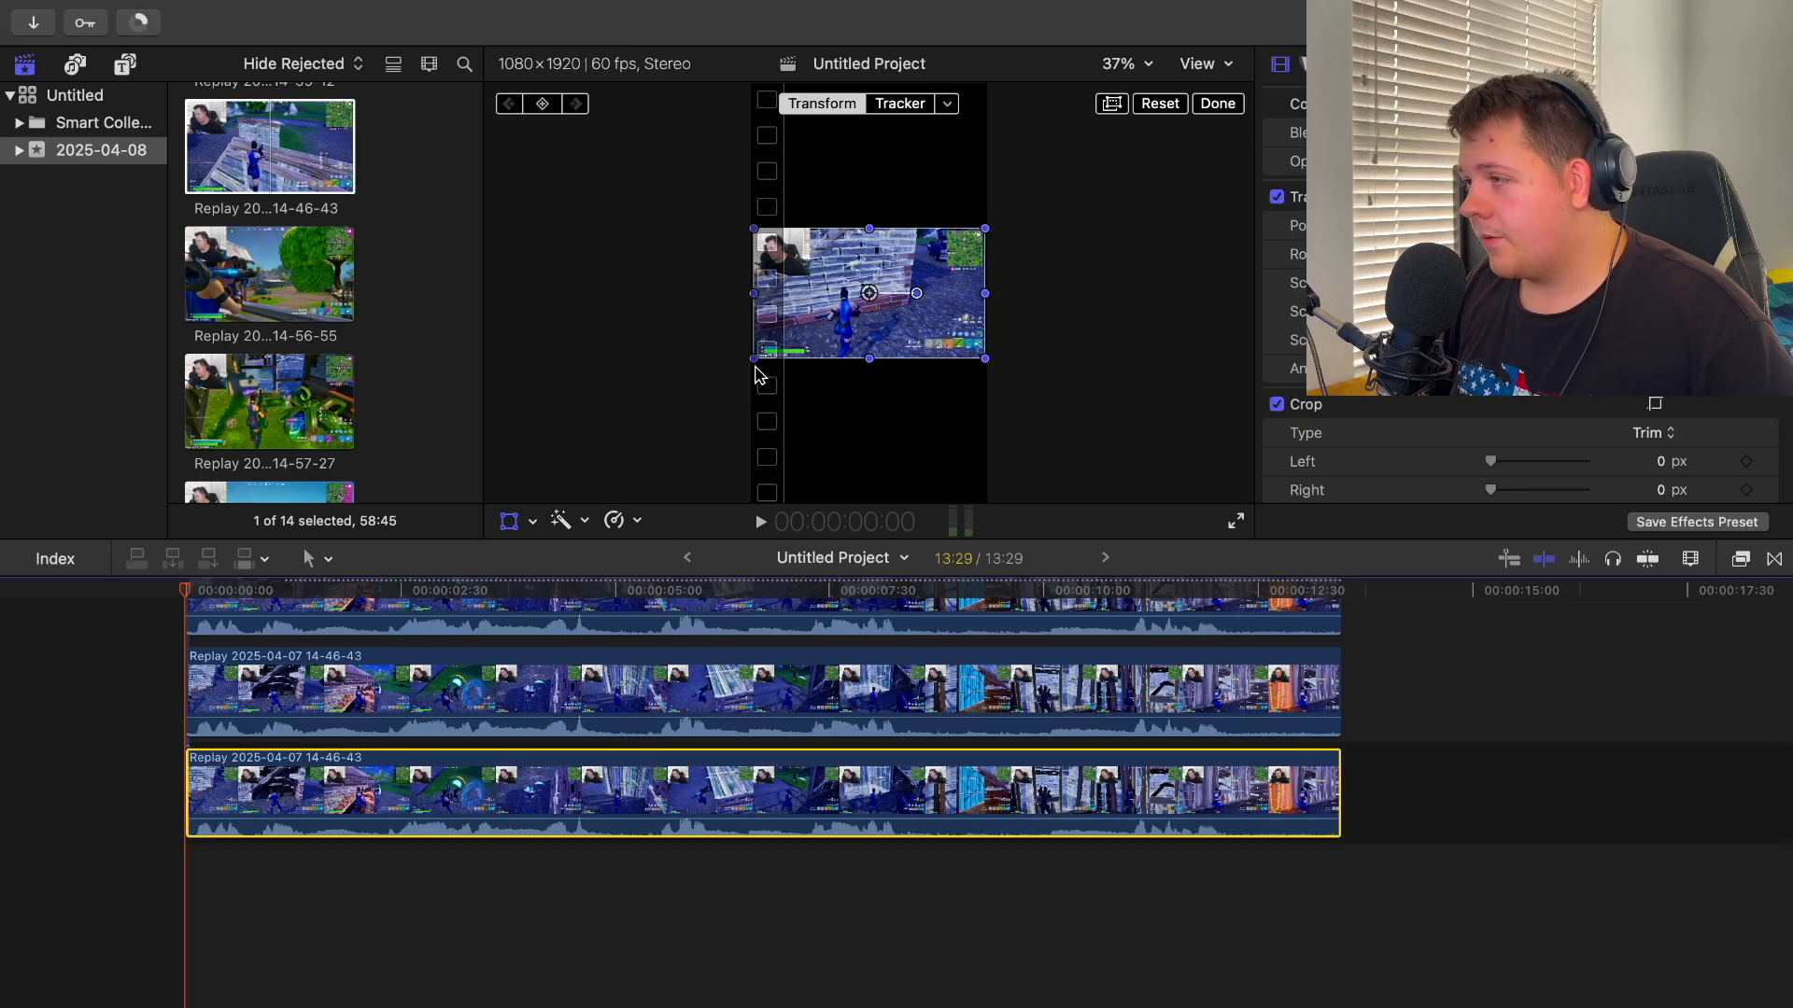
left_click_drag(756, 365, 580, 500)
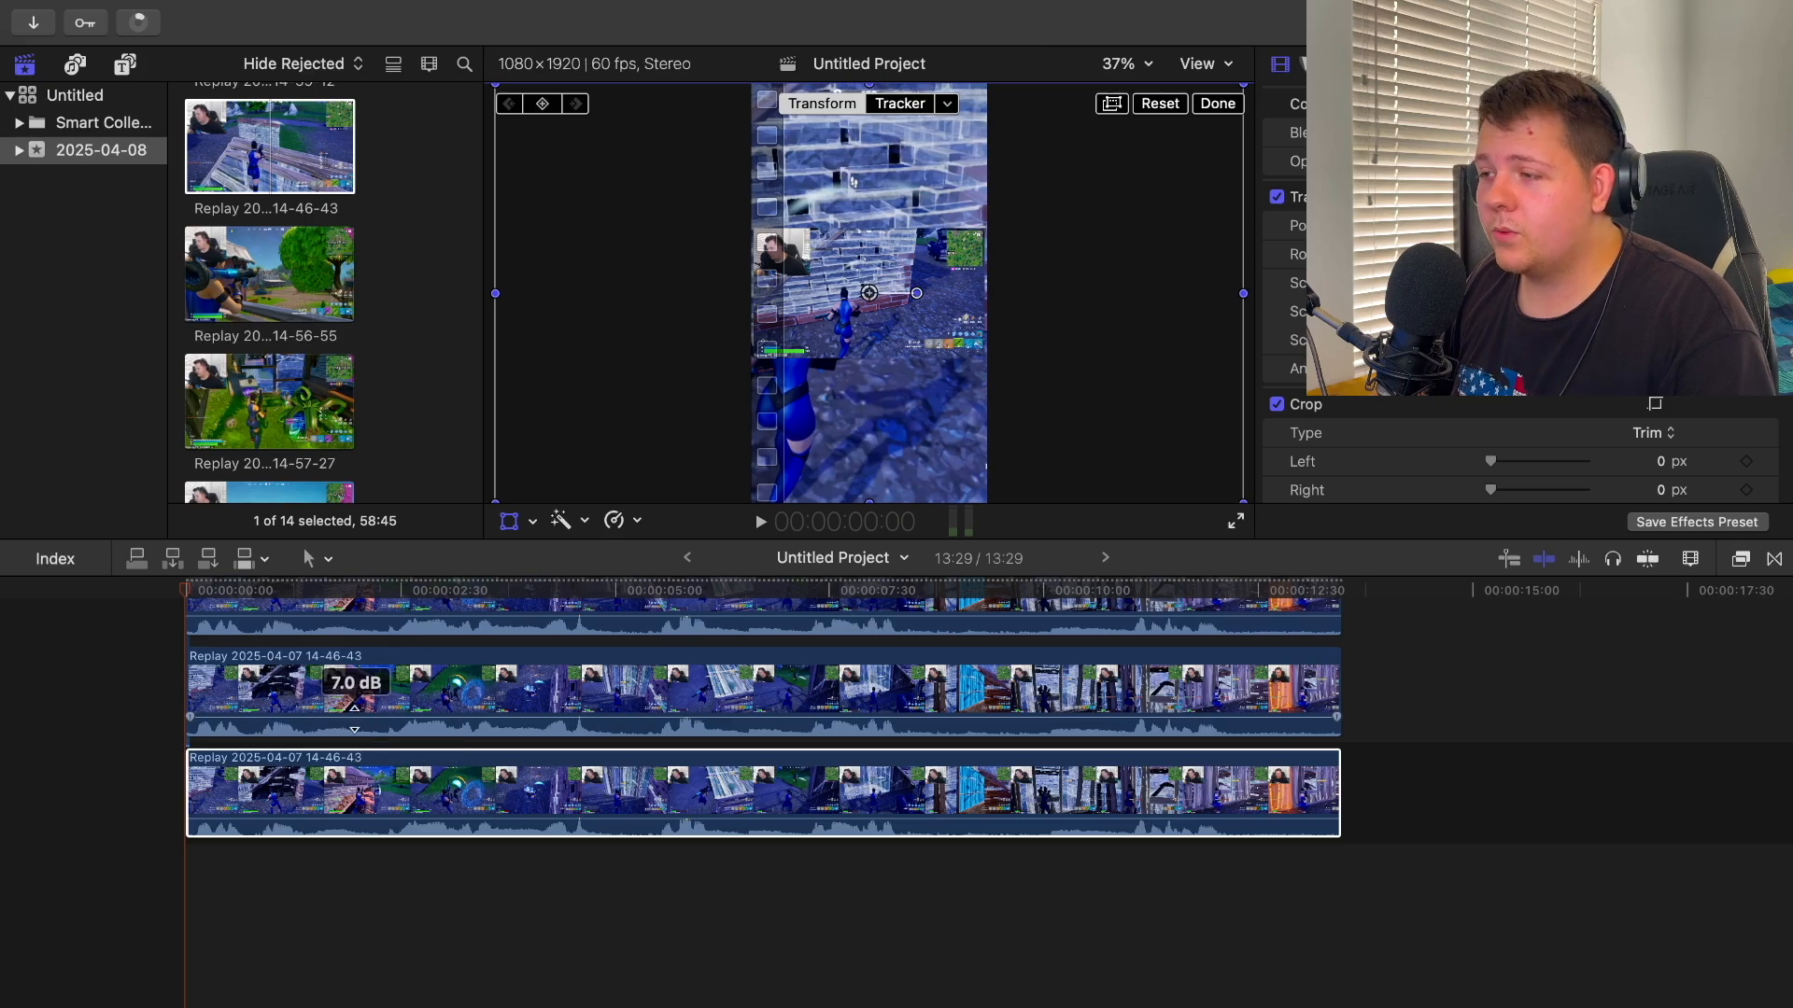
Silence the audio of the two upper clip copies, leaving only the bottom clip's sound
left_click_drag(351, 717, 355, 739)
left_click_drag(357, 615, 367, 659)
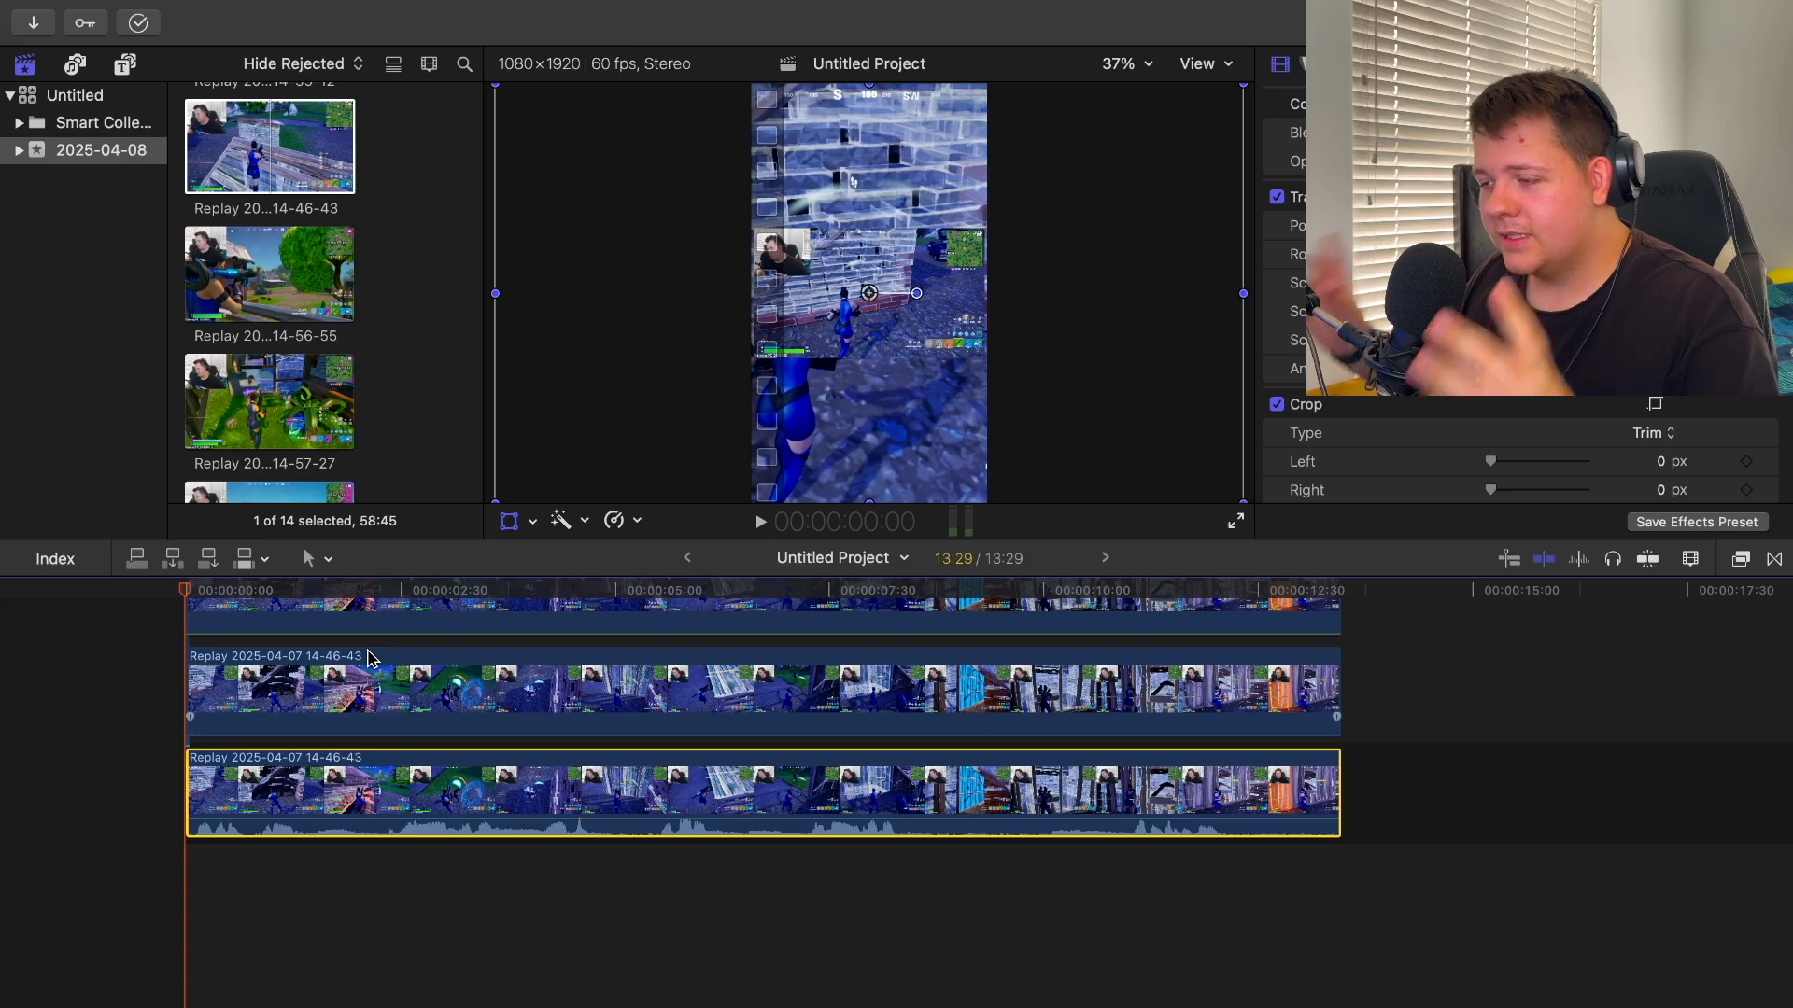
Apply the Gaussian blur effect to the bottom background clip
left_click(1738, 558)
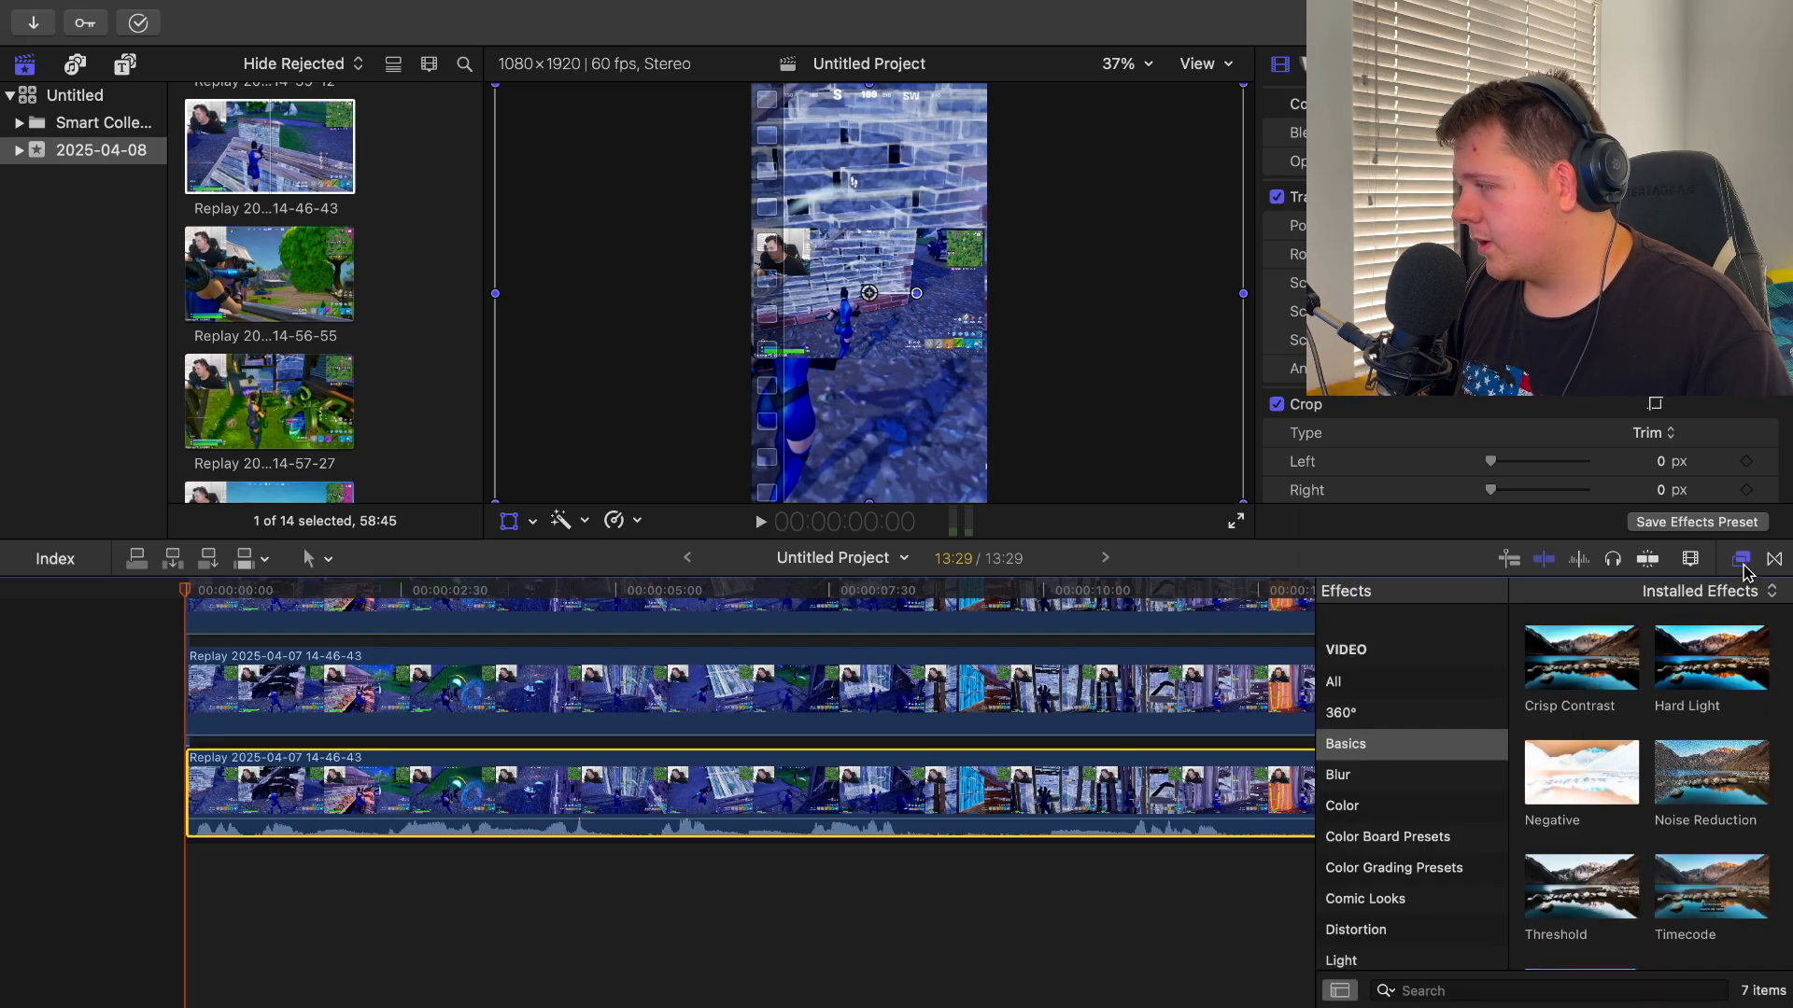
left_click(1418, 785)
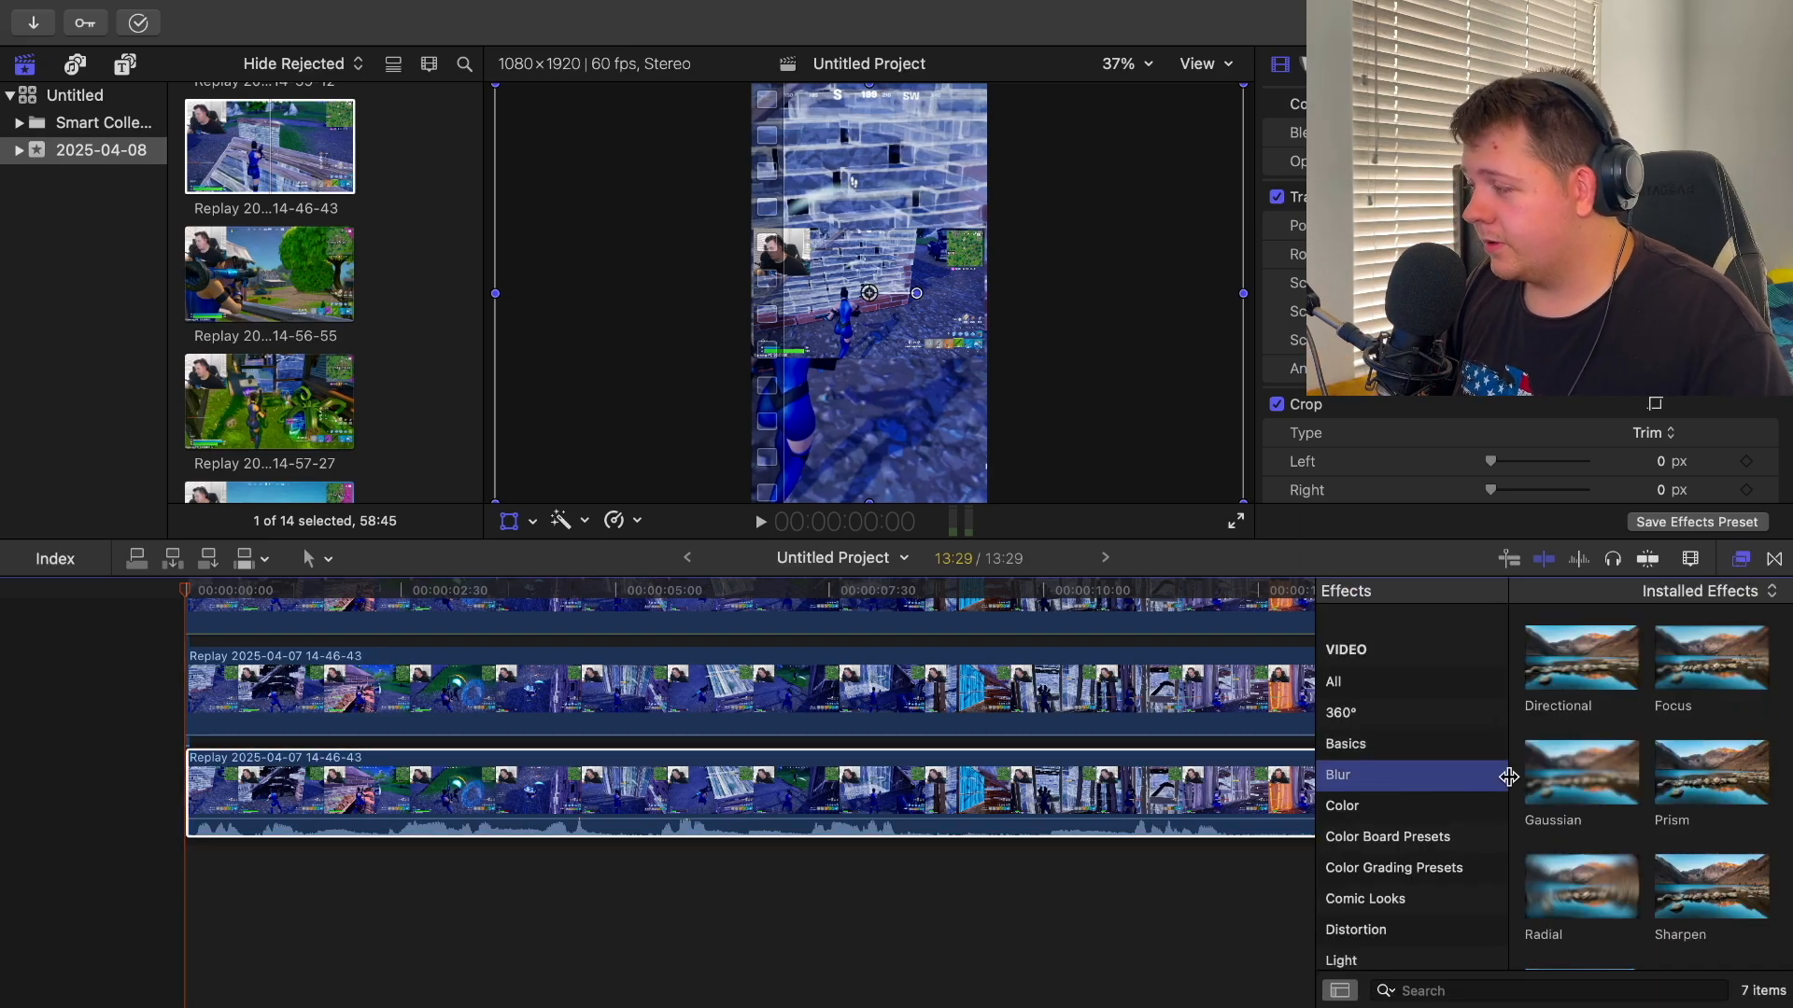
left_click_drag(1593, 766, 915, 799)
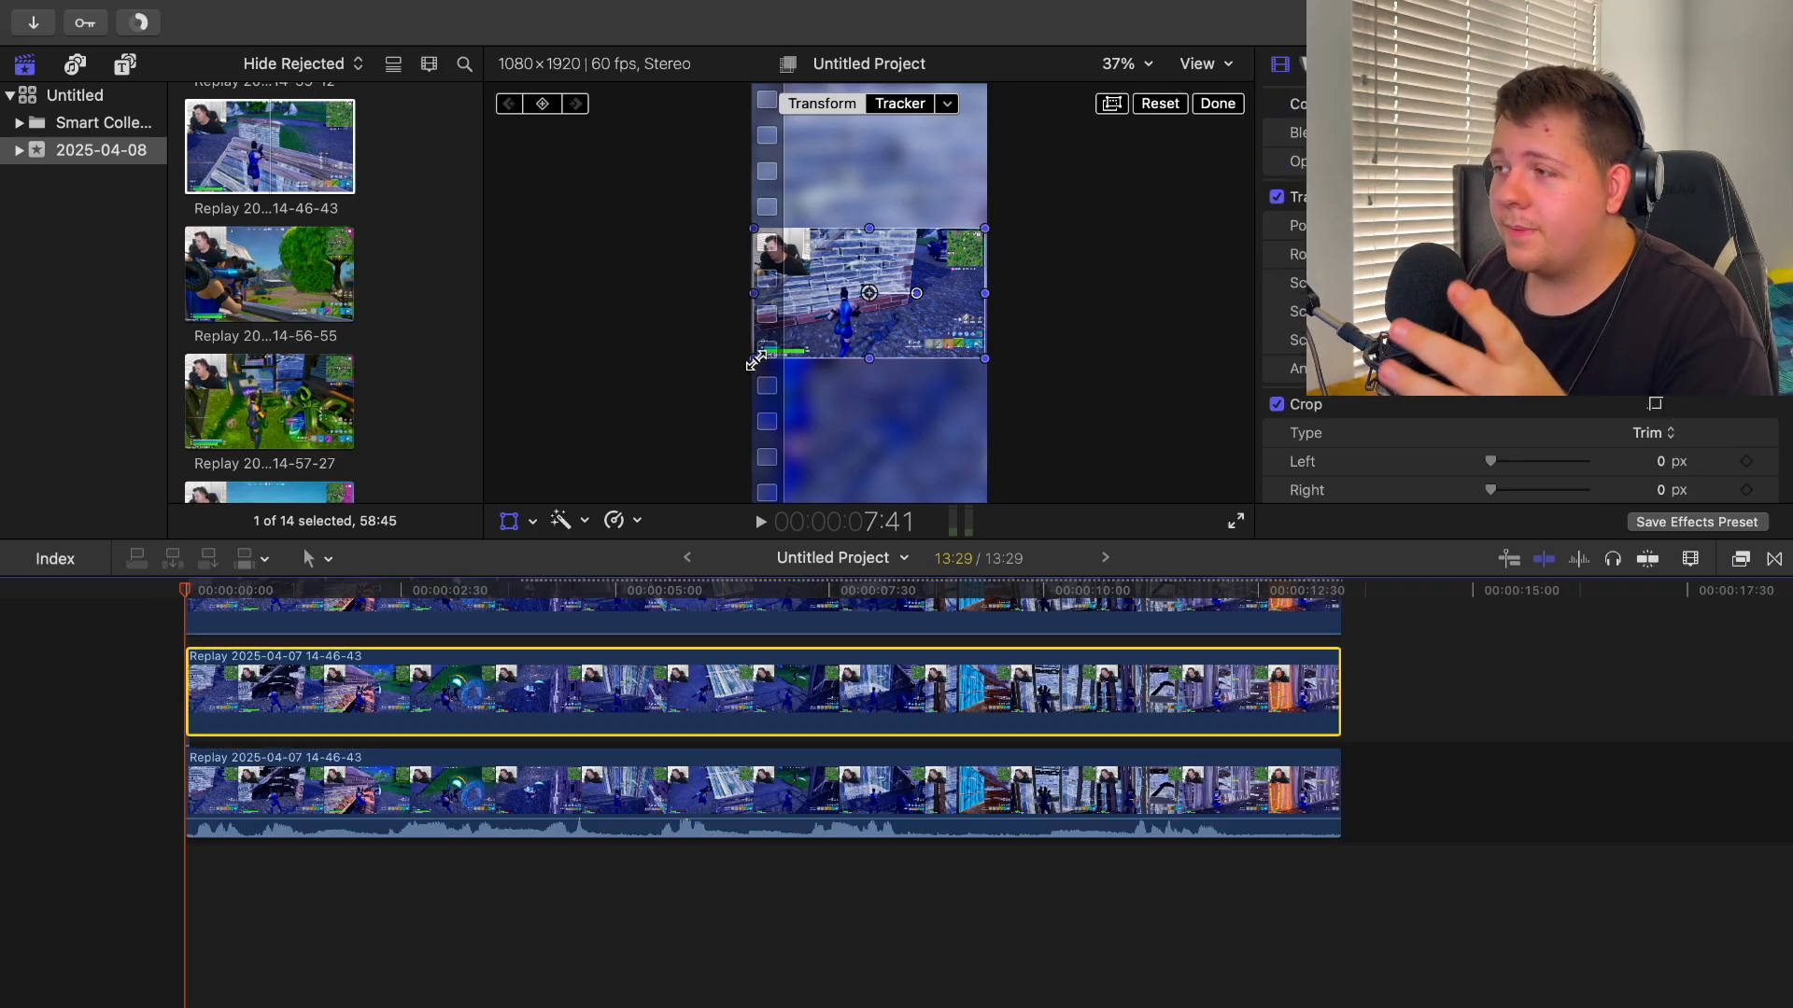
Enlarge the middle clip and move it down so the gameplay fills the lower part of the frame
left_click_drag(754, 362, 607, 442)
left_click_drag(868, 295, 868, 355)
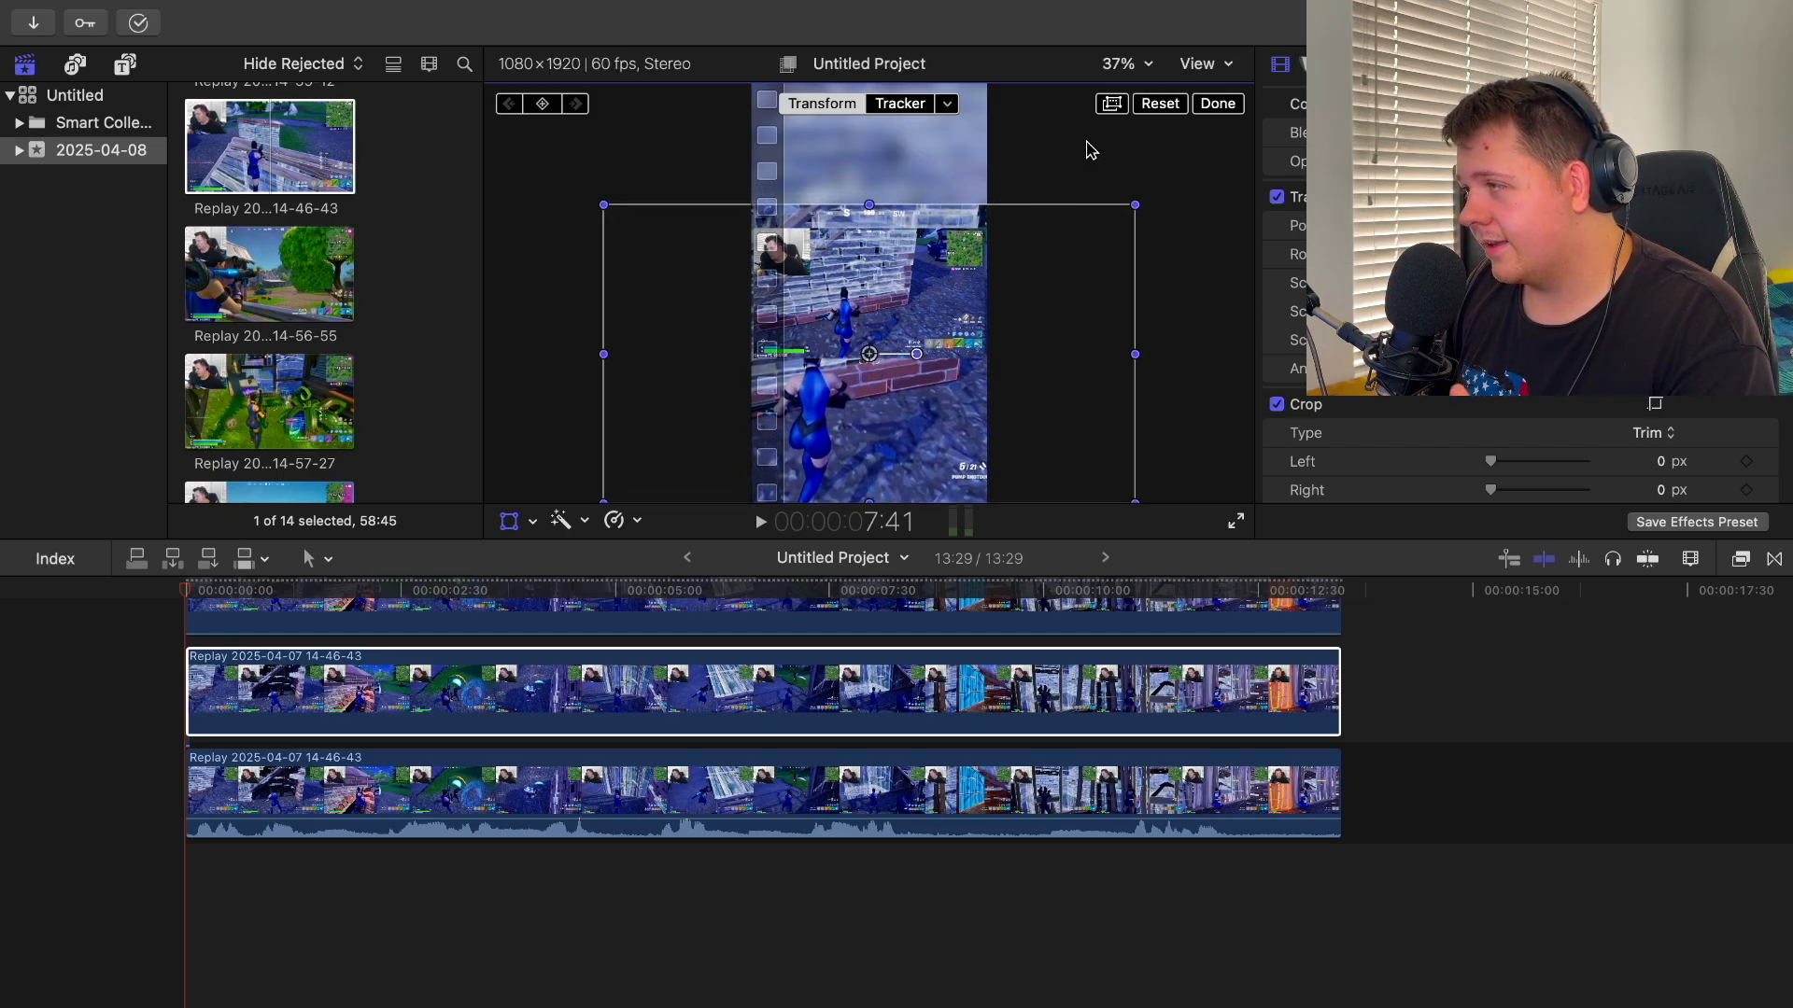
Enlarge the top clip and shift it sideways so its webcam picture sits centred at the frame's top
scroll(630, 729, "up", 3)
left_click(630, 729)
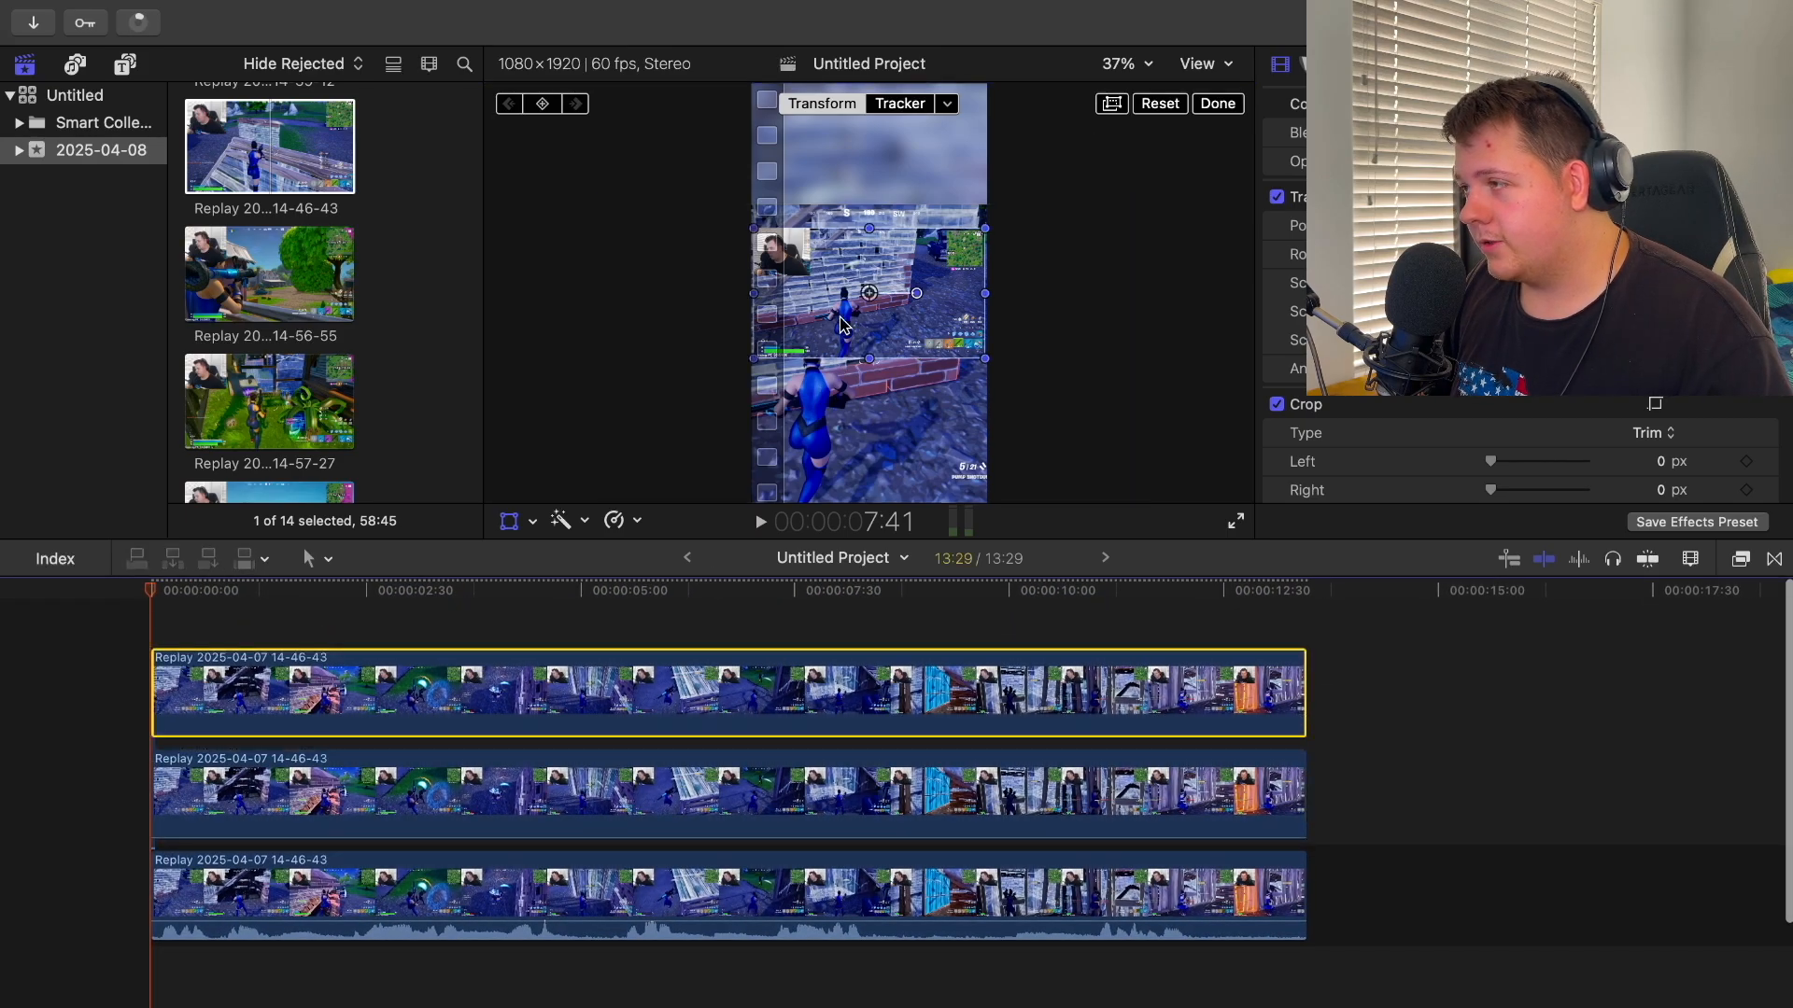
left_click_drag(752, 227, 505, 90)
left_click_drag(668, 251, 941, 252)
Add a Shapes generator from Elements above all replay clips, spanning their full length
left_click(124, 67)
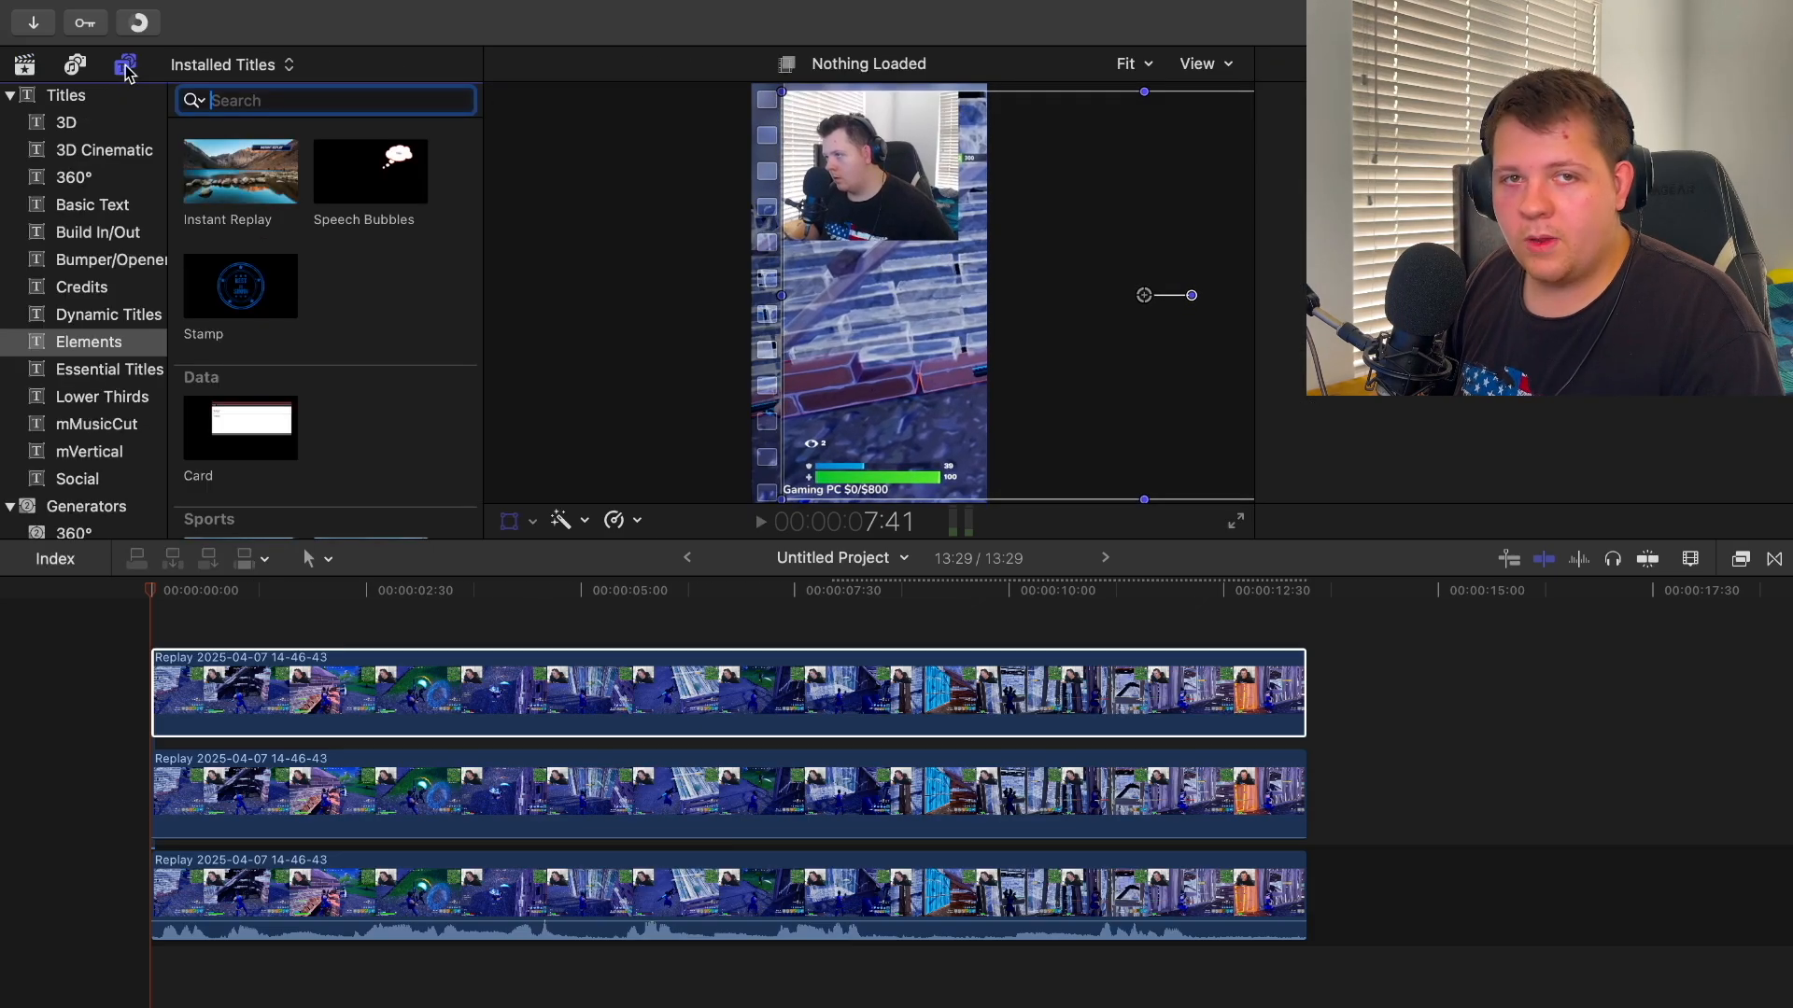
scroll(103, 234, "down", 5)
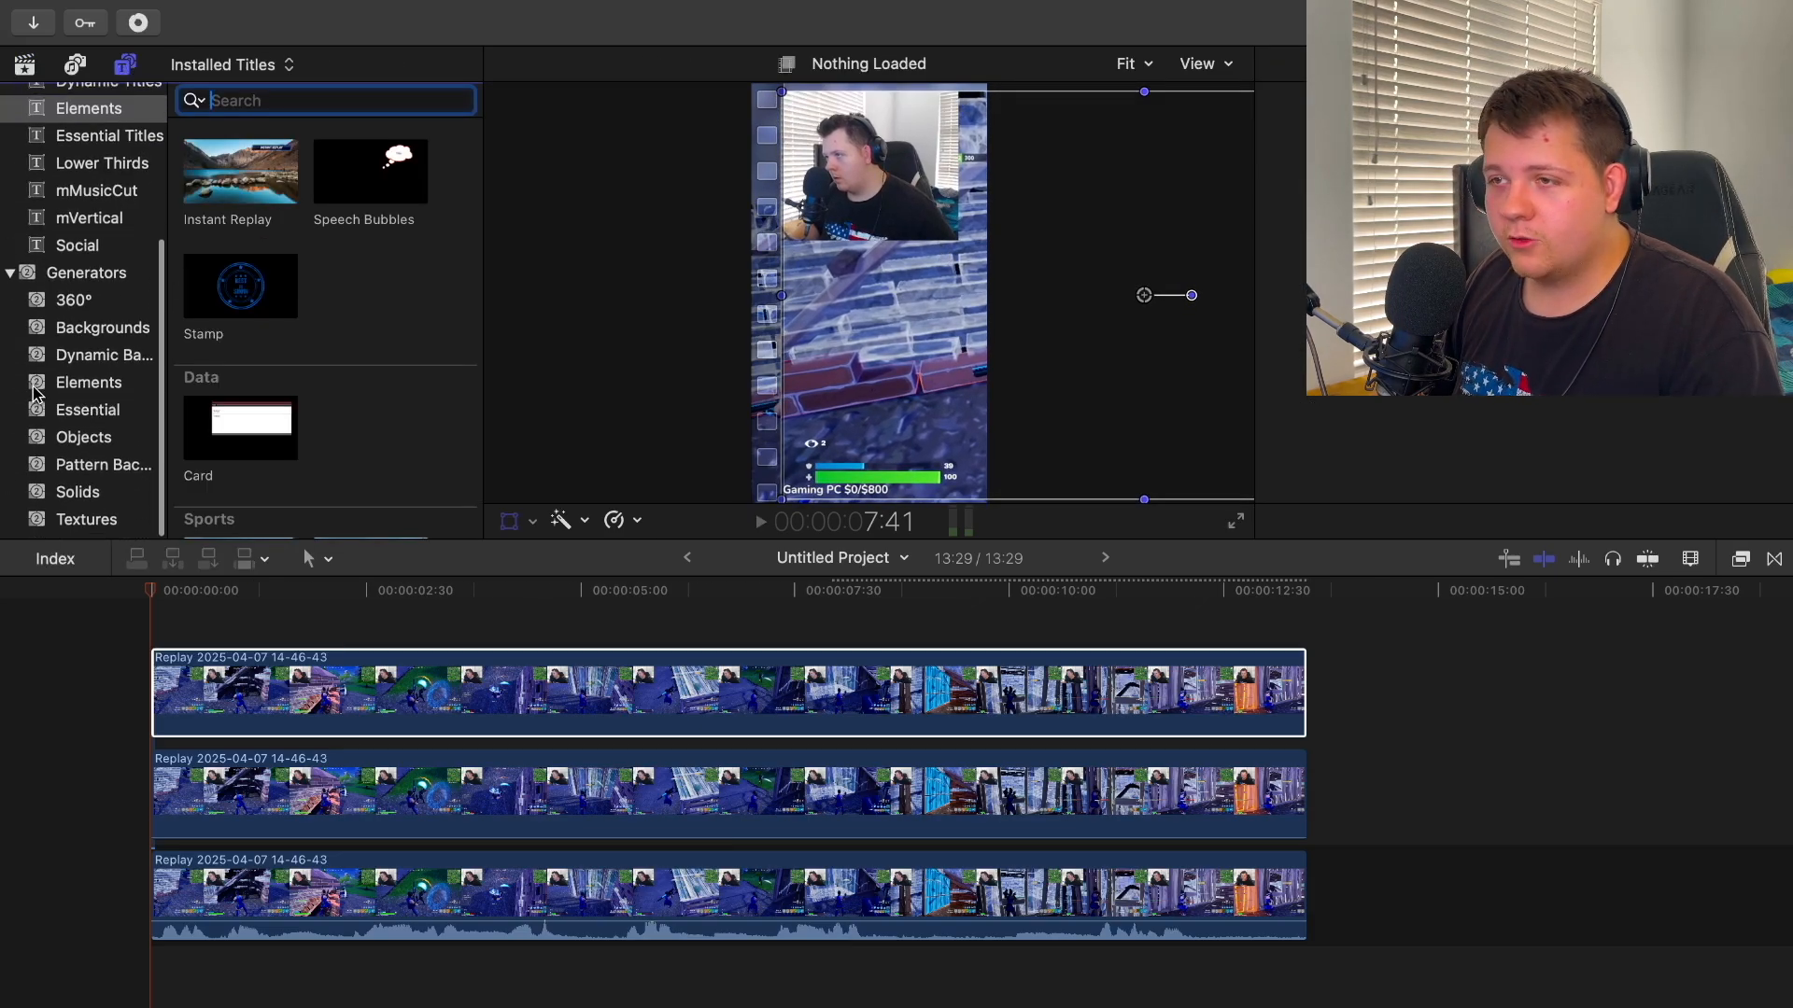
left_click(87, 387)
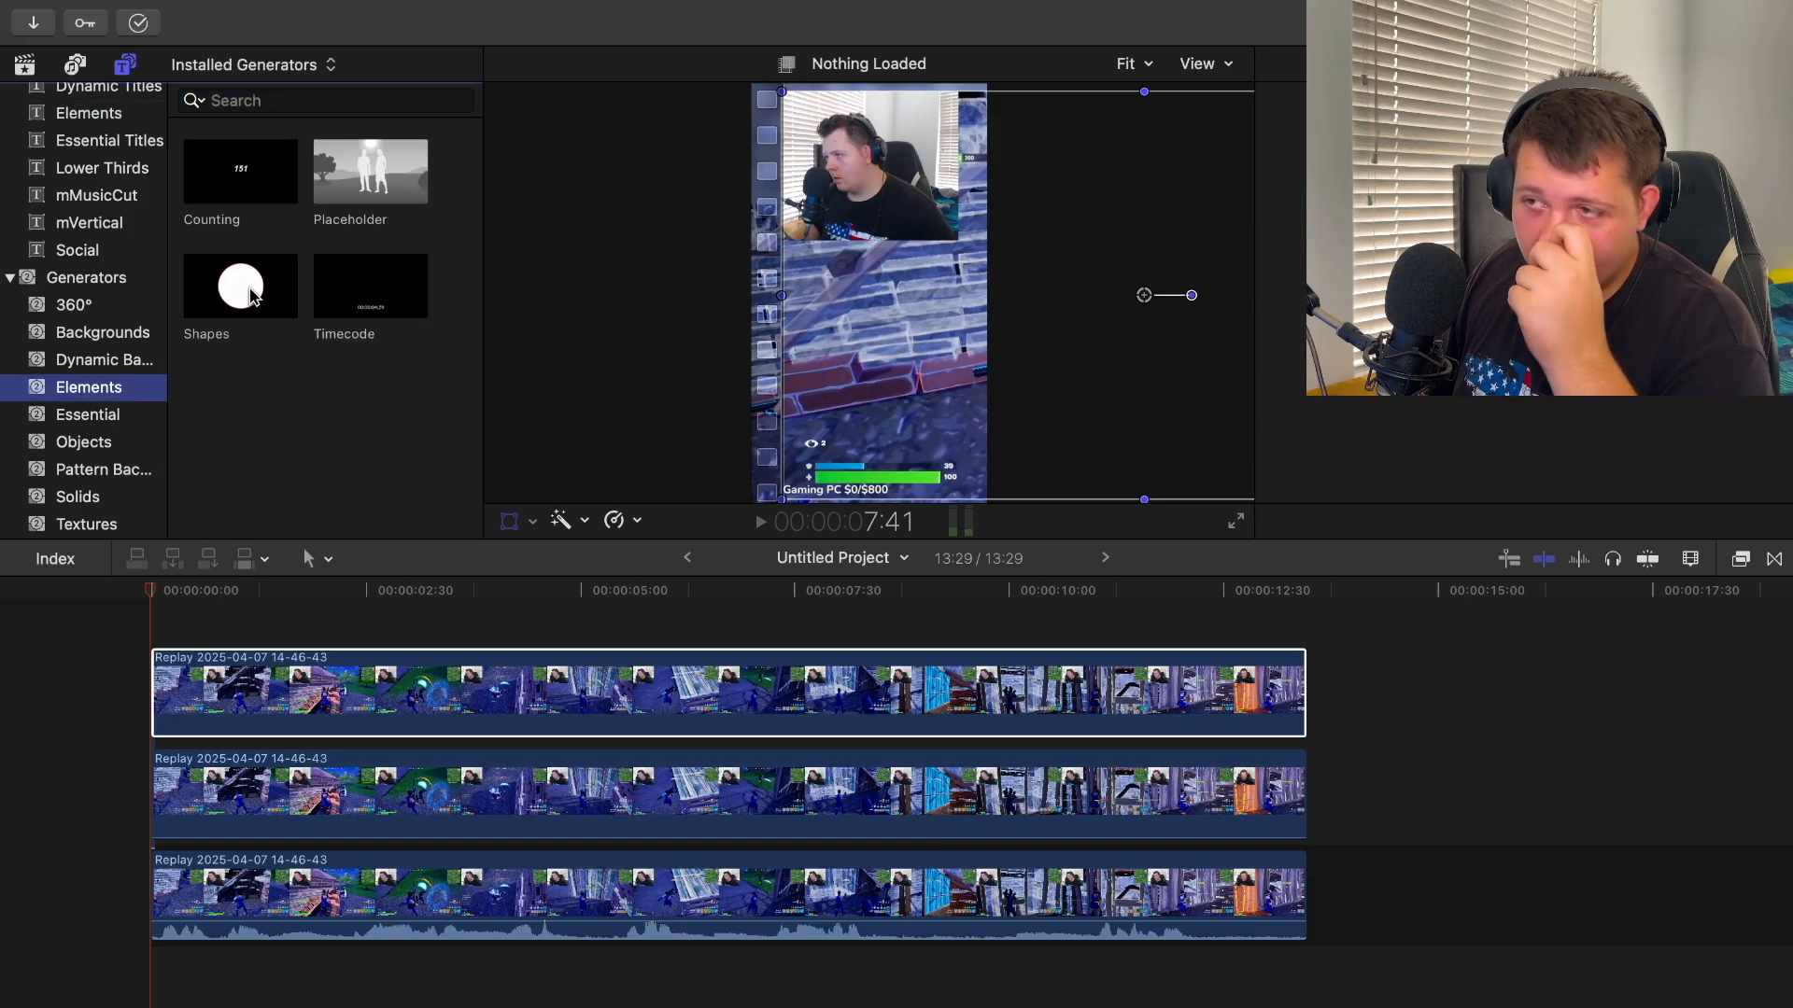
left_click(250, 295)
left_click_drag(250, 295, 585, 683)
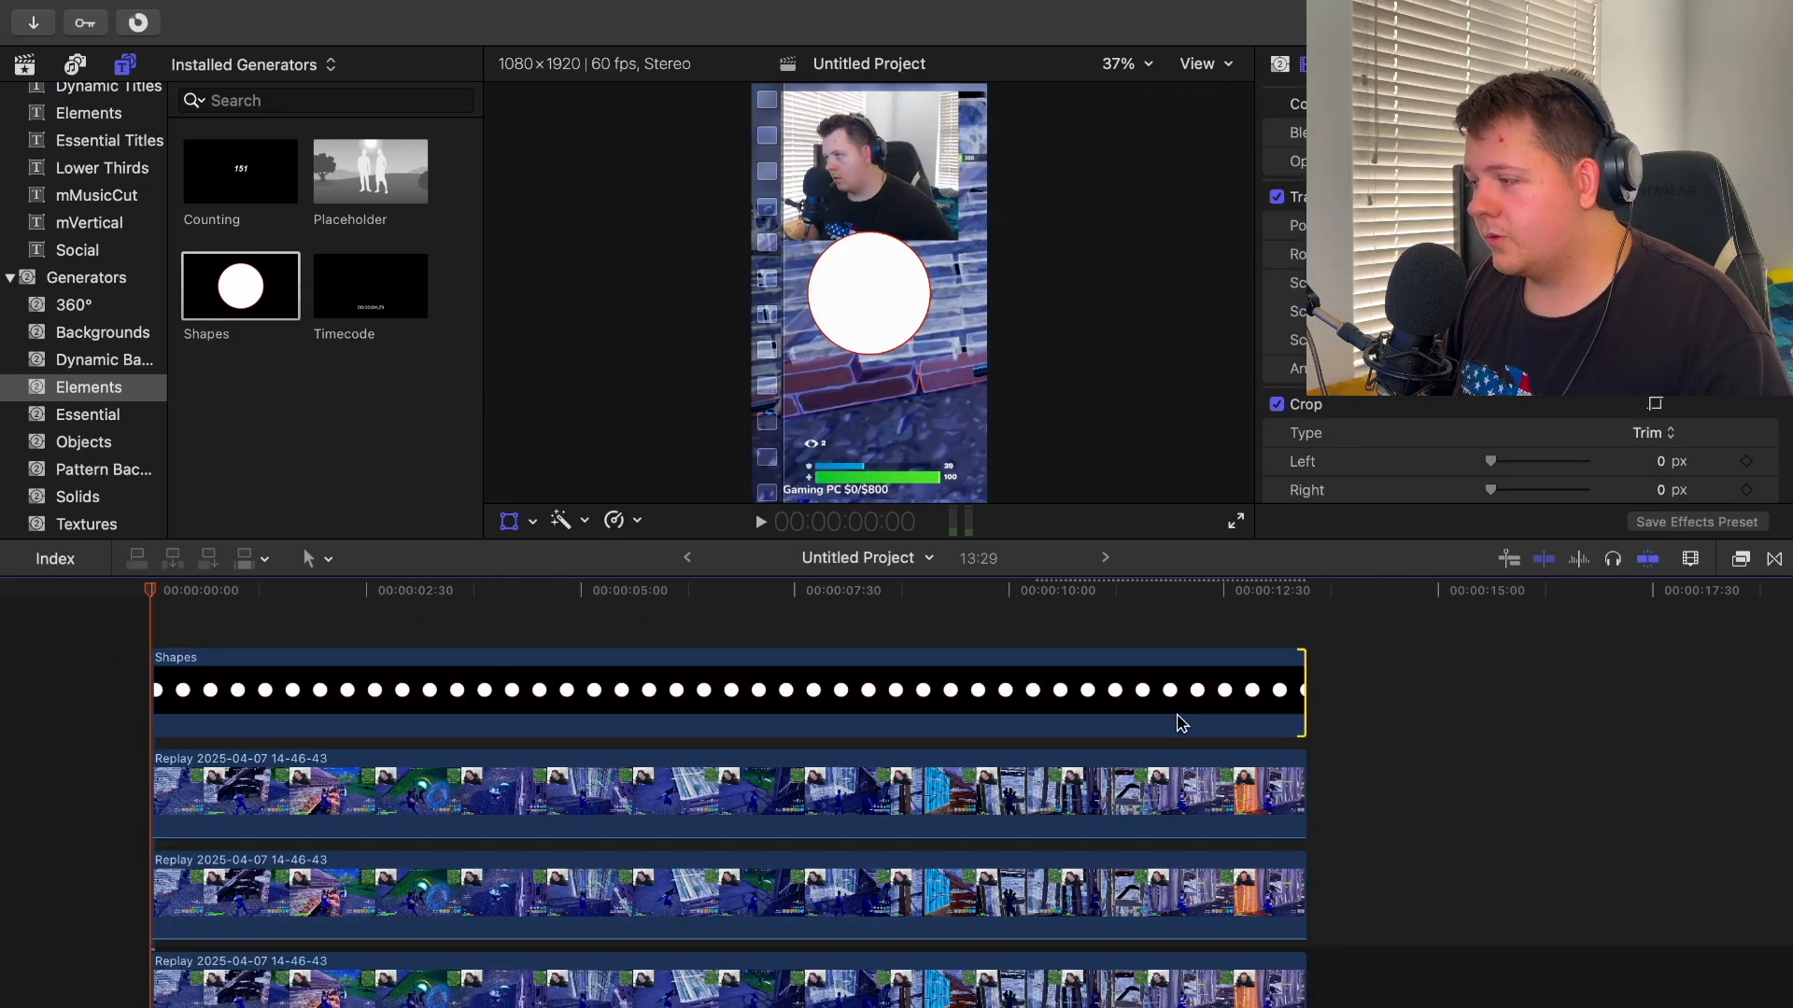
Enlarge the white circle slightly and position it over the face in the webcam picture
left_click(758, 672)
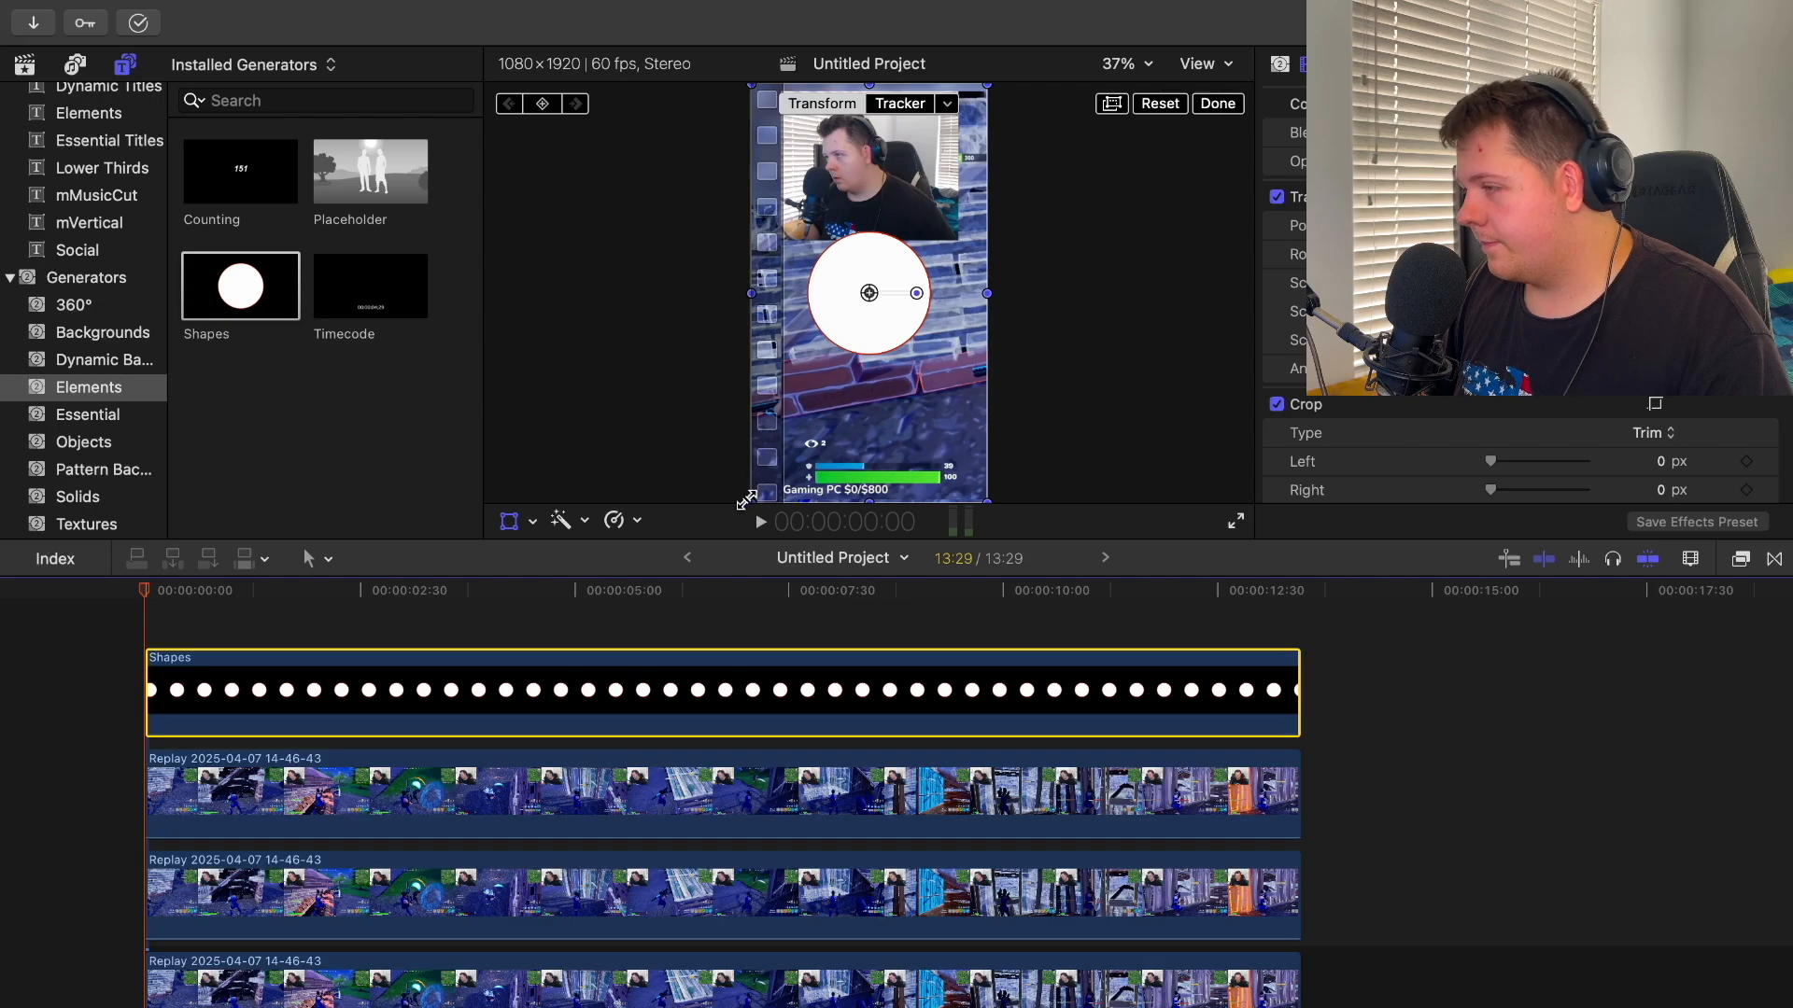
left_click_drag(747, 499, 734, 528)
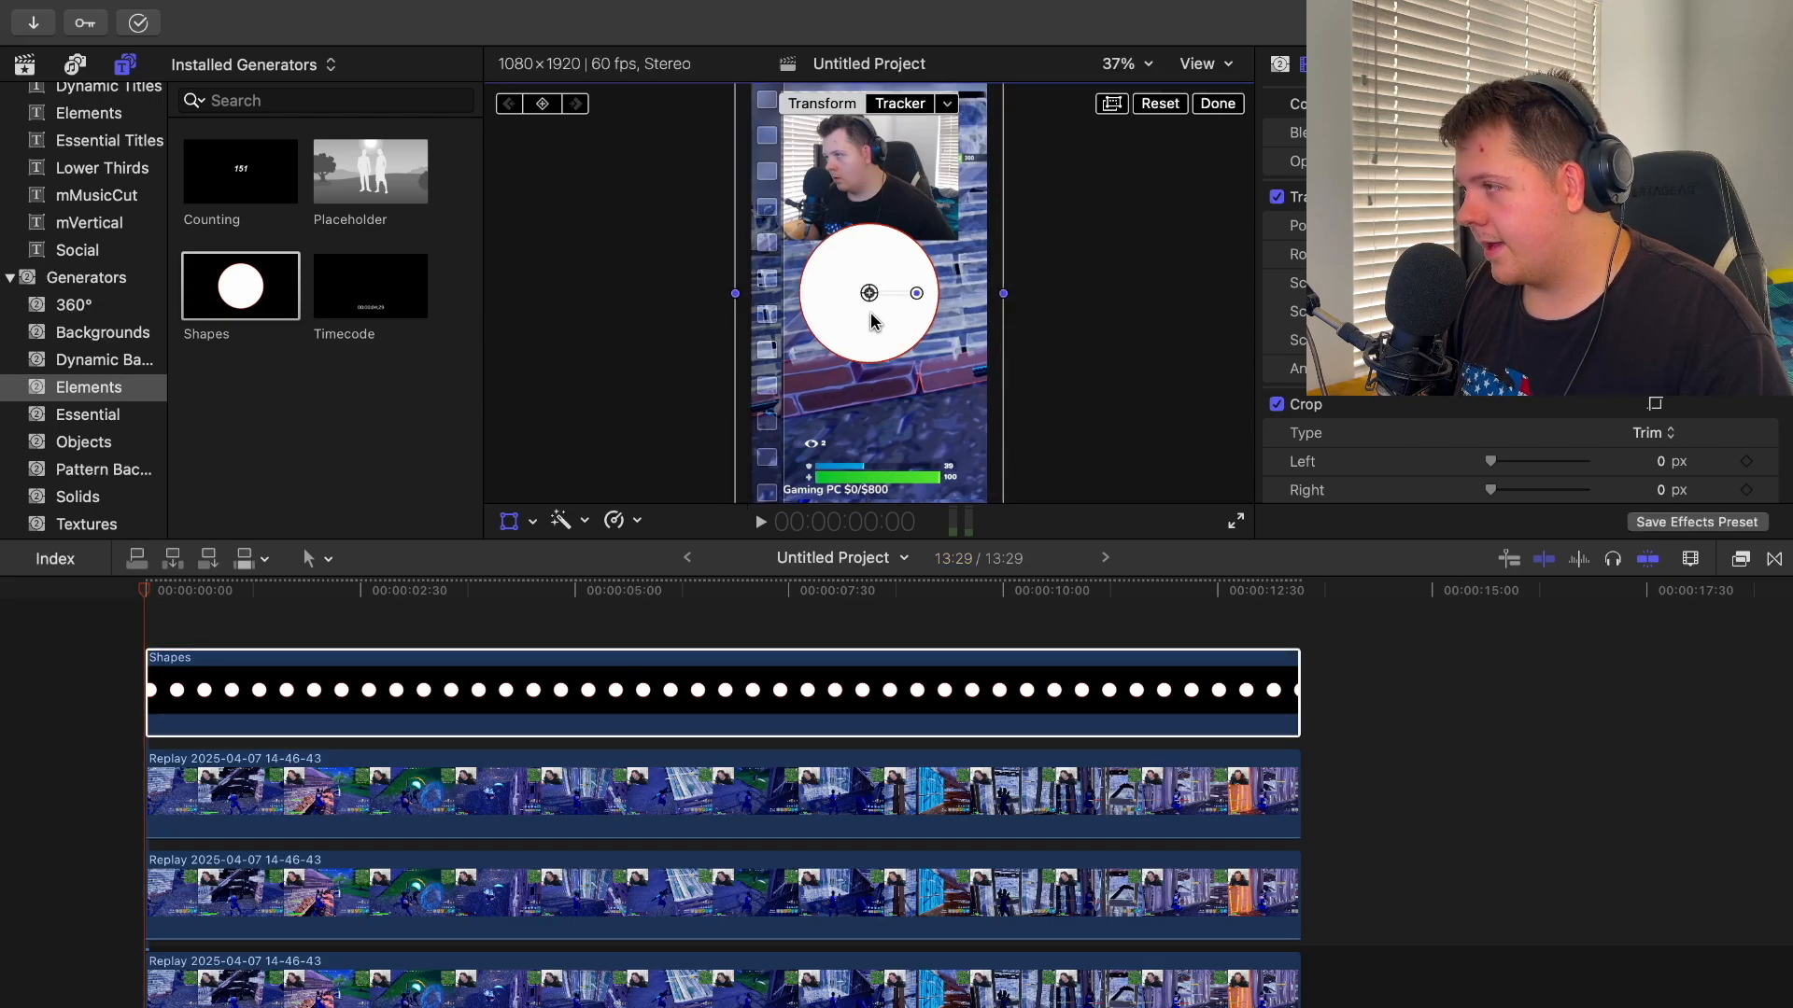
left_click_drag(869, 293, 854, 171)
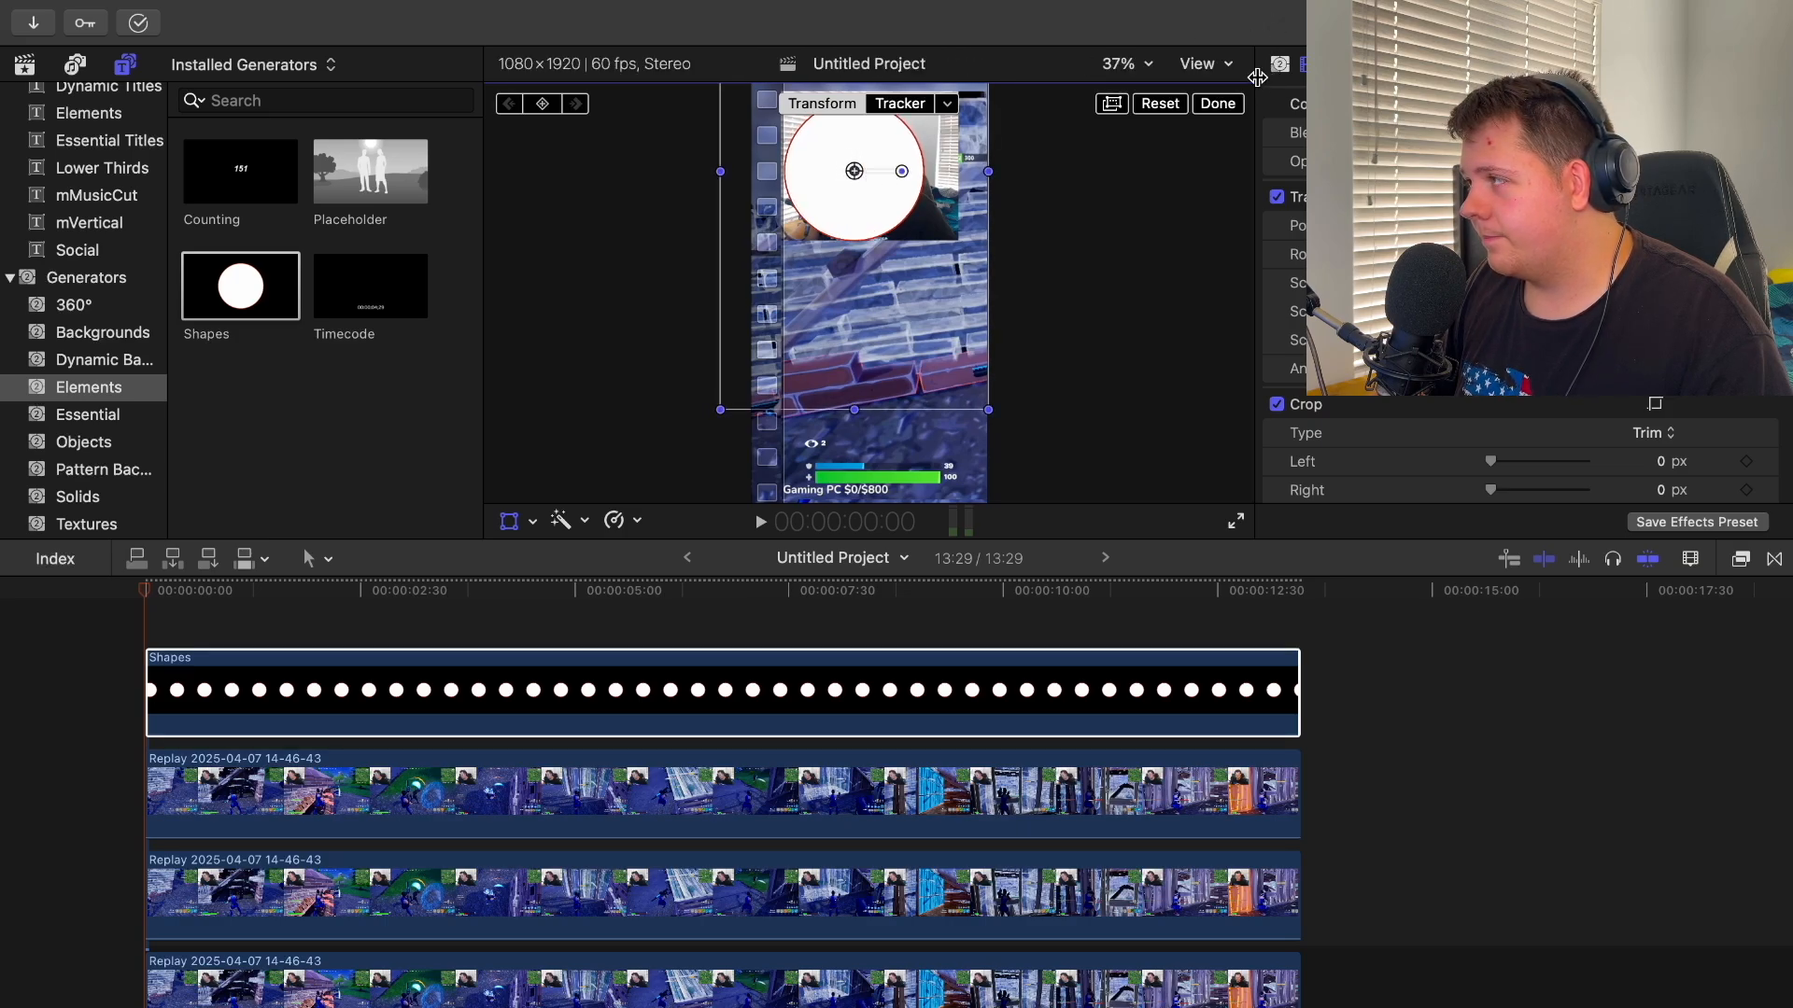
left_click(1218, 104)
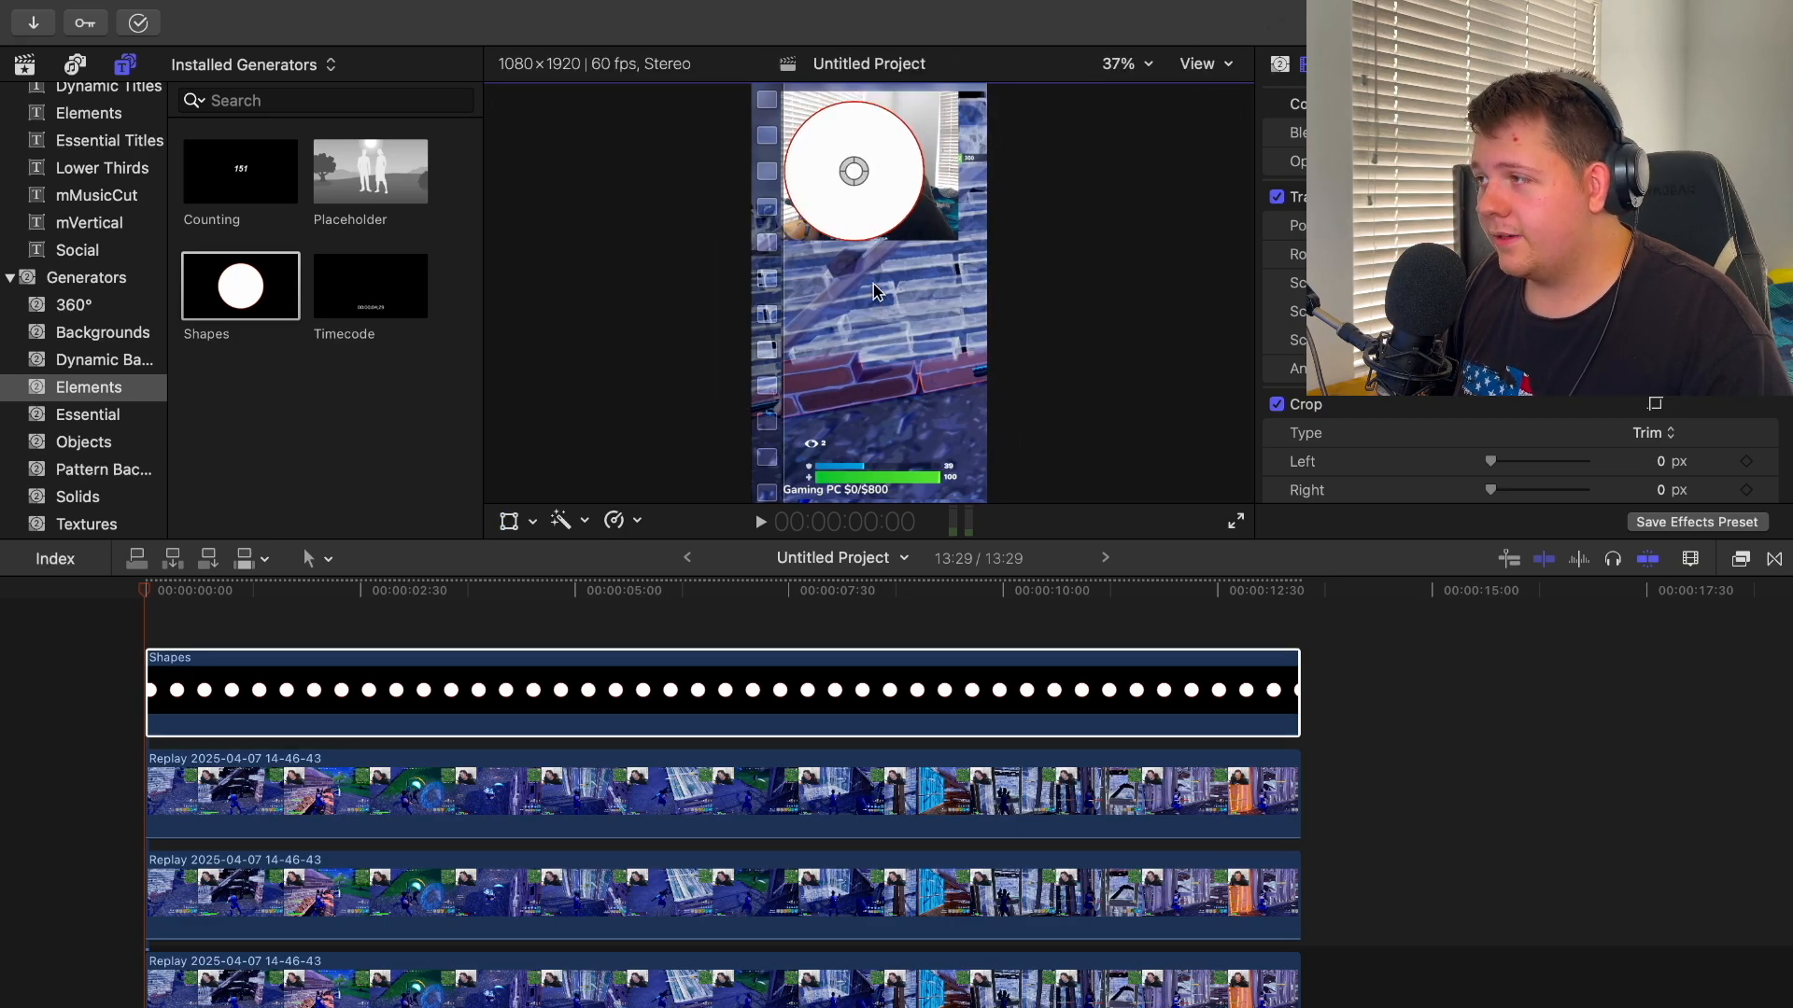
left_click_drag(853, 169, 851, 168)
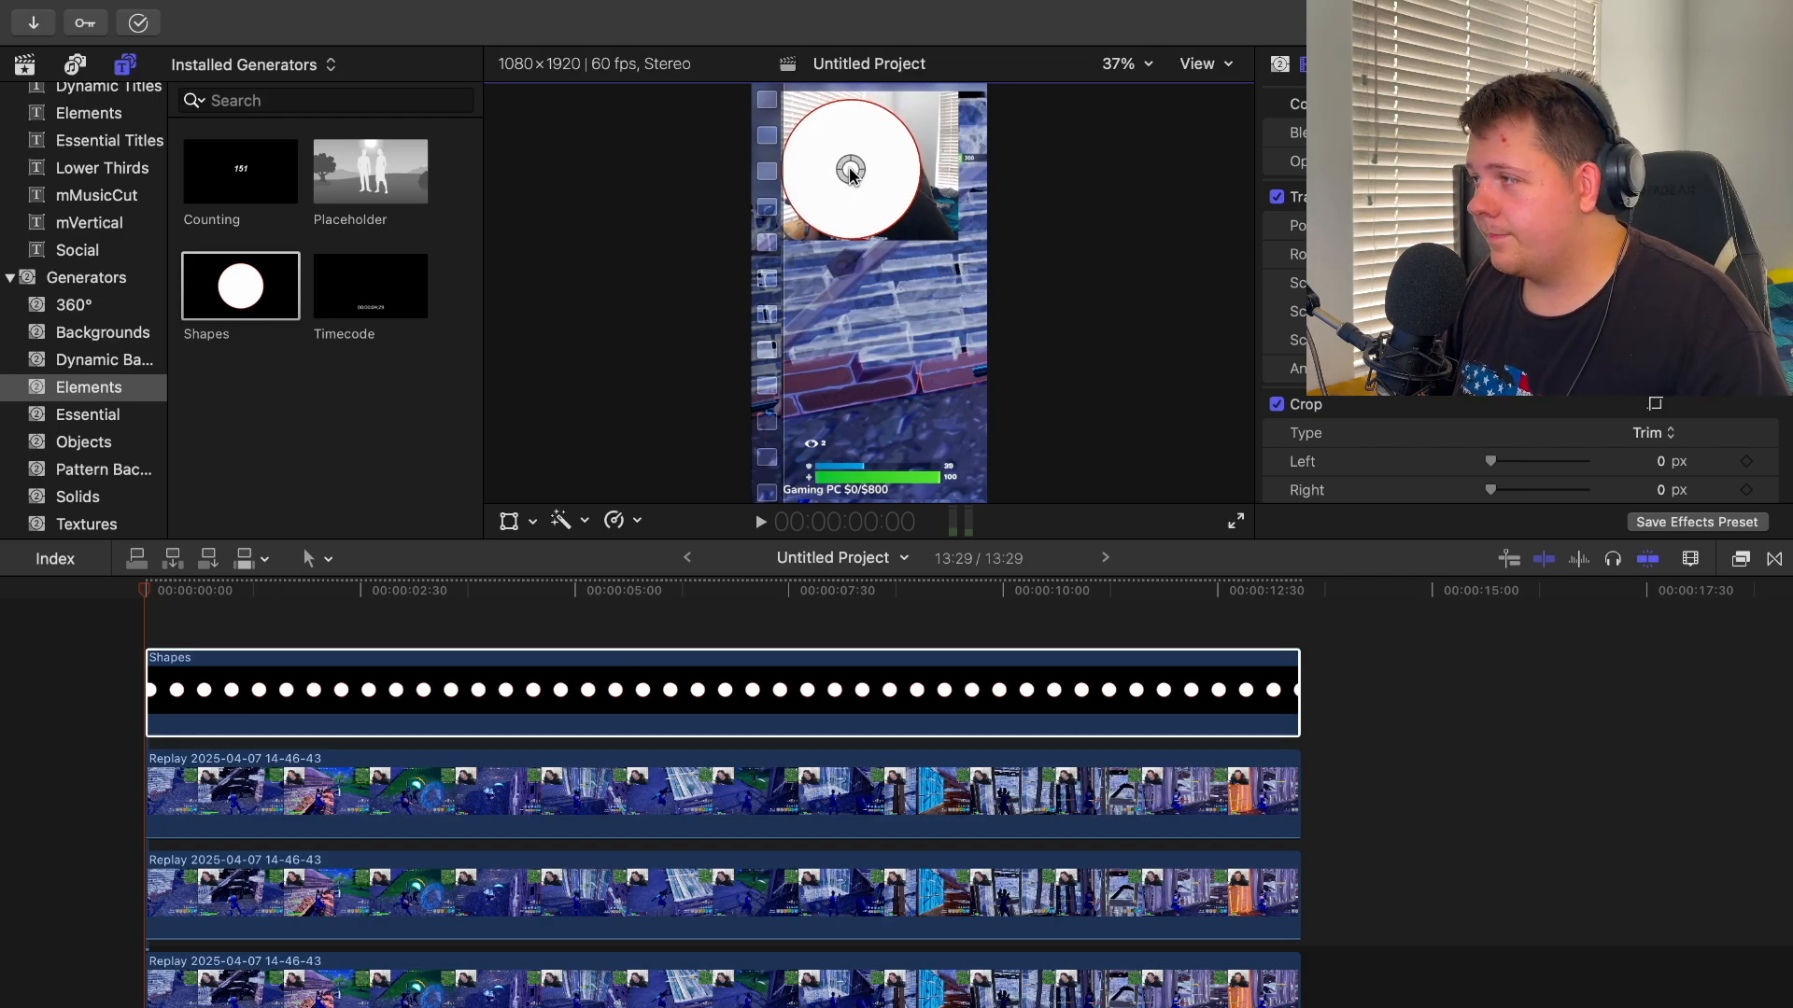
Play through the ending and split the bottom clip with the Blade tool at about 11 seconds
scroll(733, 794, "down", 3)
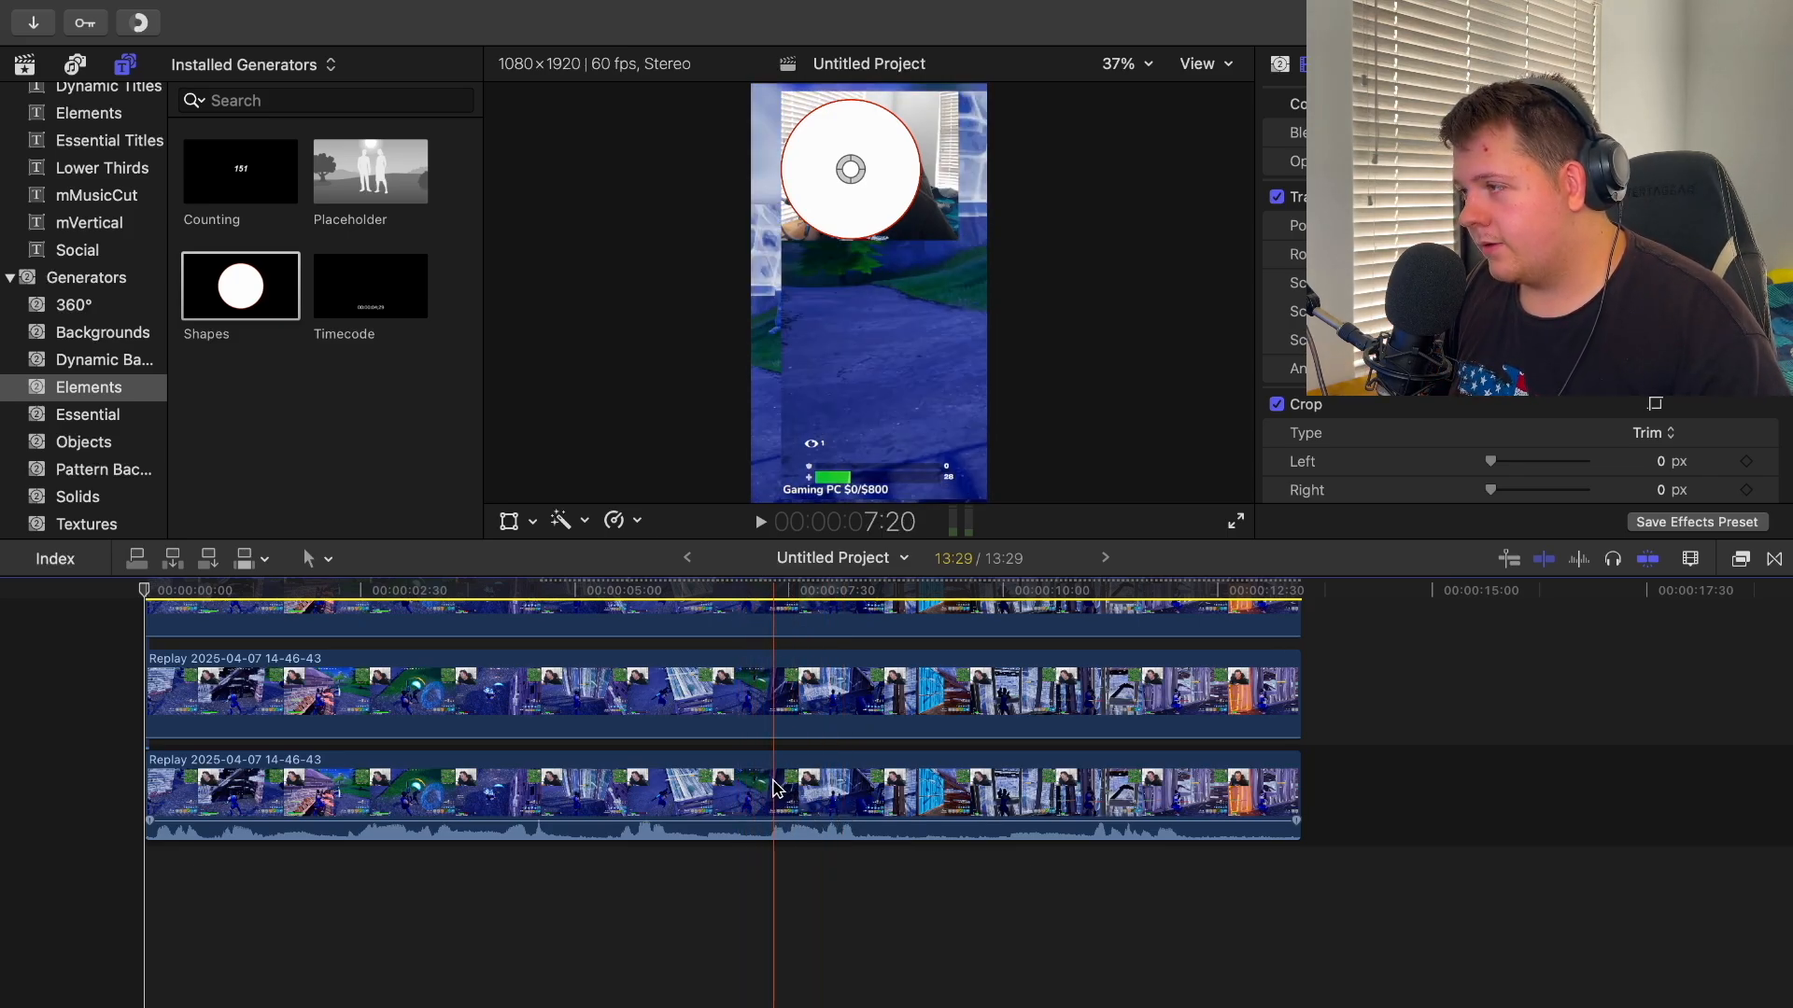
key("space")
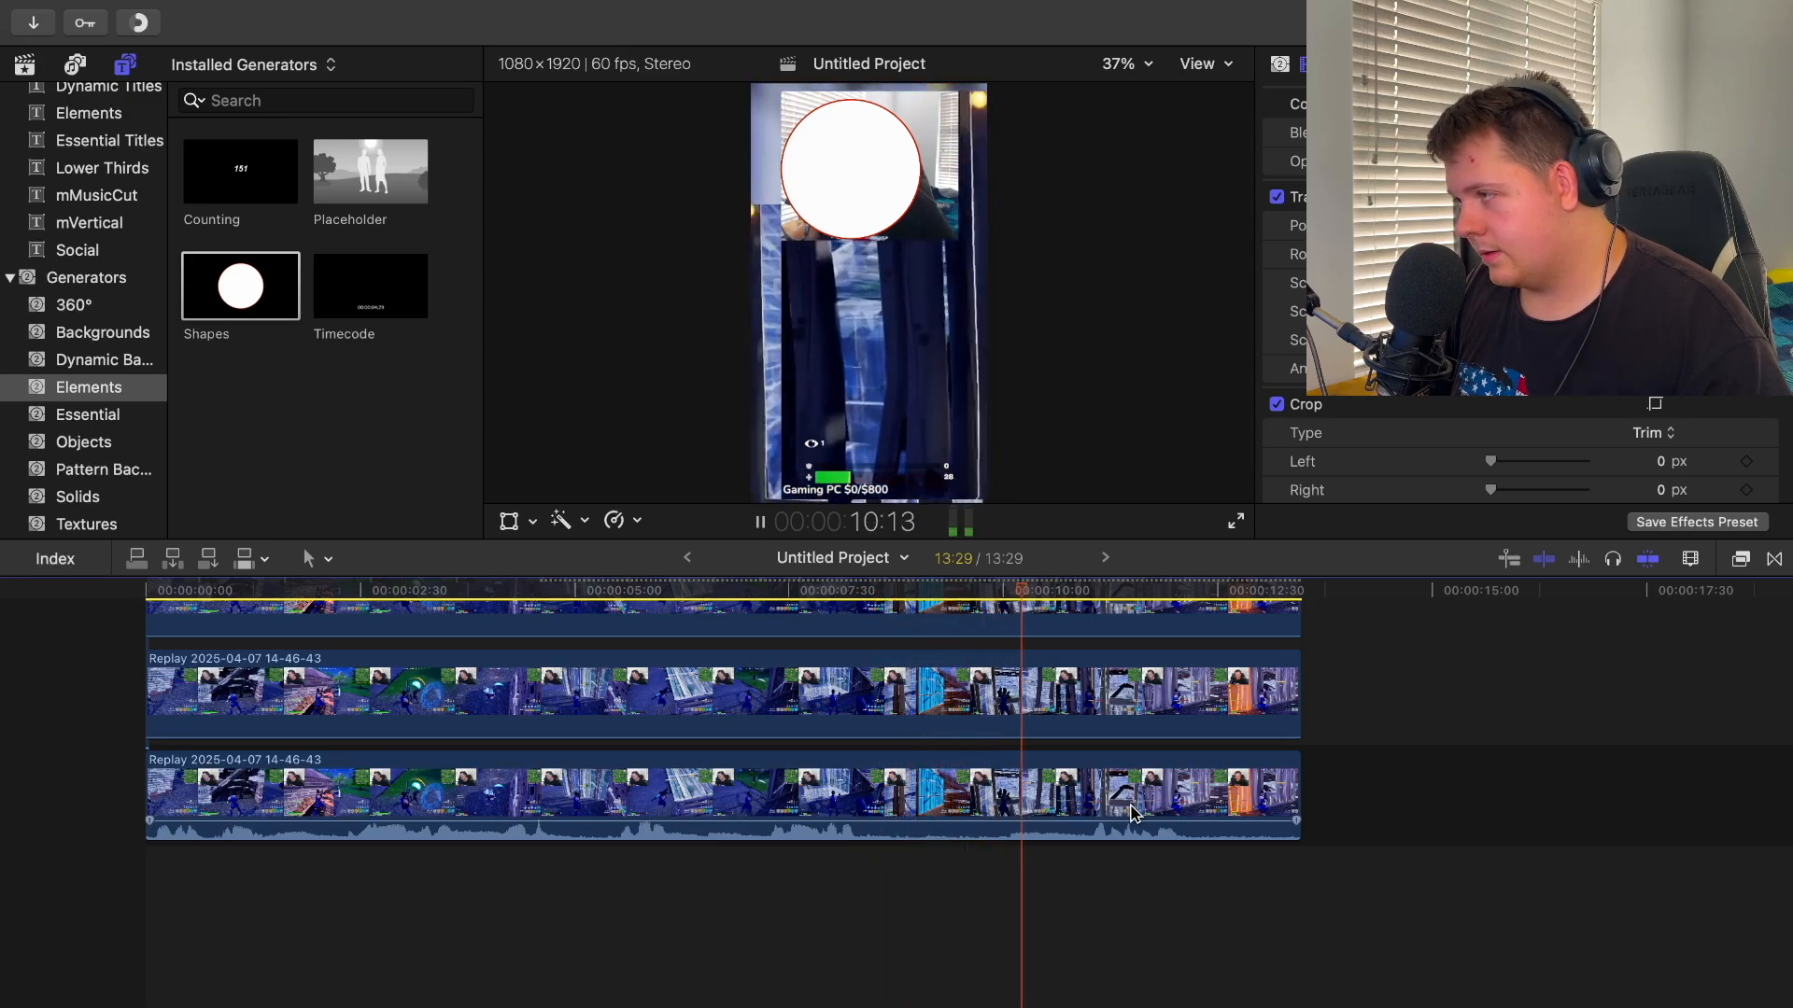
key("space")
key("b")
key("space")
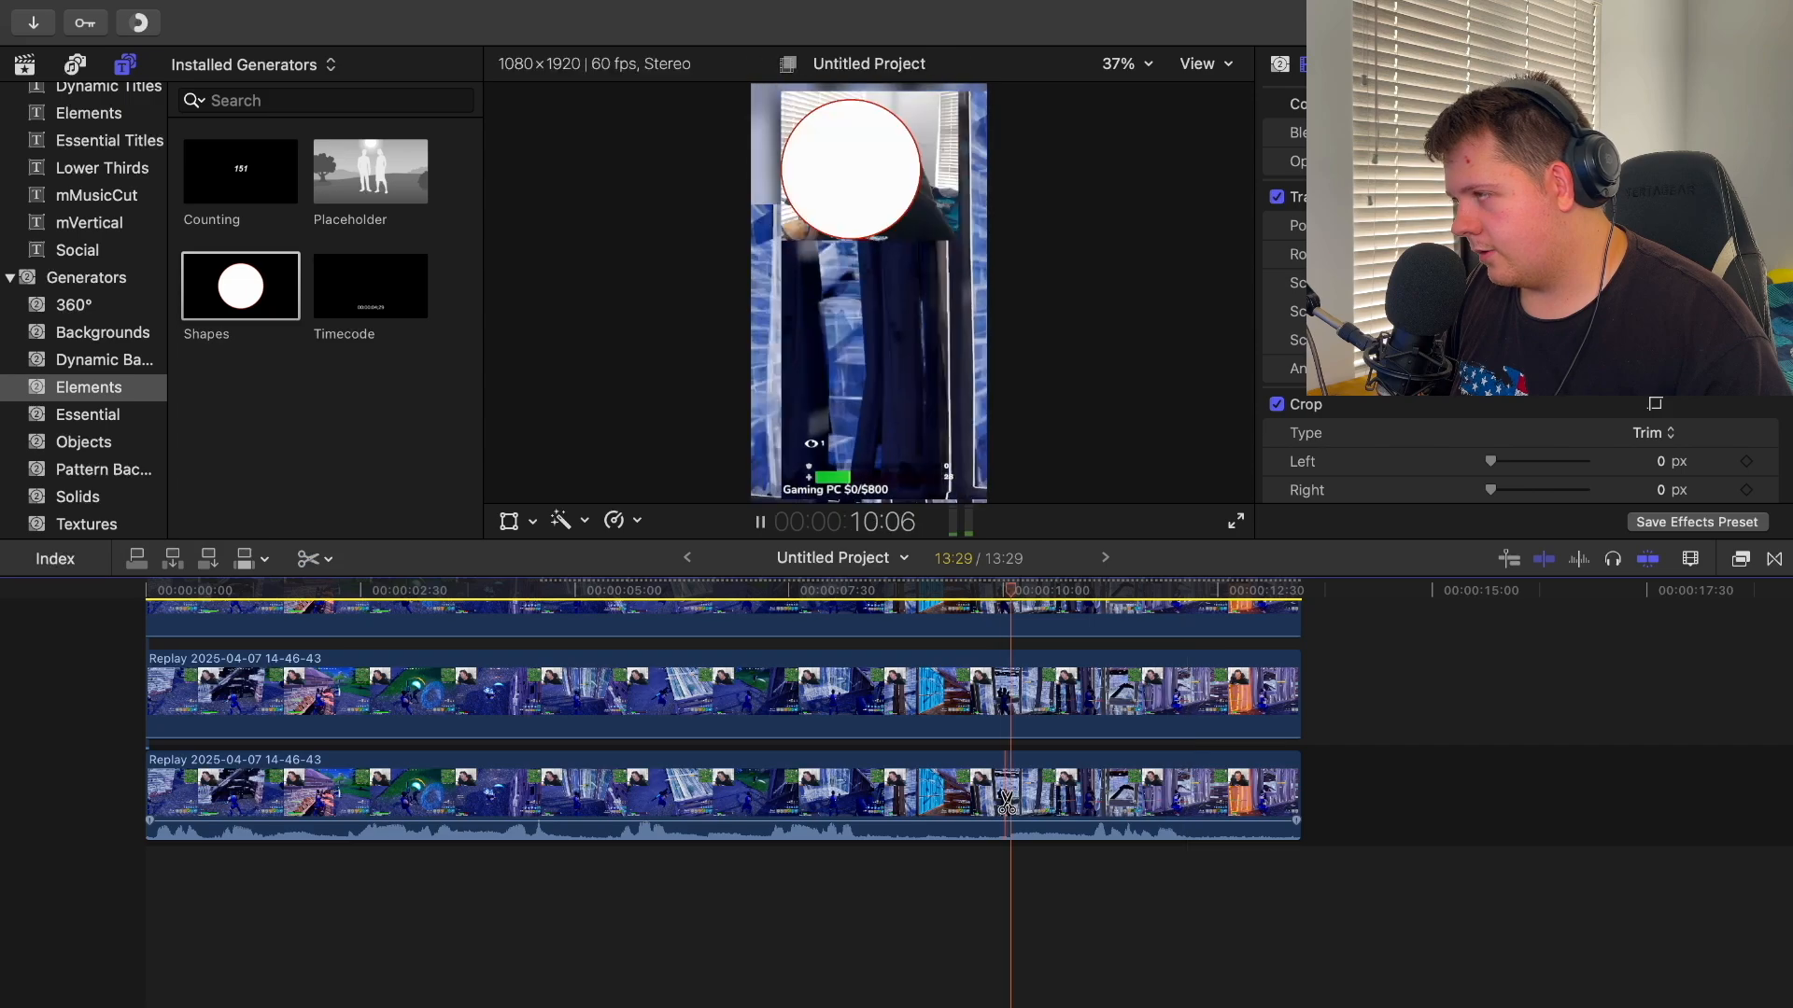
key("space")
left_click(1080, 808)
key("space")
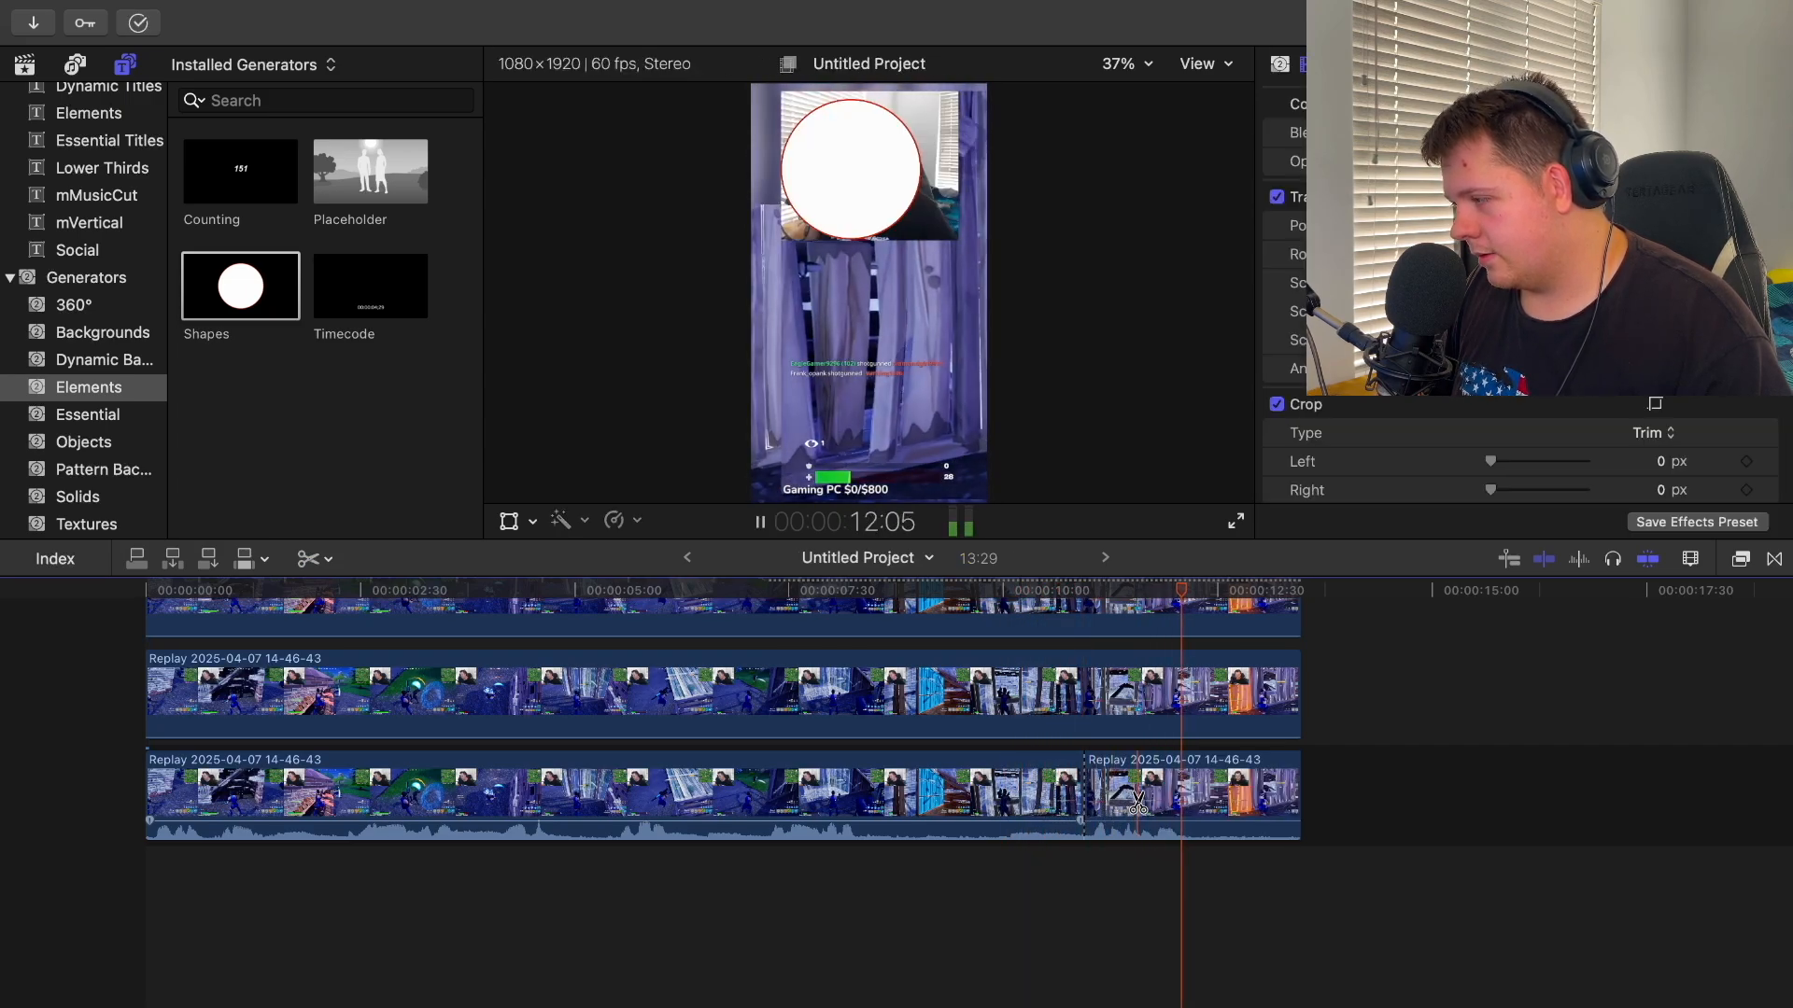
Stop playback and split the bottom replay clip again with the Blade tool at about 12 seconds
key("space")
left_click(1178, 803)
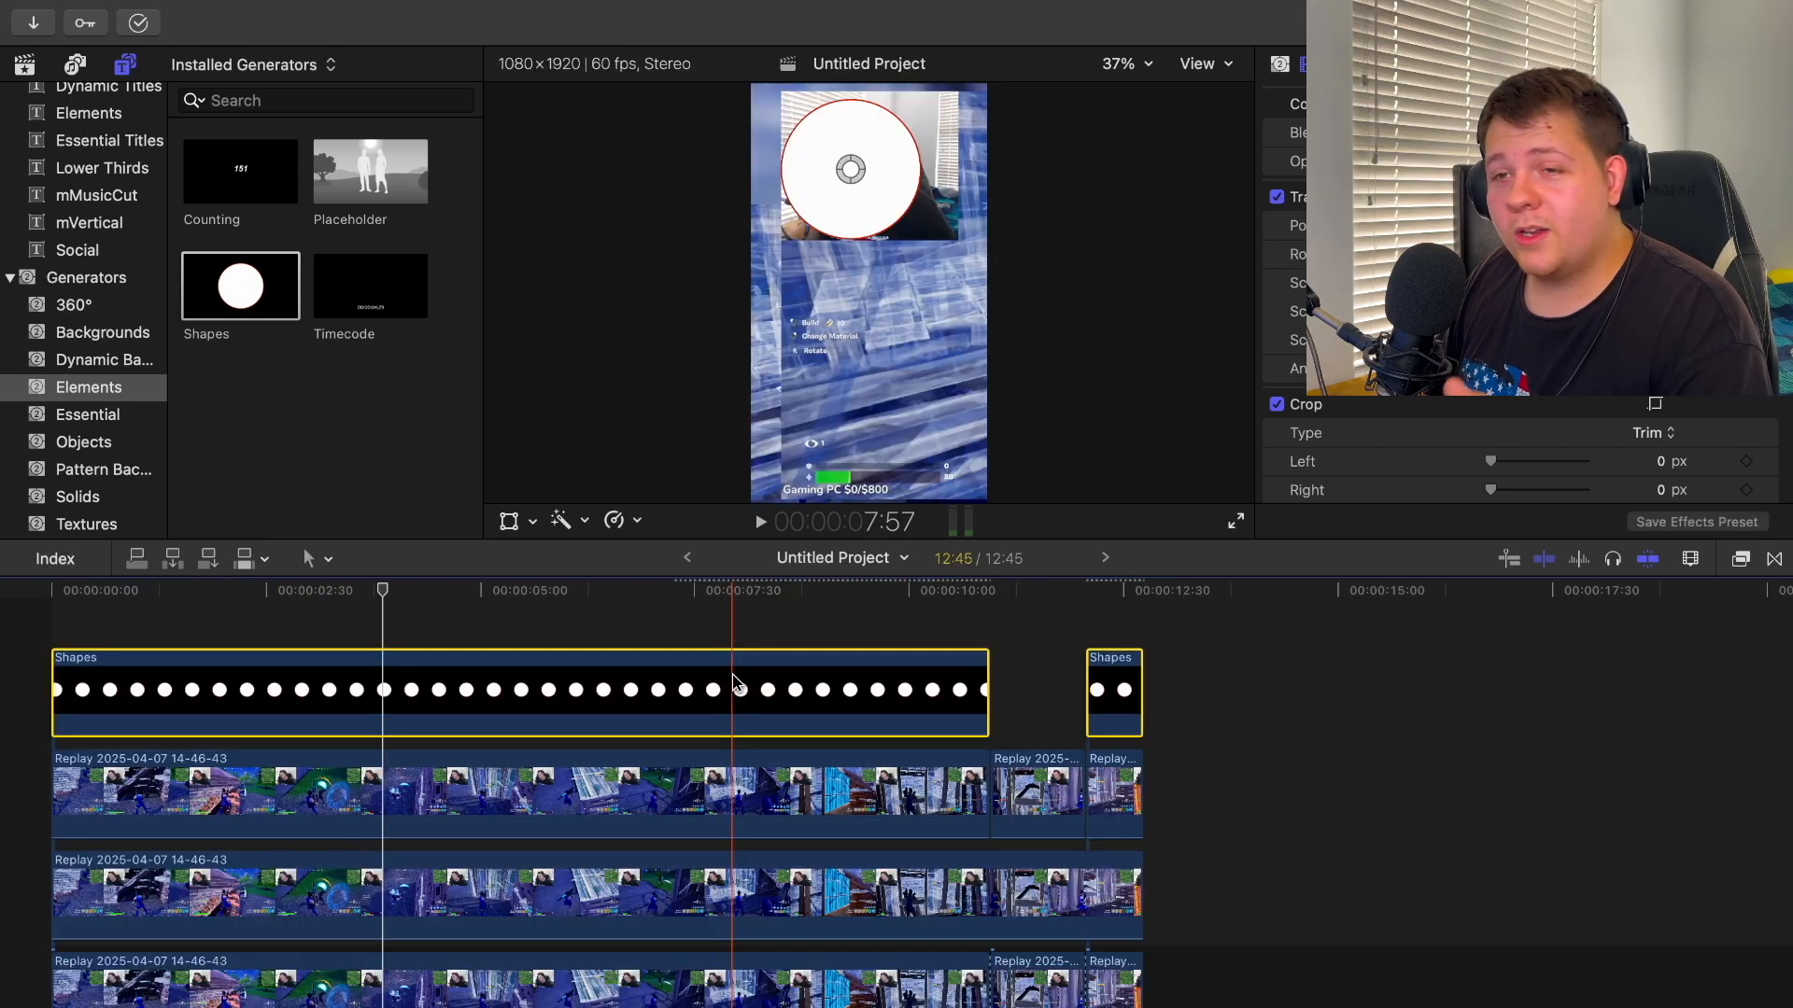
Set the blend mode of both Shapes clips to Stencil Luma so the webcam picture is masked to the circle
left_click(666, 590)
left_click_drag(651, 619, 1223, 680)
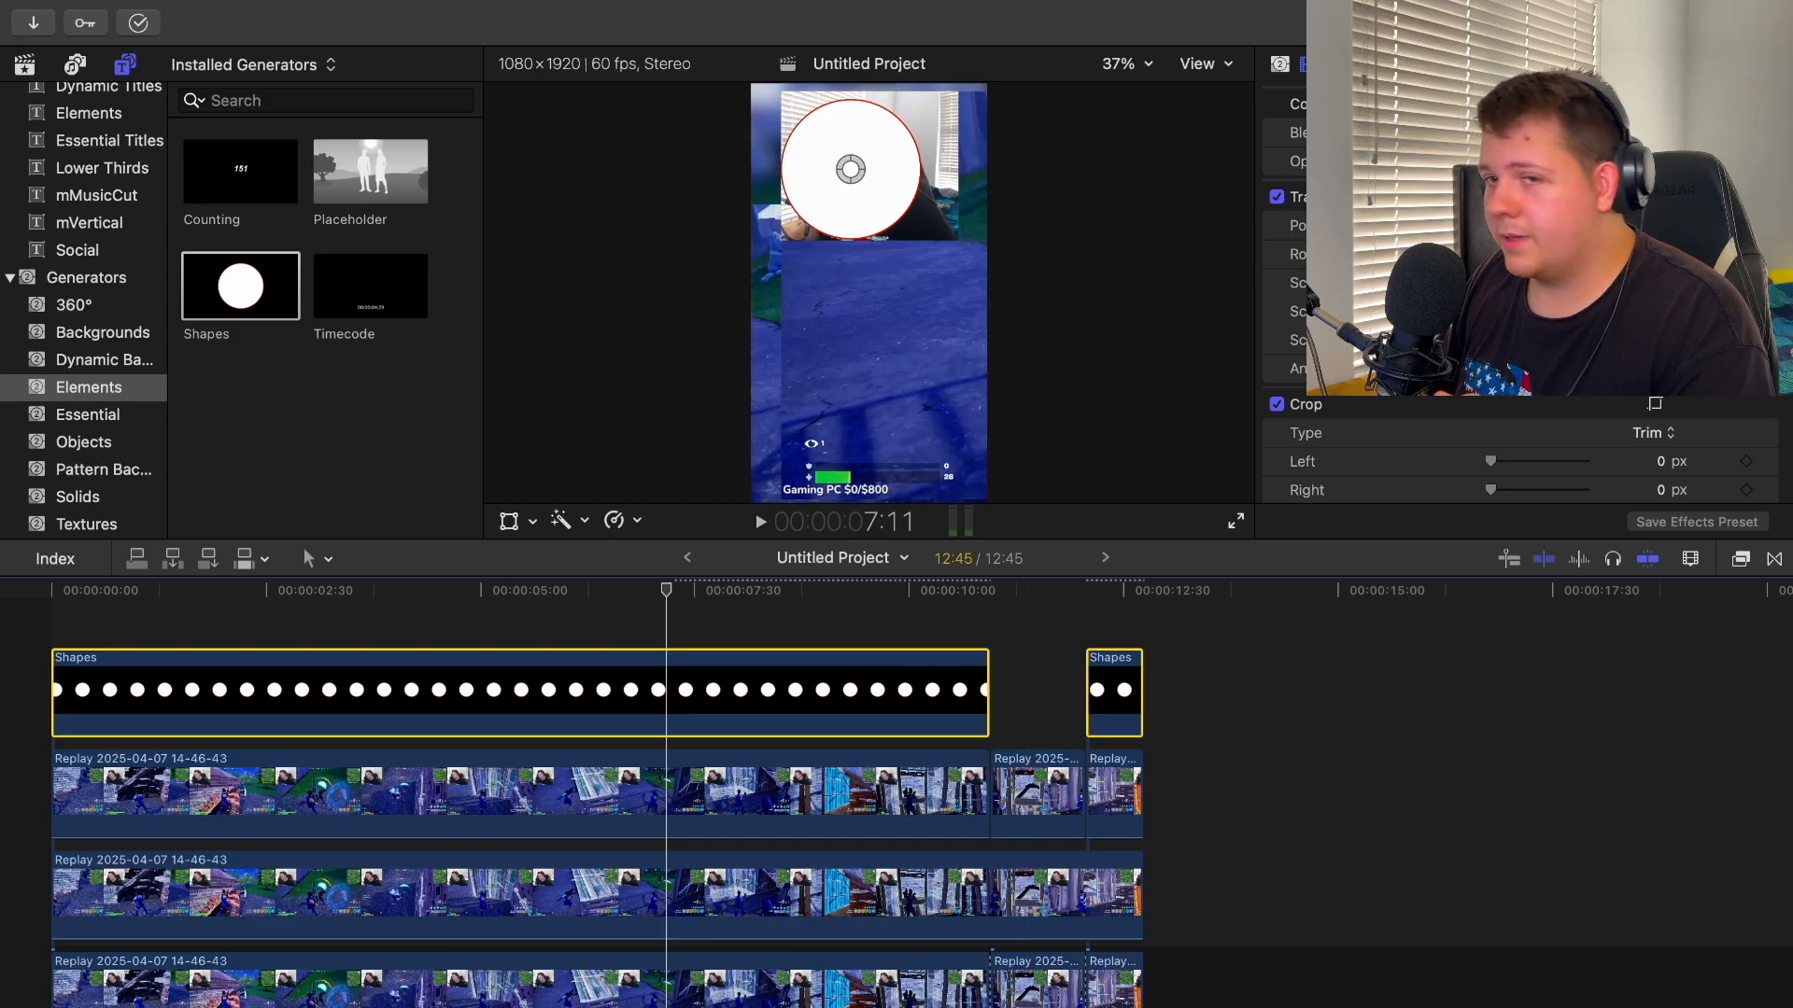
left_click(1662, 131)
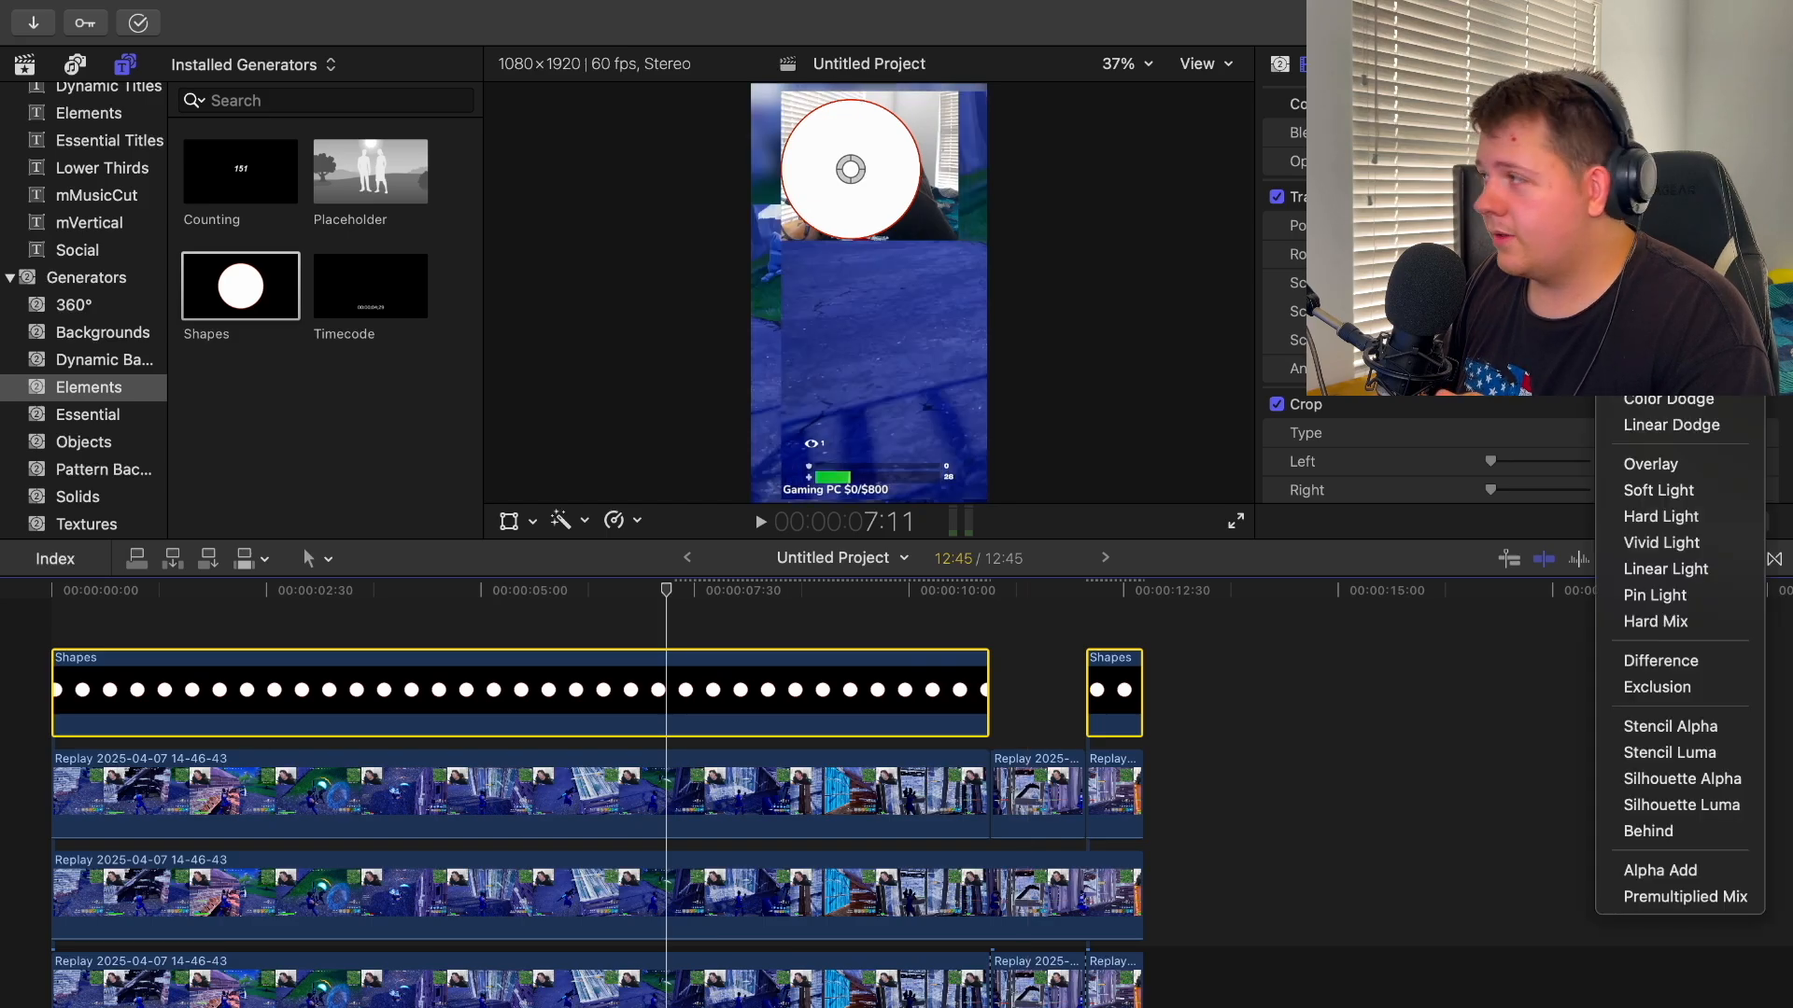
left_click(1678, 753)
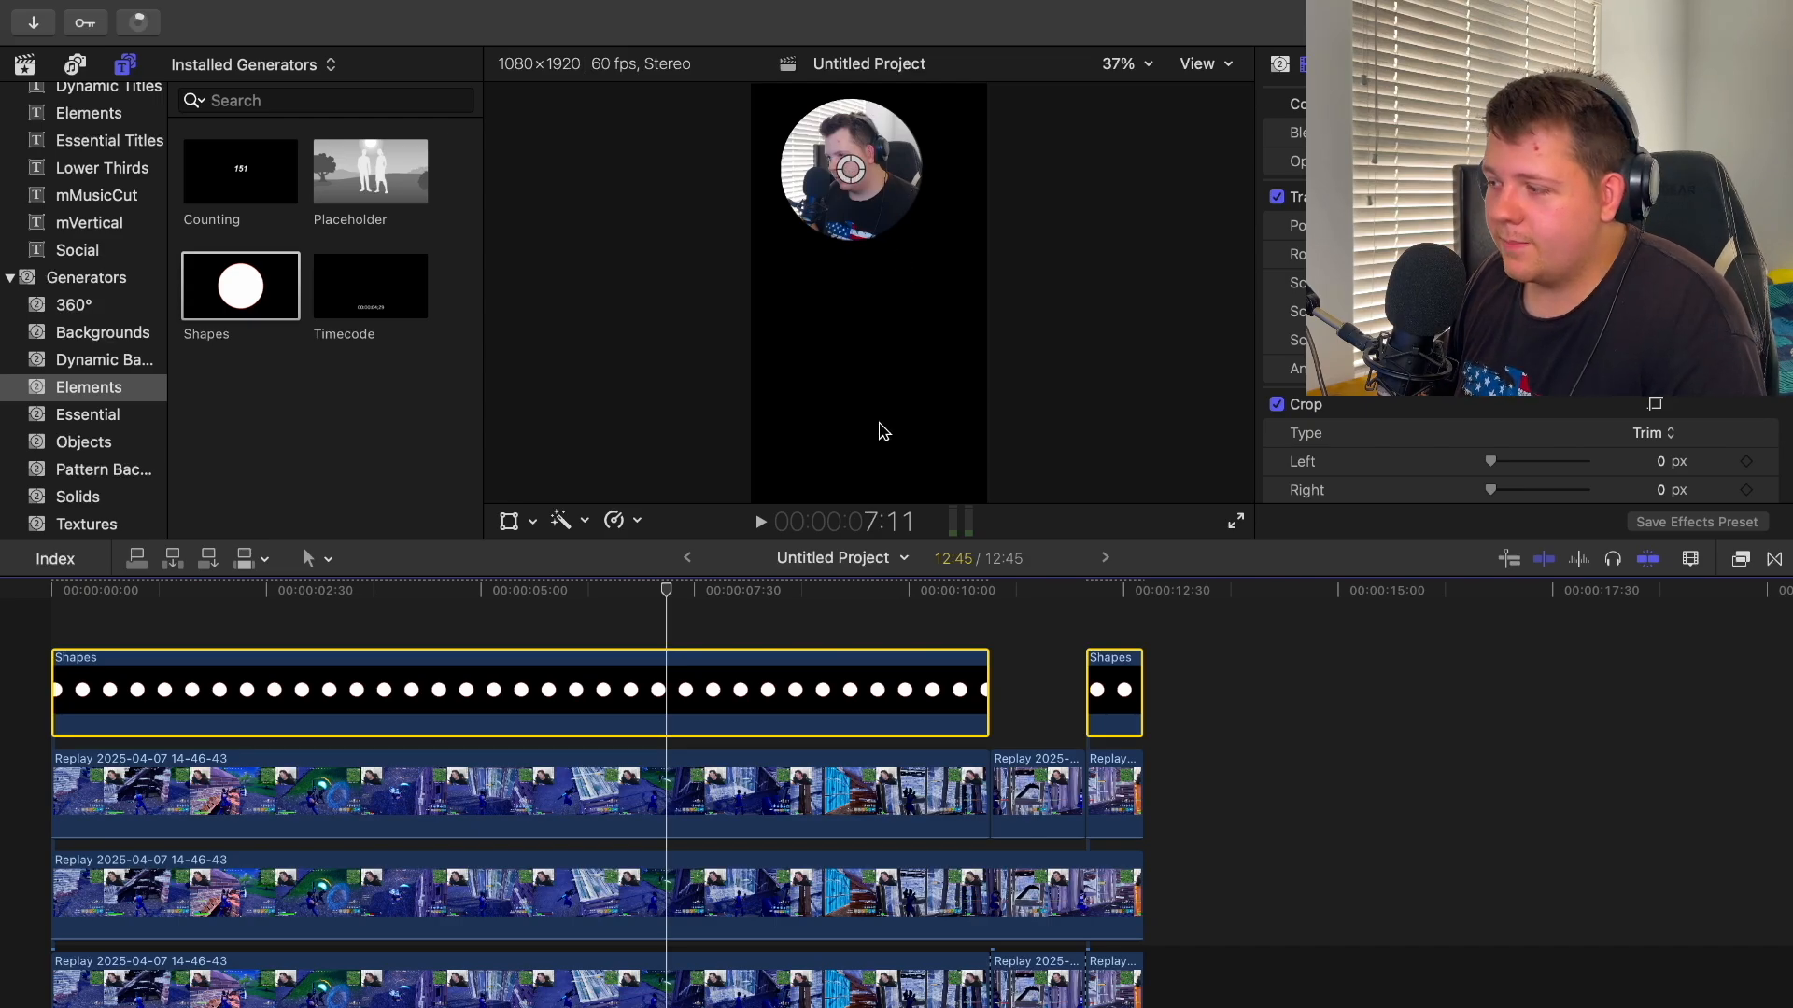
Combine the long Shapes clip and the replay clip directly beneath it into a compound clip named Webcam
left_click(1036, 672)
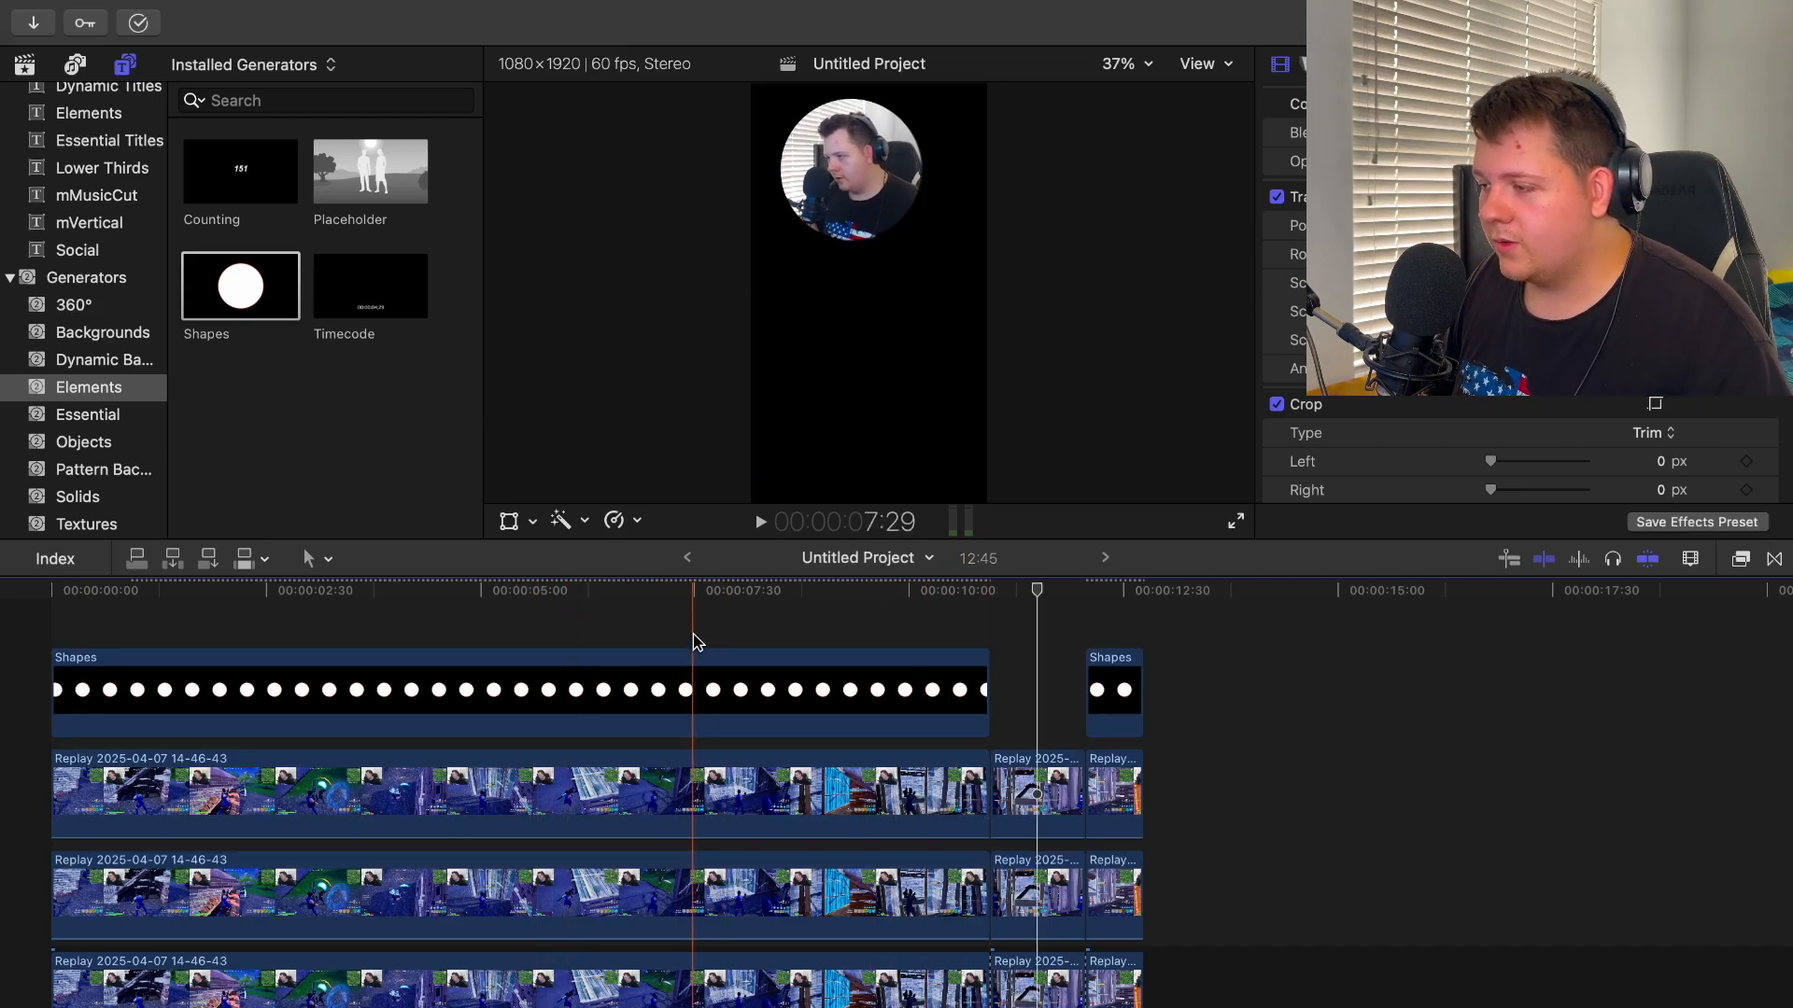
left_click_drag(693, 643, 609, 794)
right_click(603, 794)
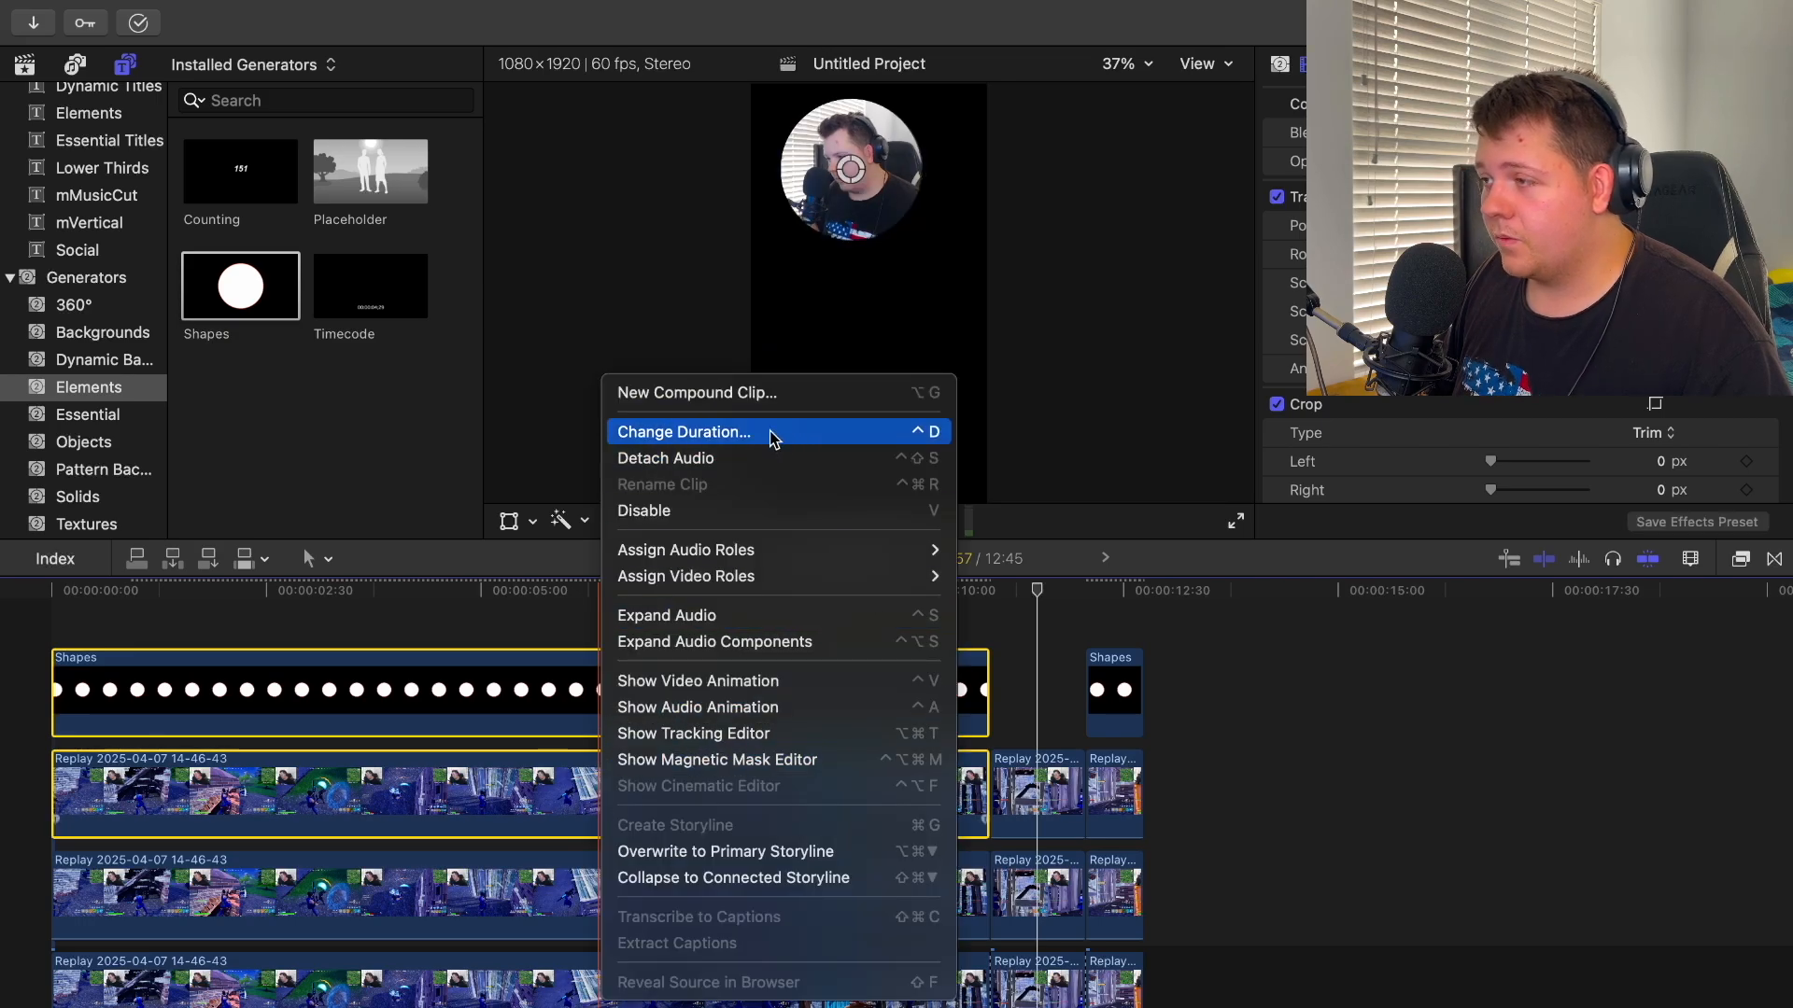
left_click(762, 396)
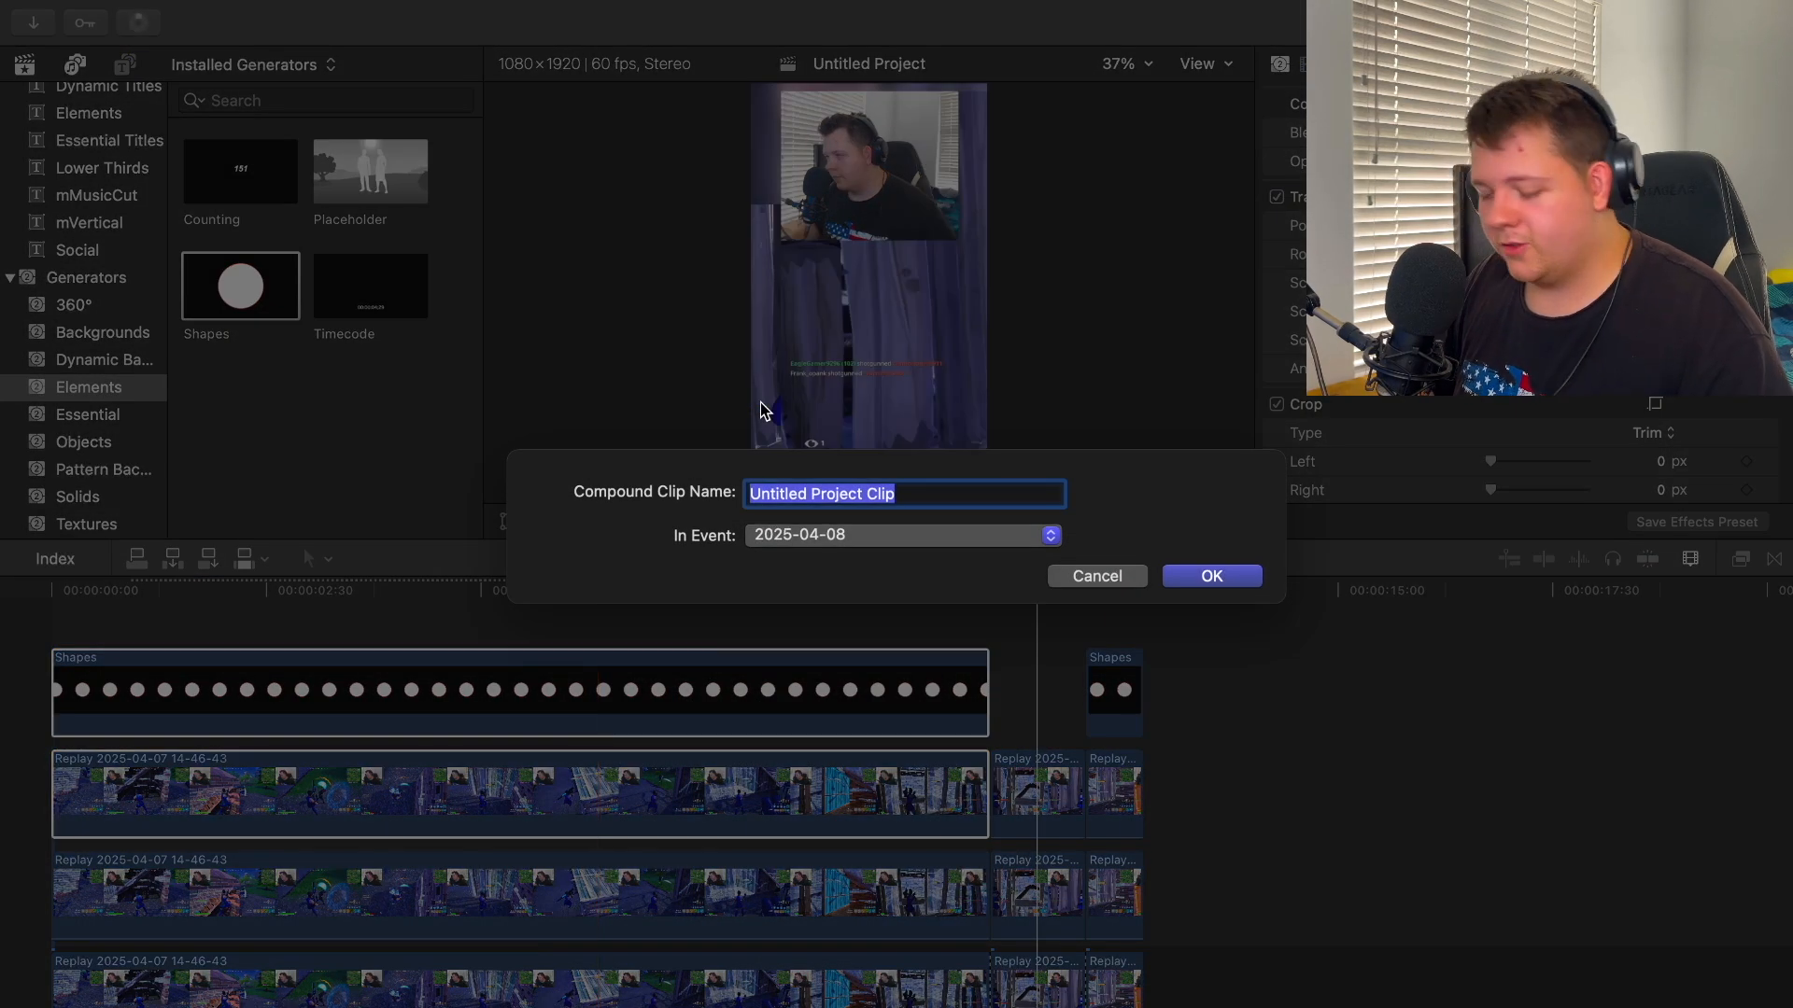
type("We")
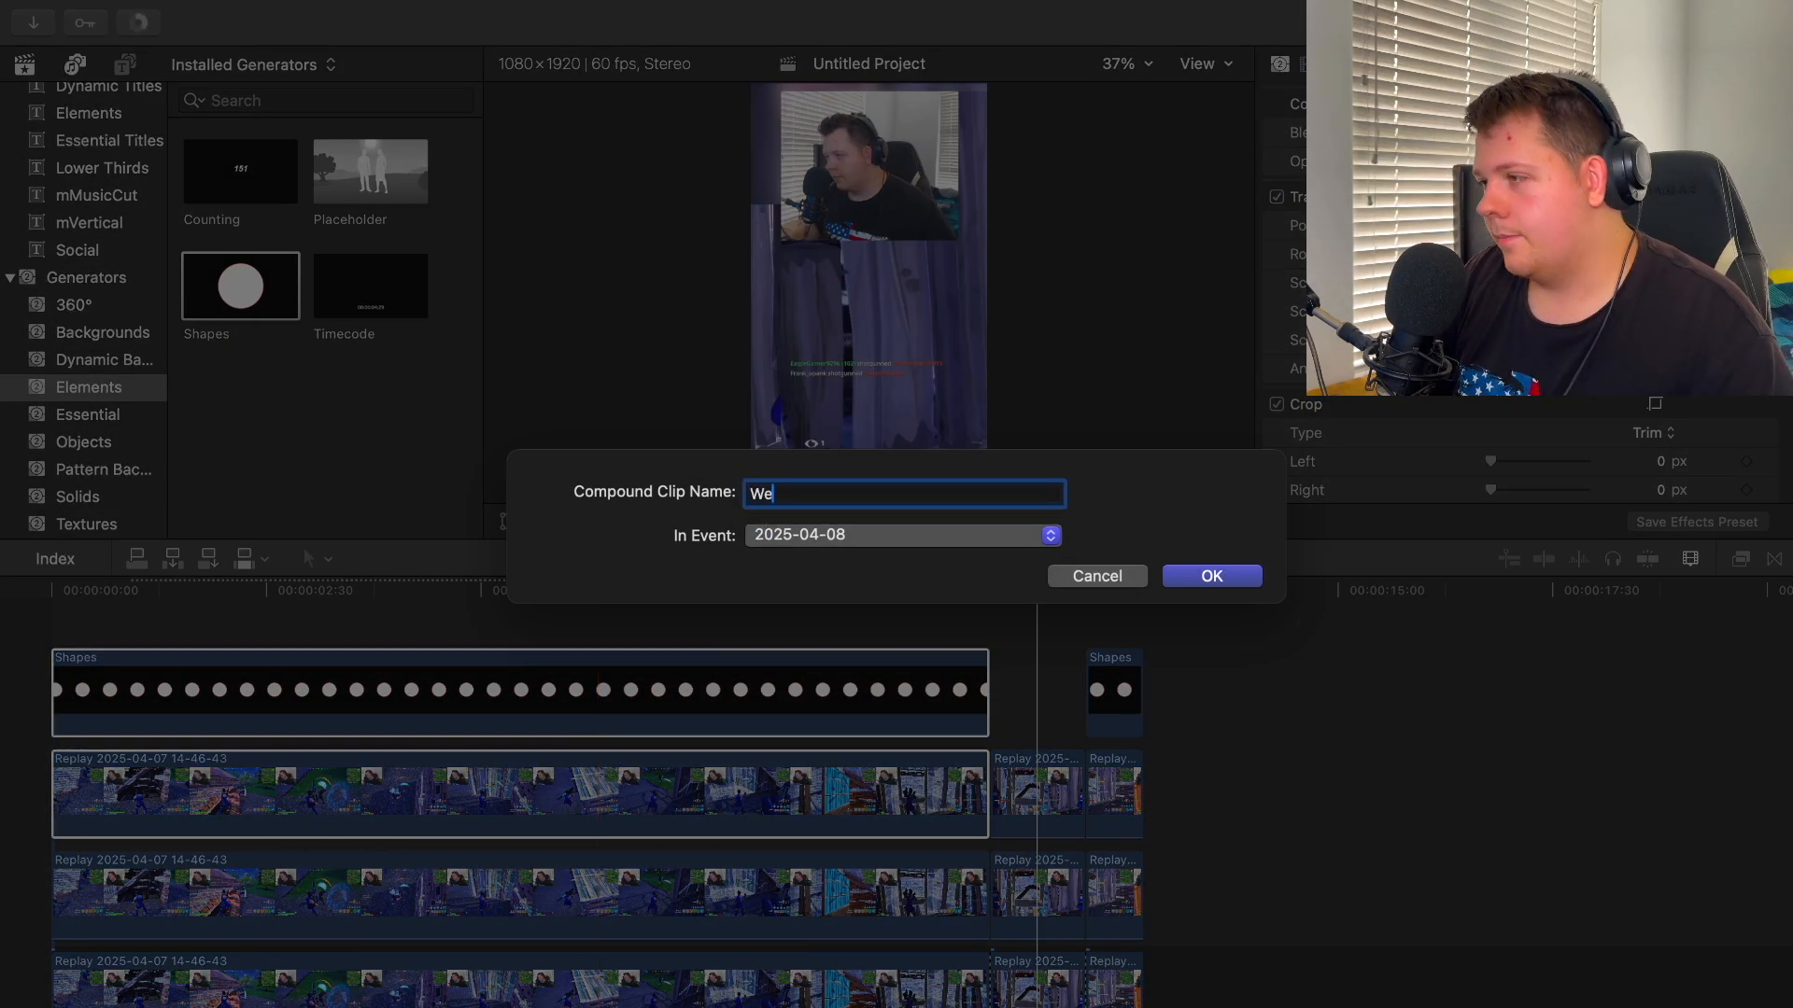
type("bcam")
key("Return")
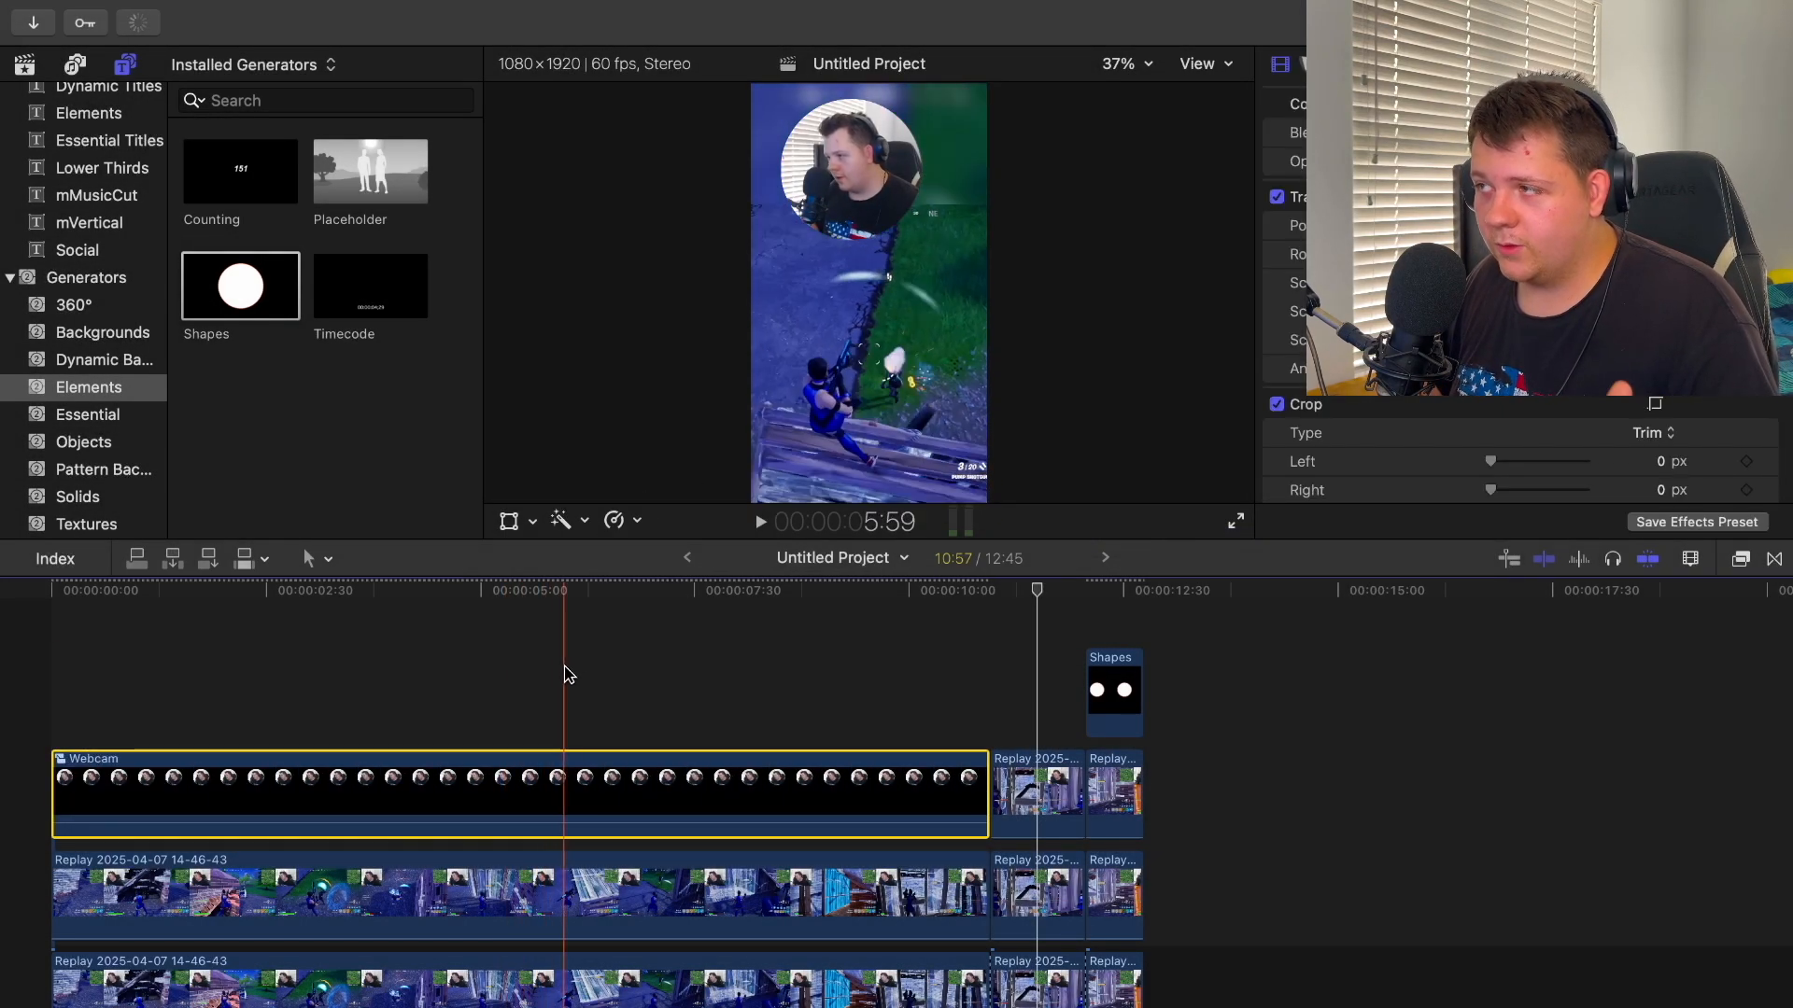
Scale the Webcam compound clip to about 109% and move it to about X 63.3 px, Y -8.3 px
left_click(559, 719)
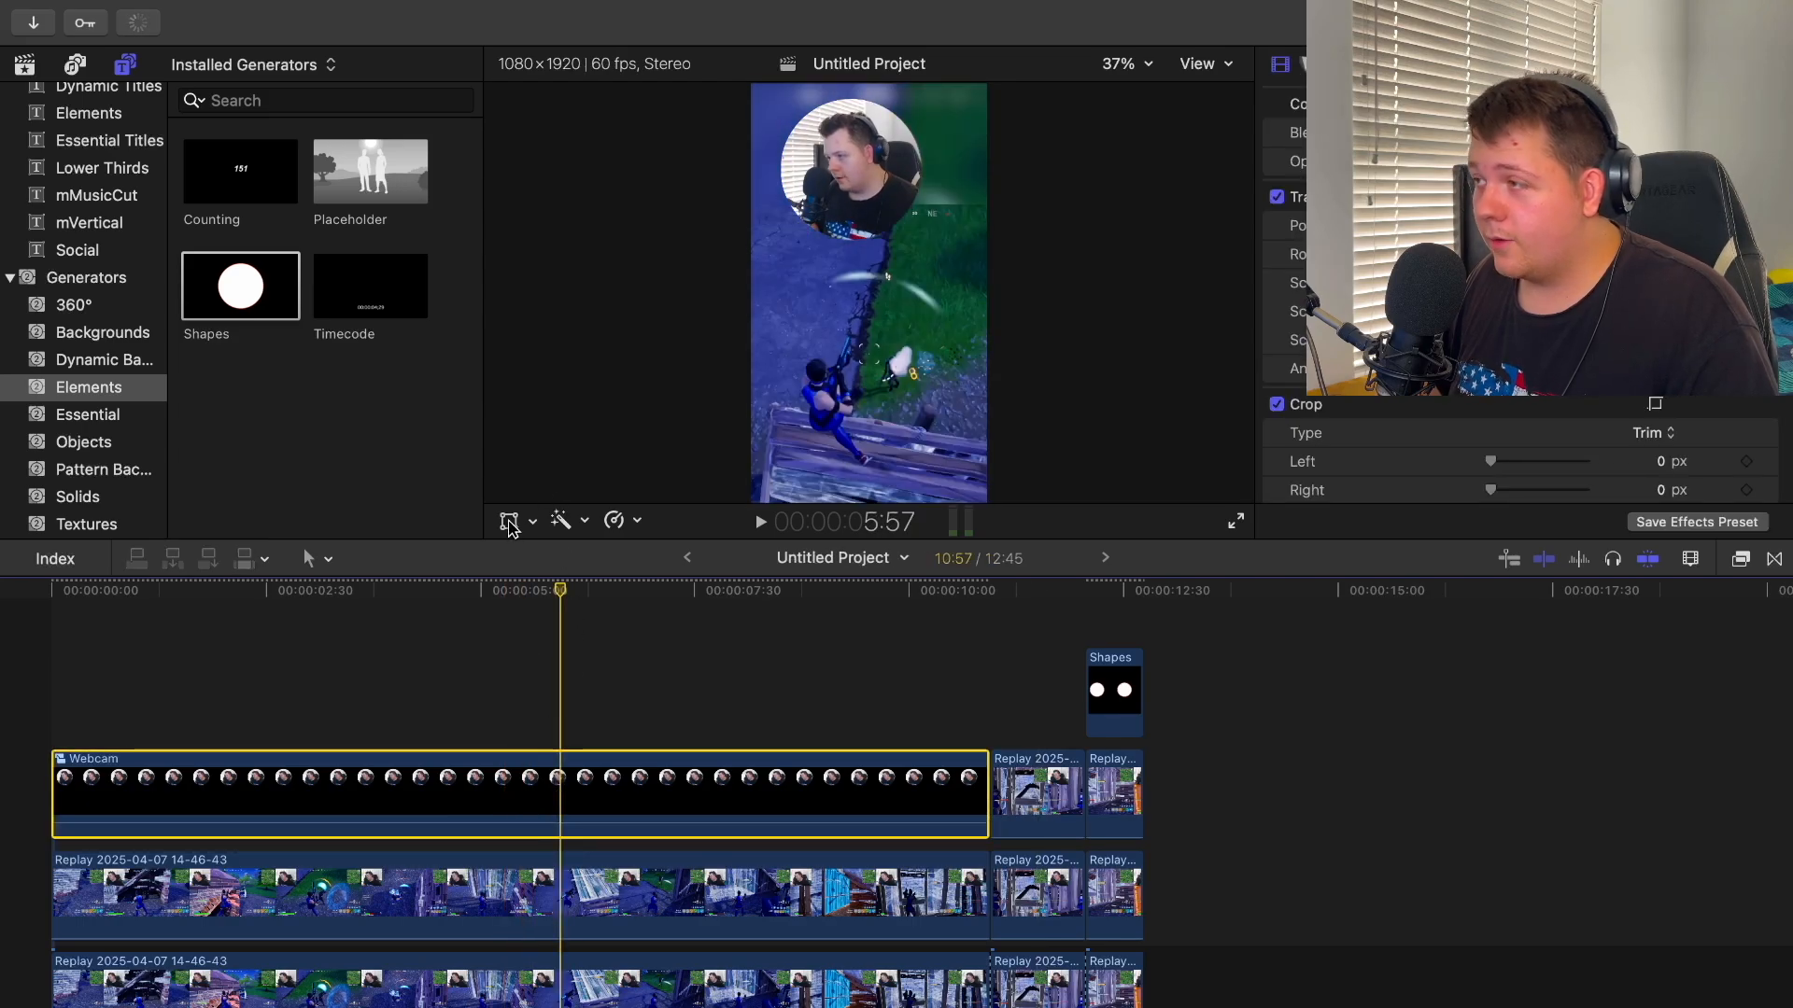
left_click(509, 521)
left_click_drag(749, 495, 740, 492)
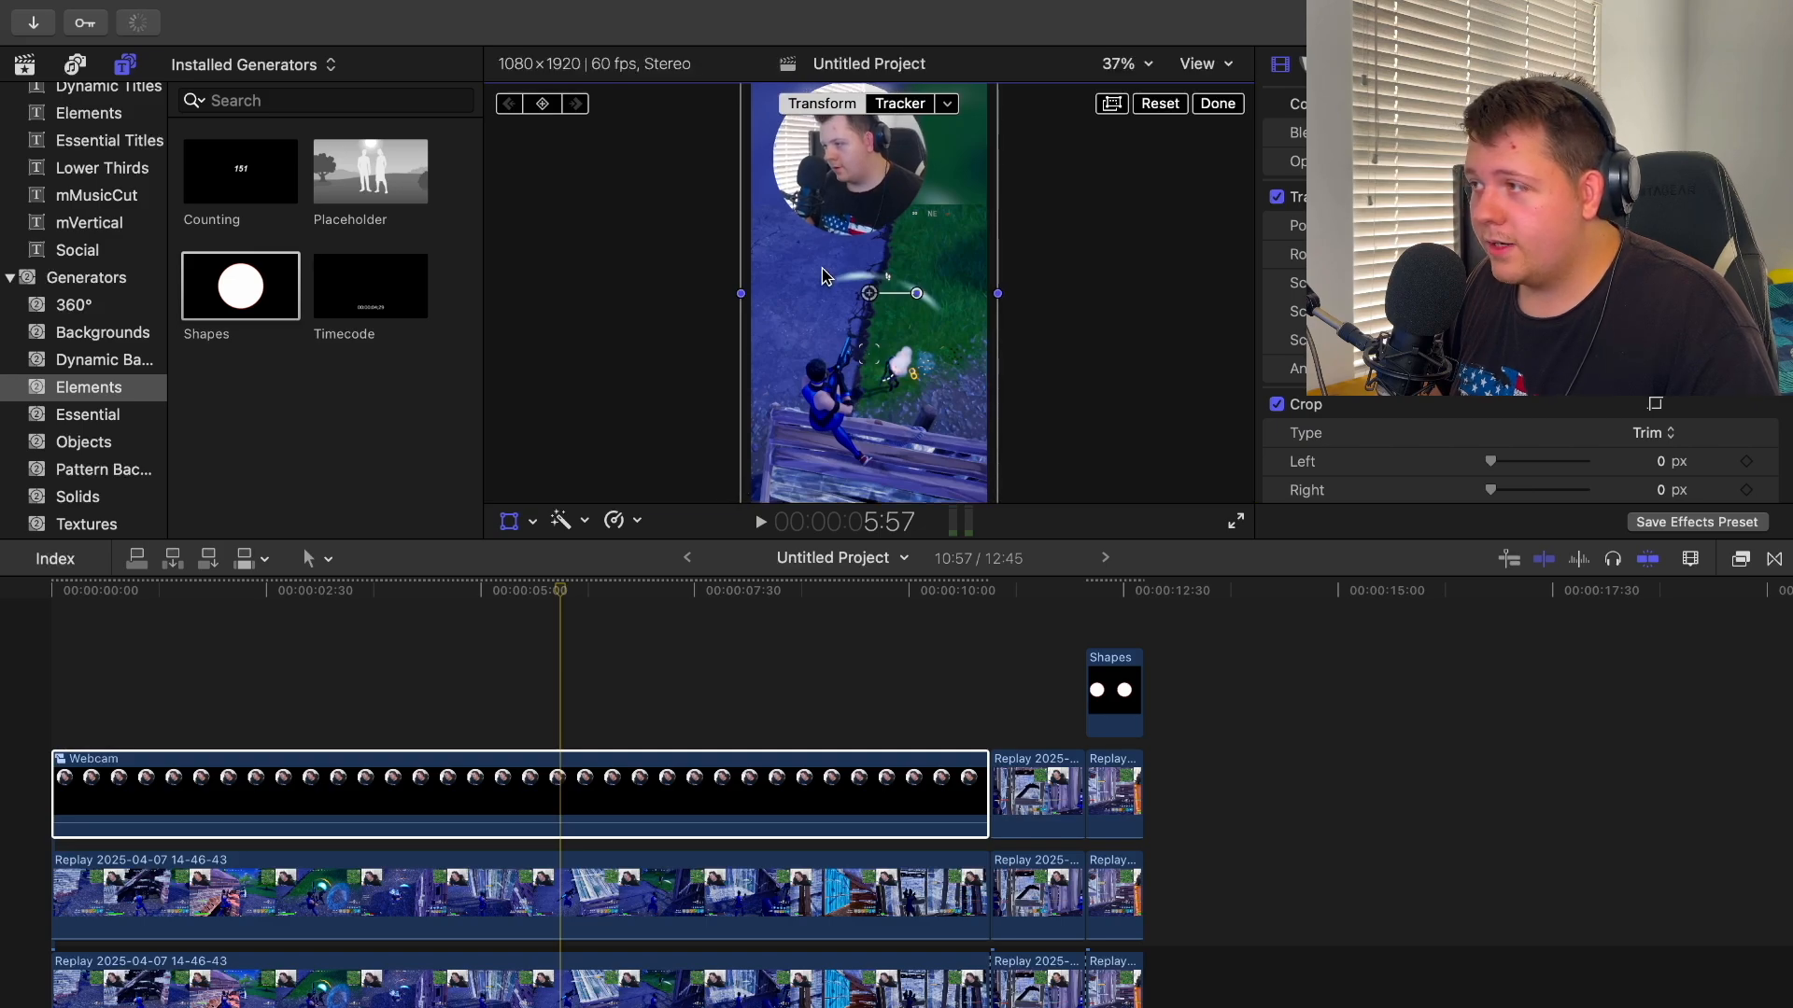
mouse_move(838, 260)
left_mouse_down()
mouse_move(875, 263)
mouse_move(856, 262)
left_mouse_up()
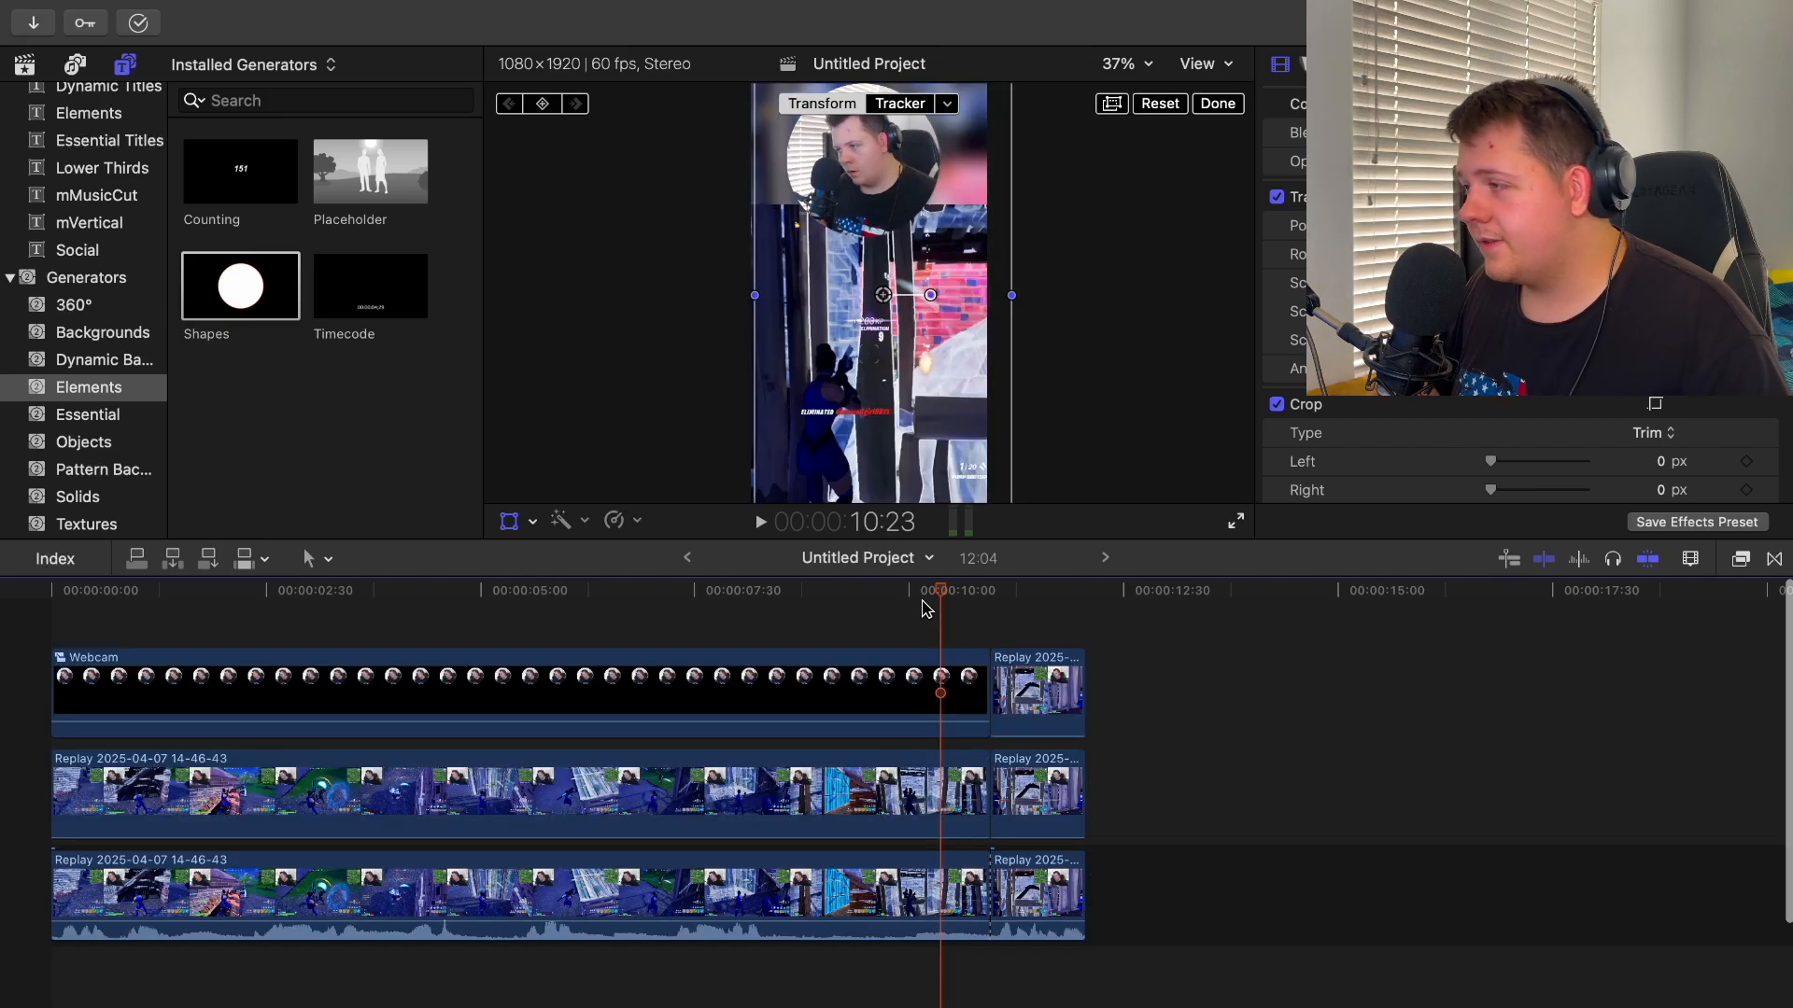
Trim the short top replay clip after the Webcam clip to its webcam picture, cropping 686.6 px off the bottom and the excess on the right
left_click(989, 598)
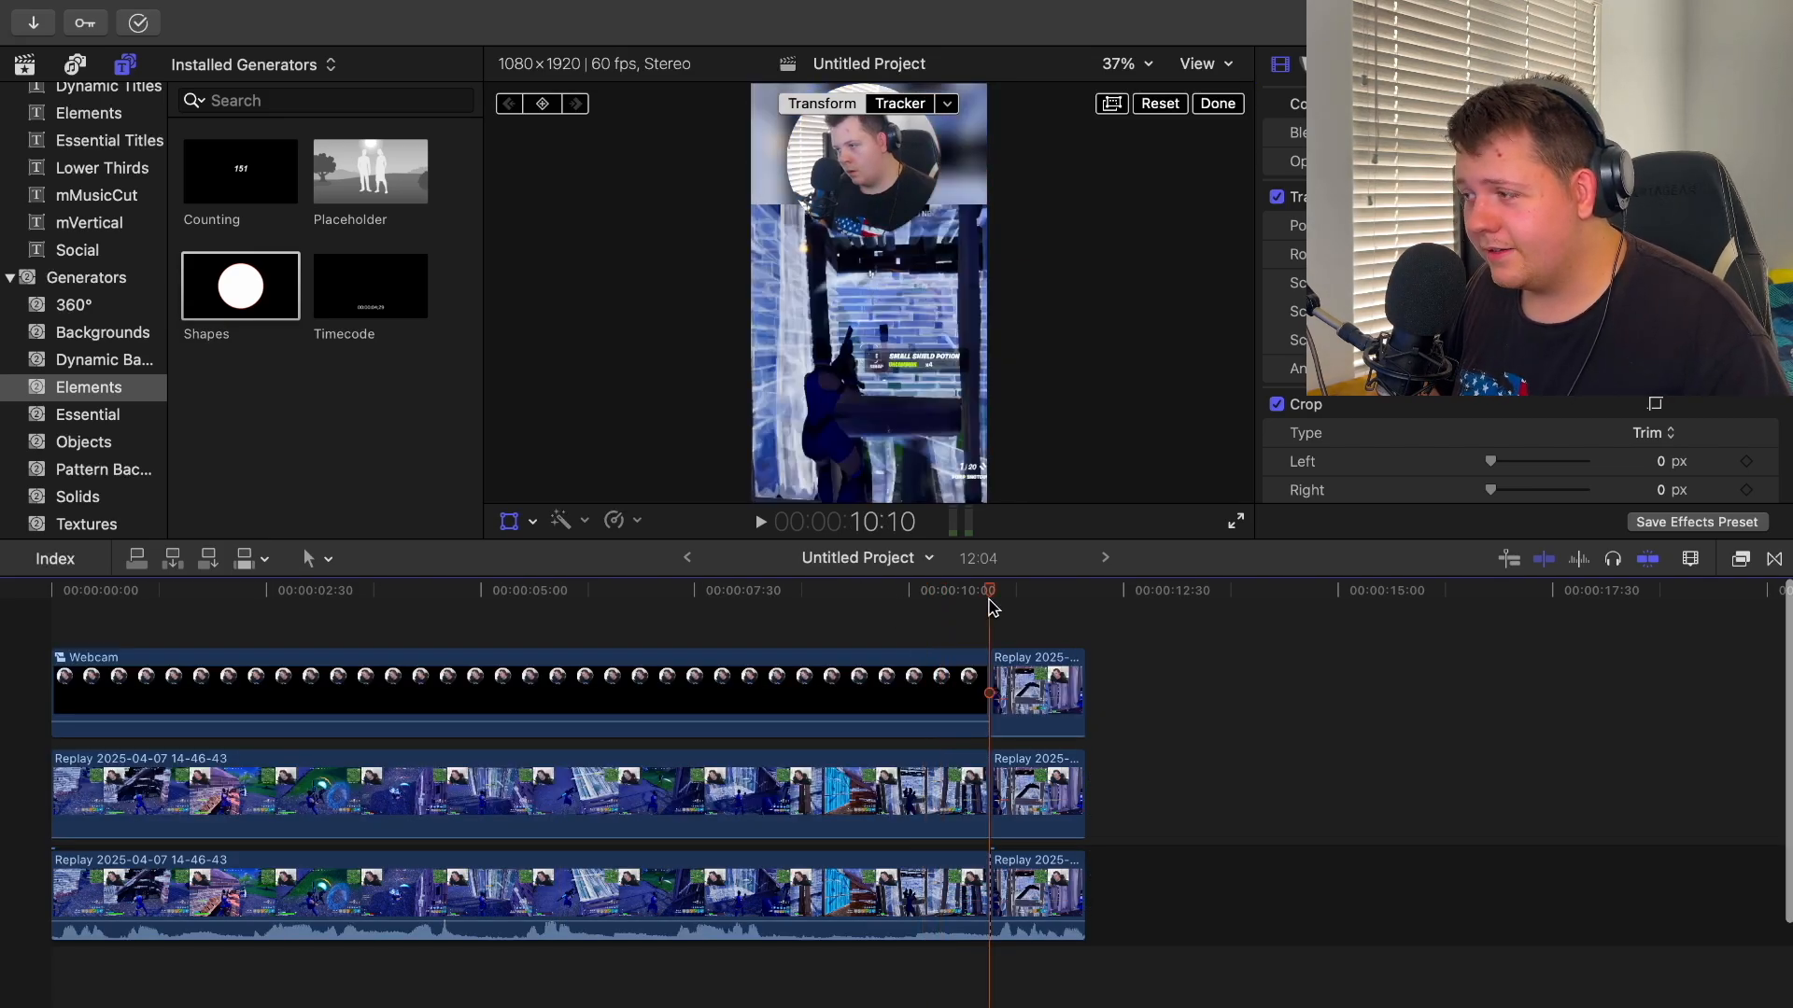
left_click(1008, 667)
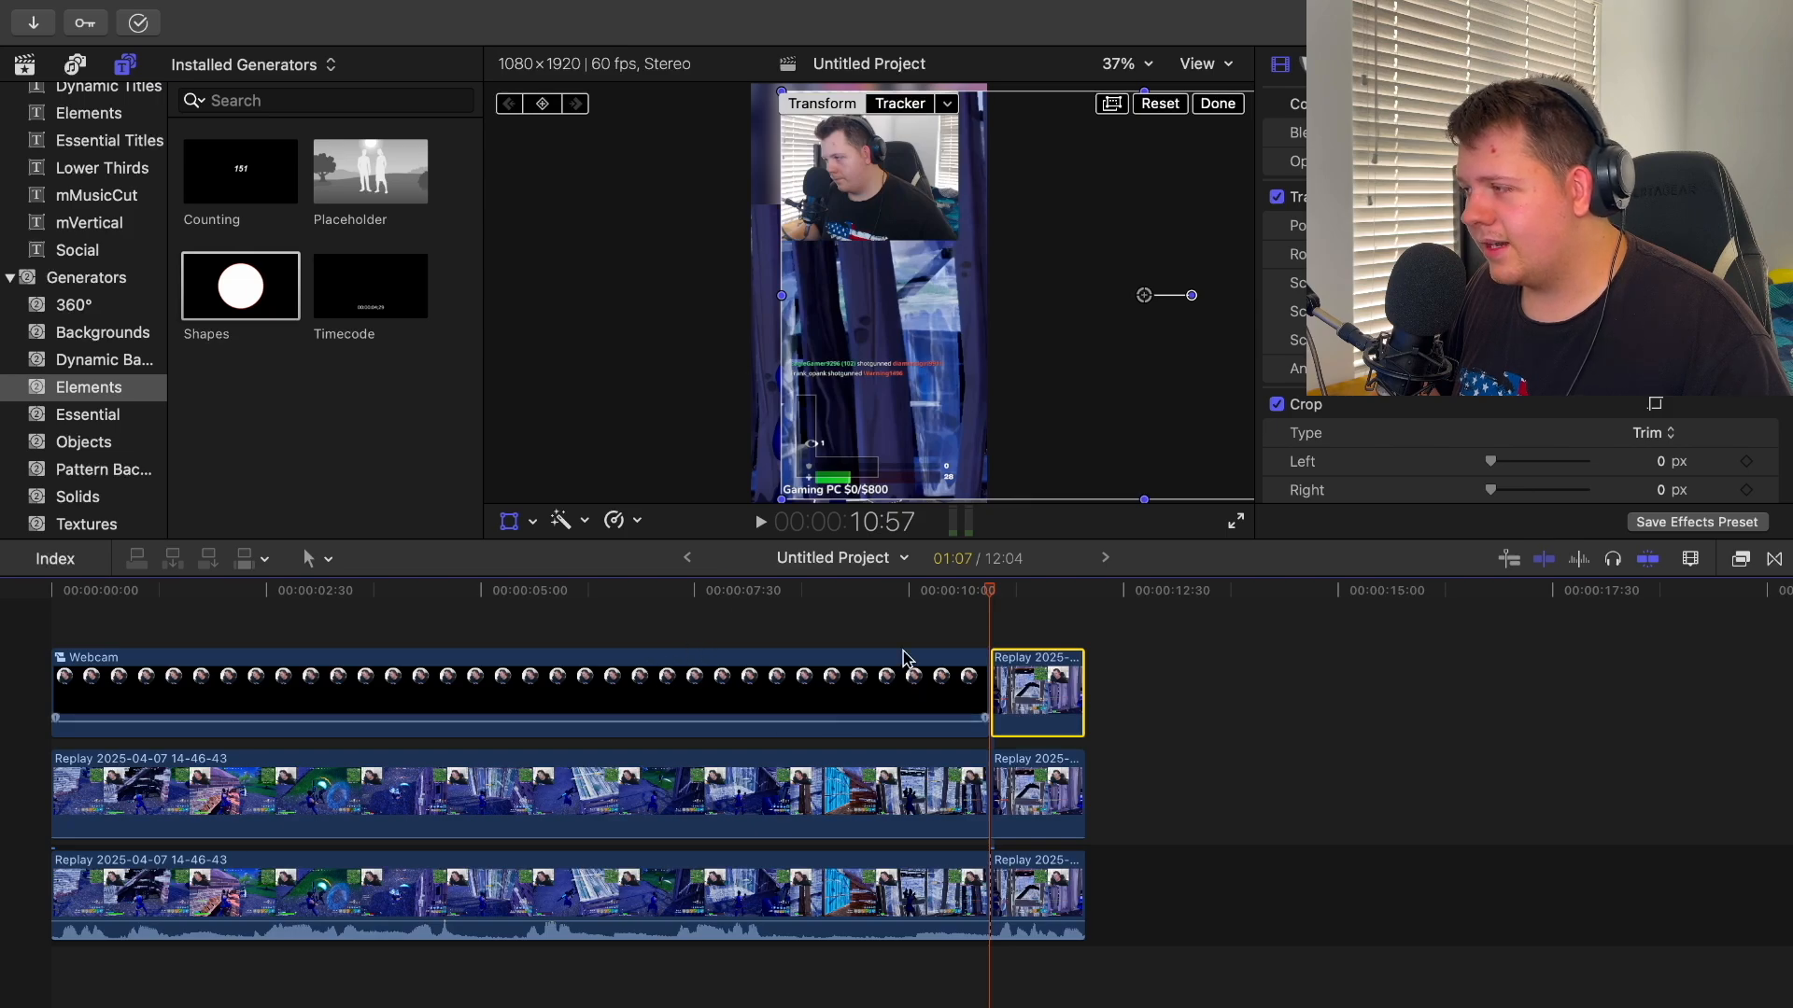
left_click(533, 521)
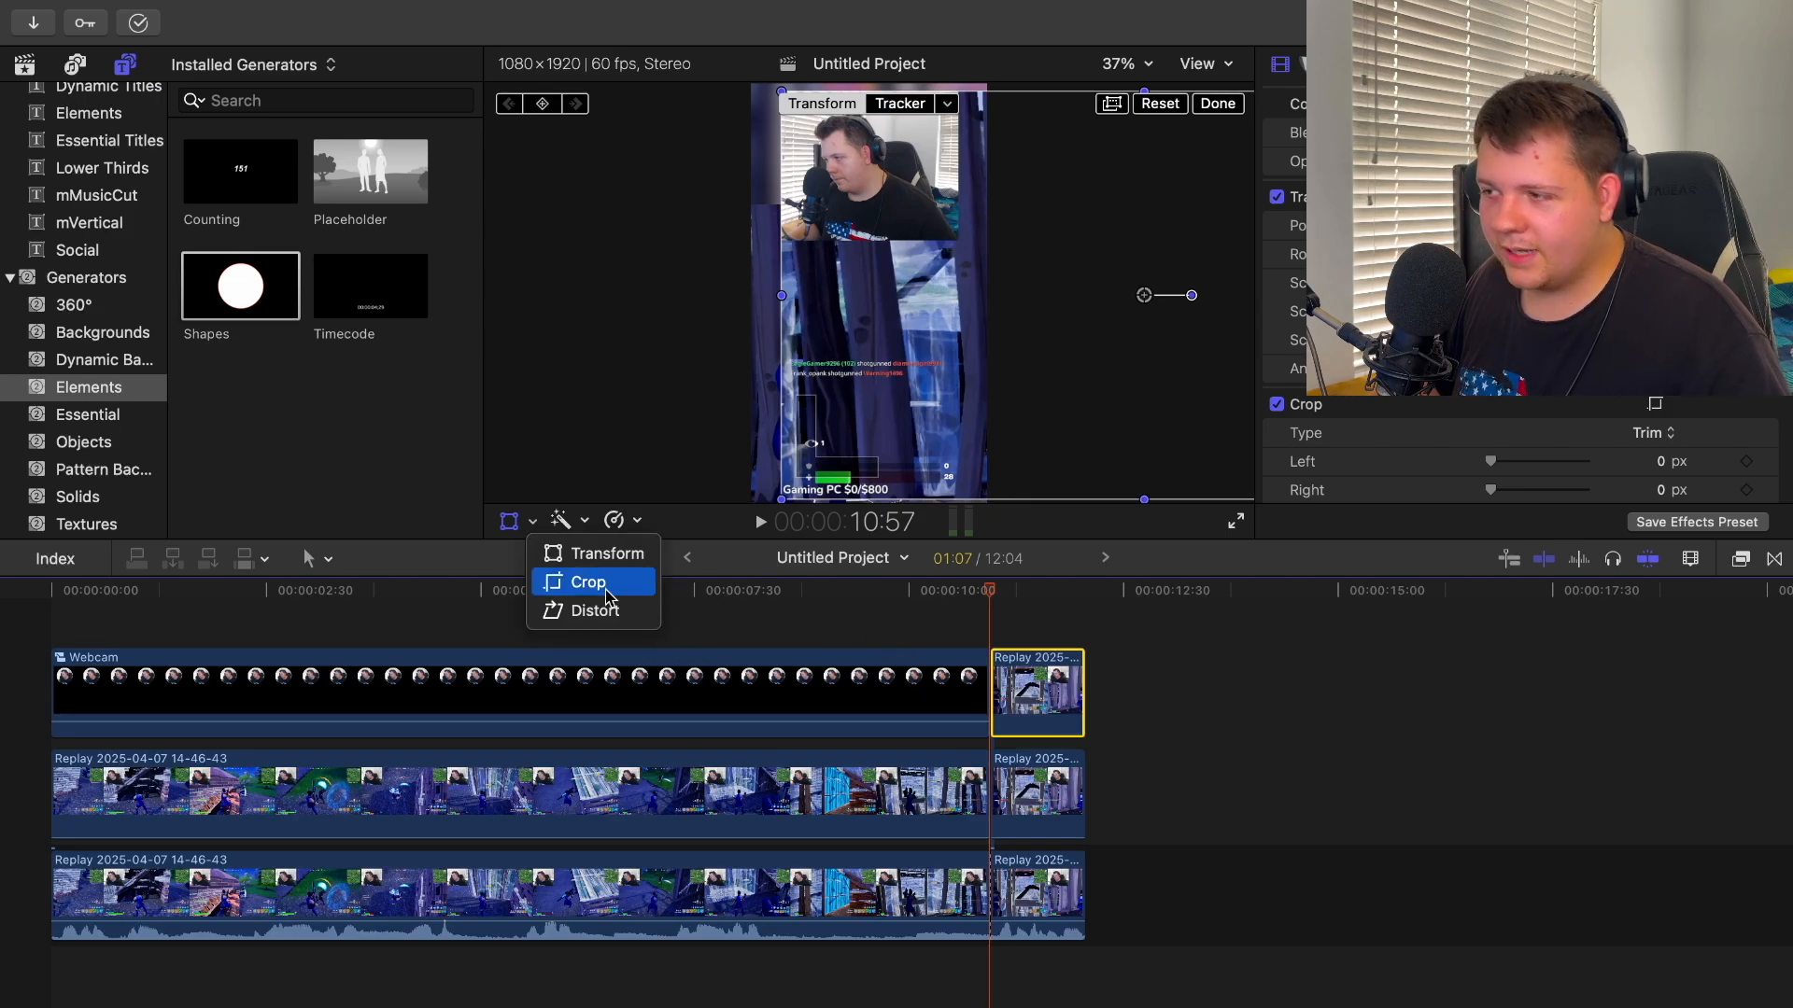
left_click(575, 580)
left_click_drag(1165, 497, 1144, 240)
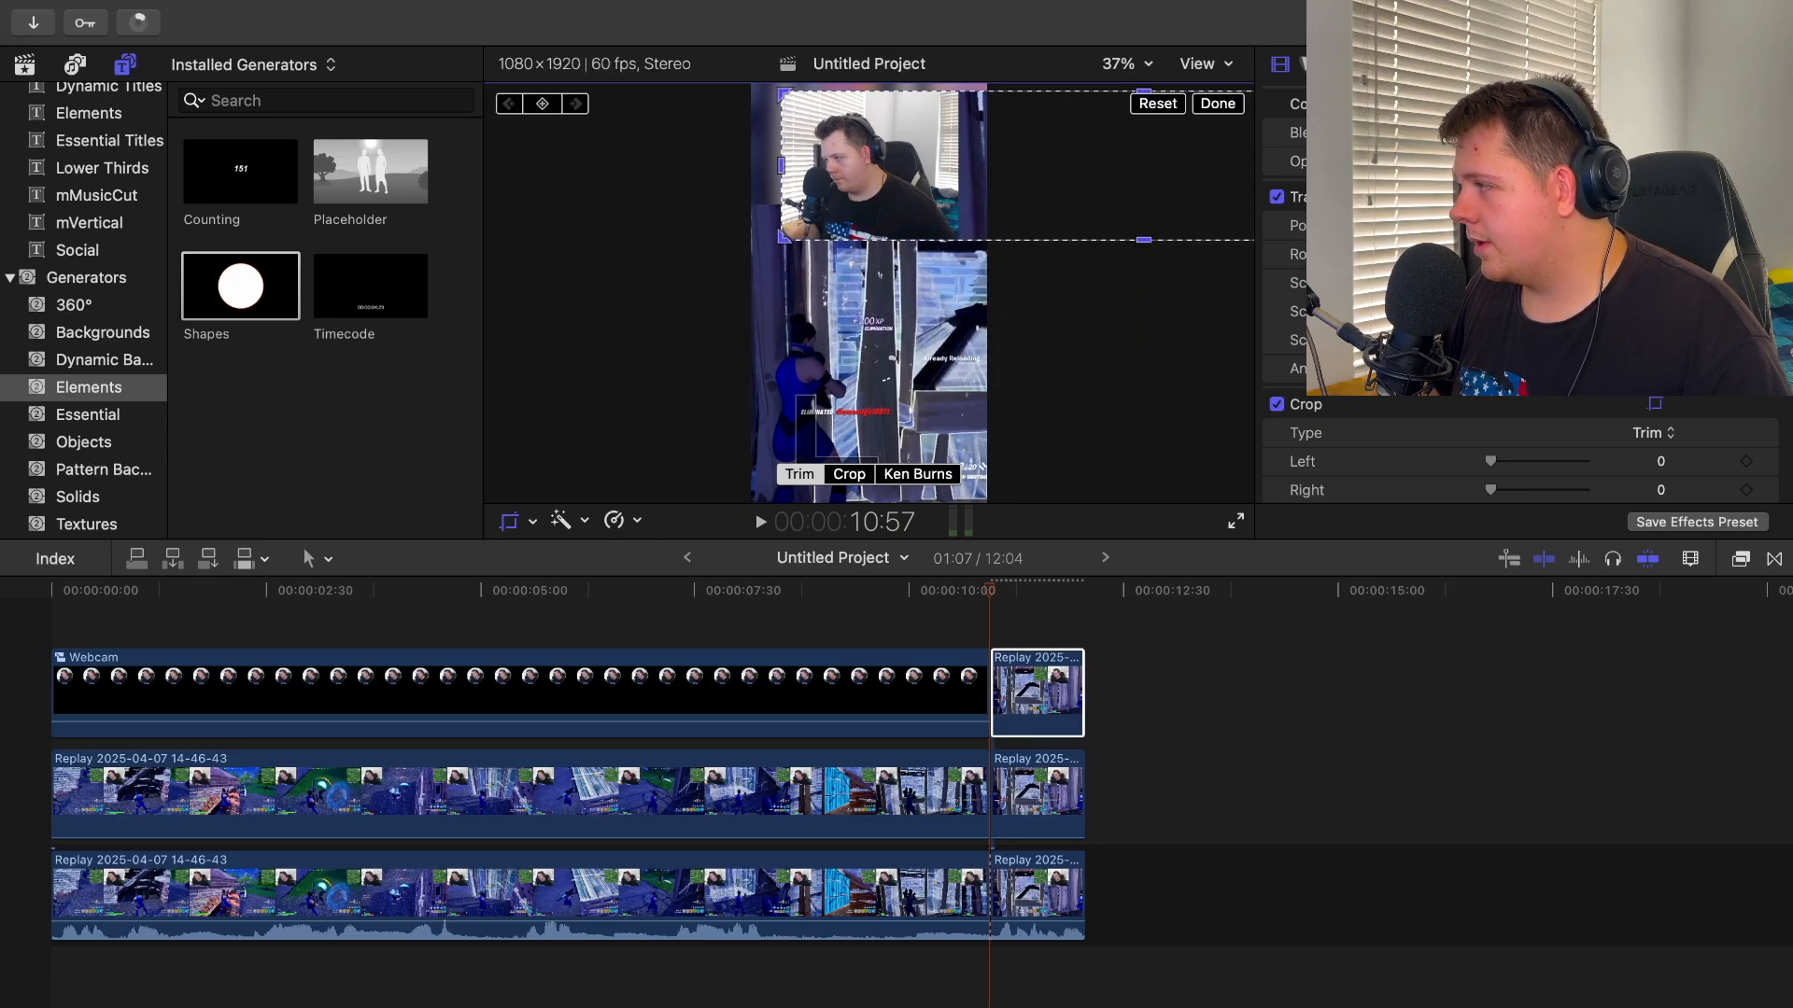
scroll(1522, 448, "down", 3)
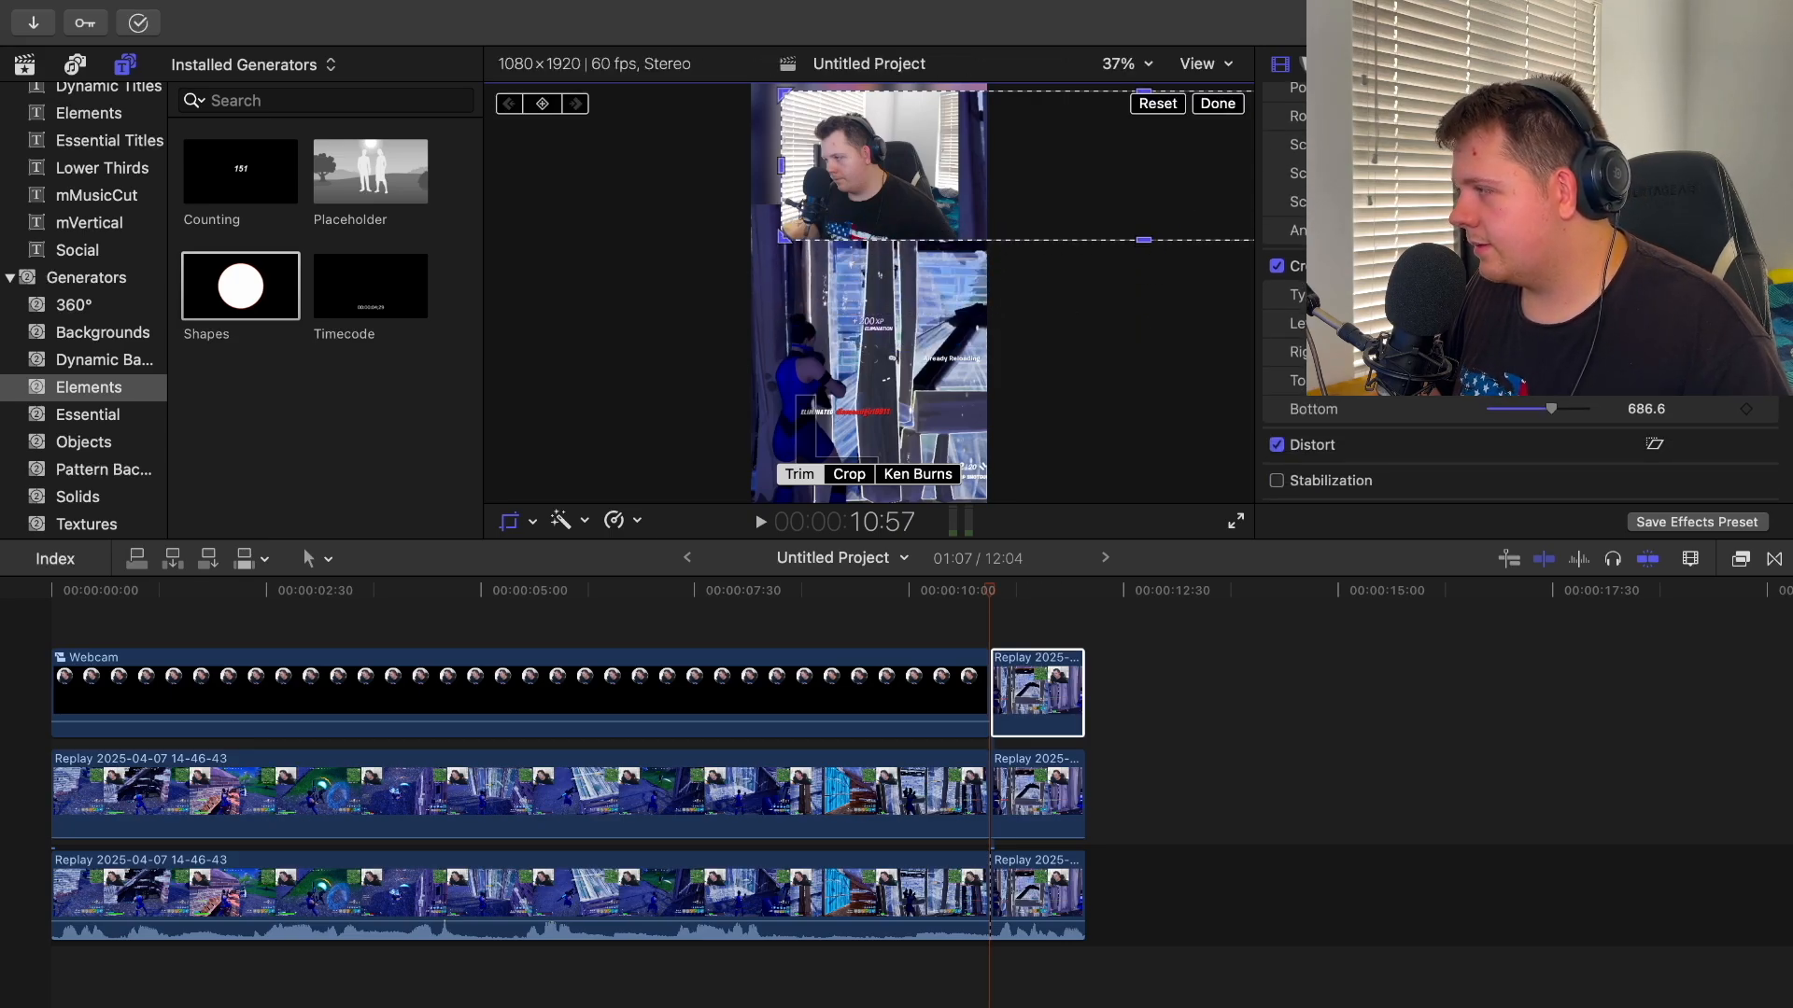
left_click_drag(1253, 165, 943, 165)
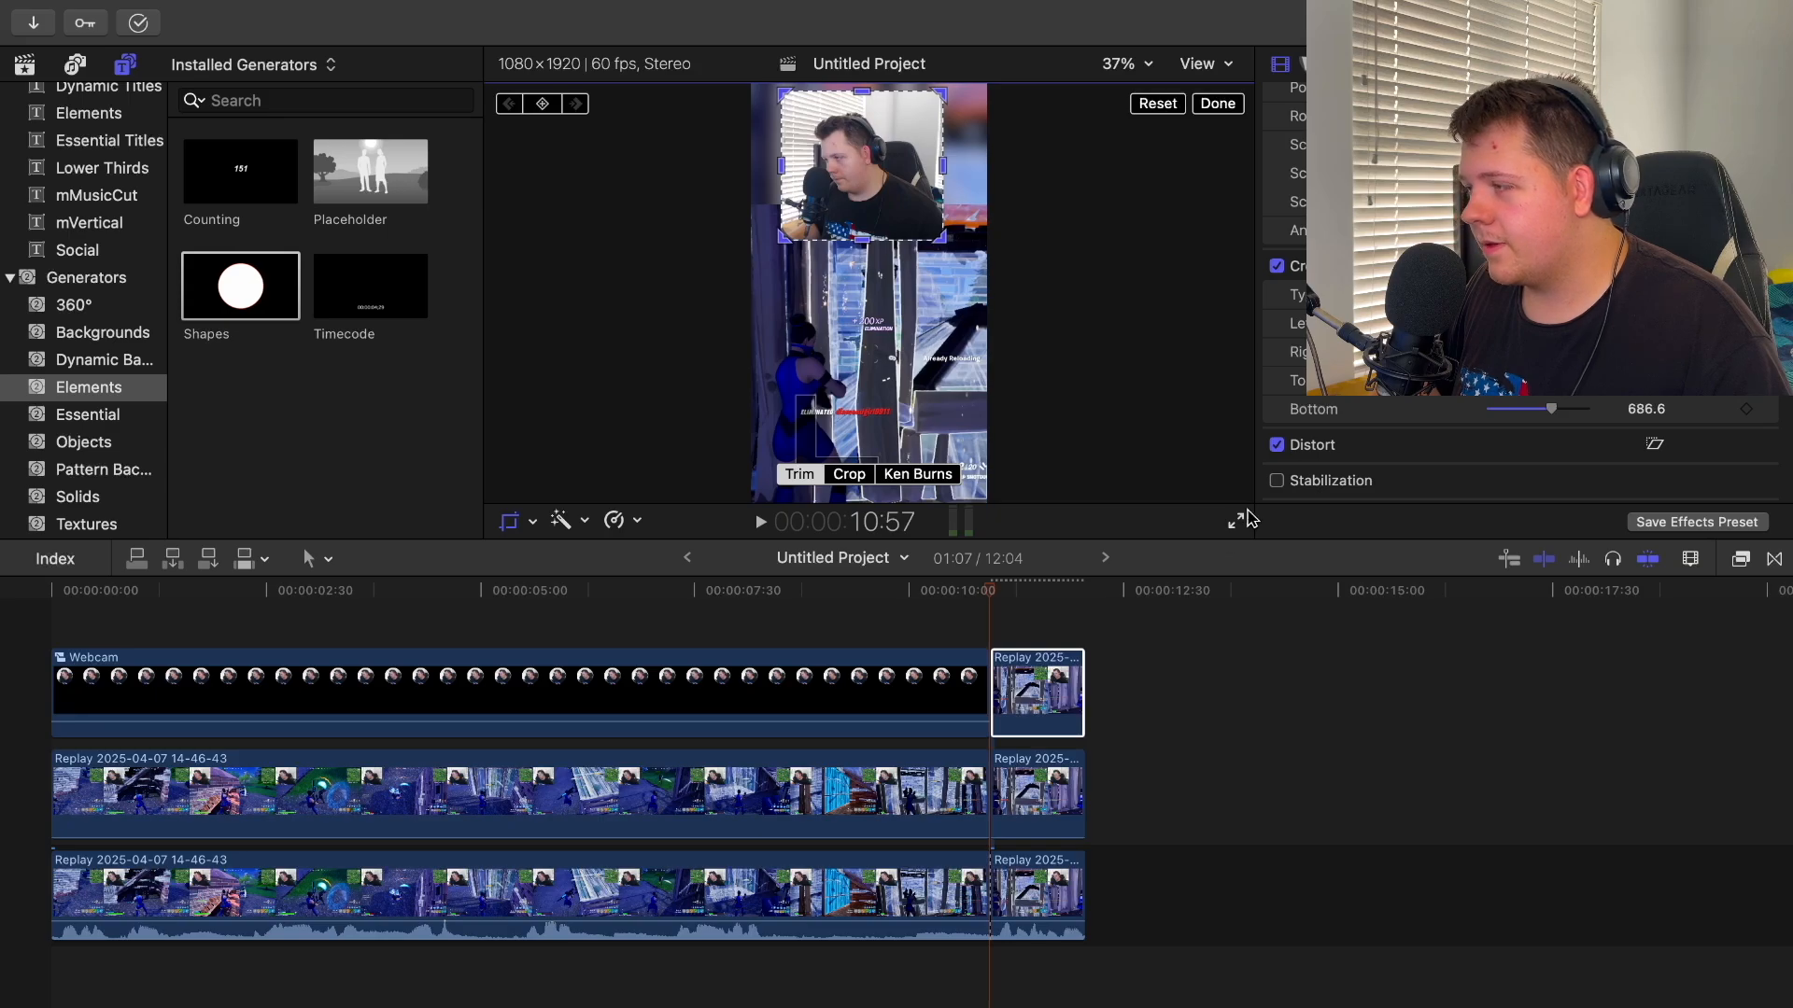
Turn the trimmed short top replay clip into a compound clip named Zoom
right_click(1071, 680)
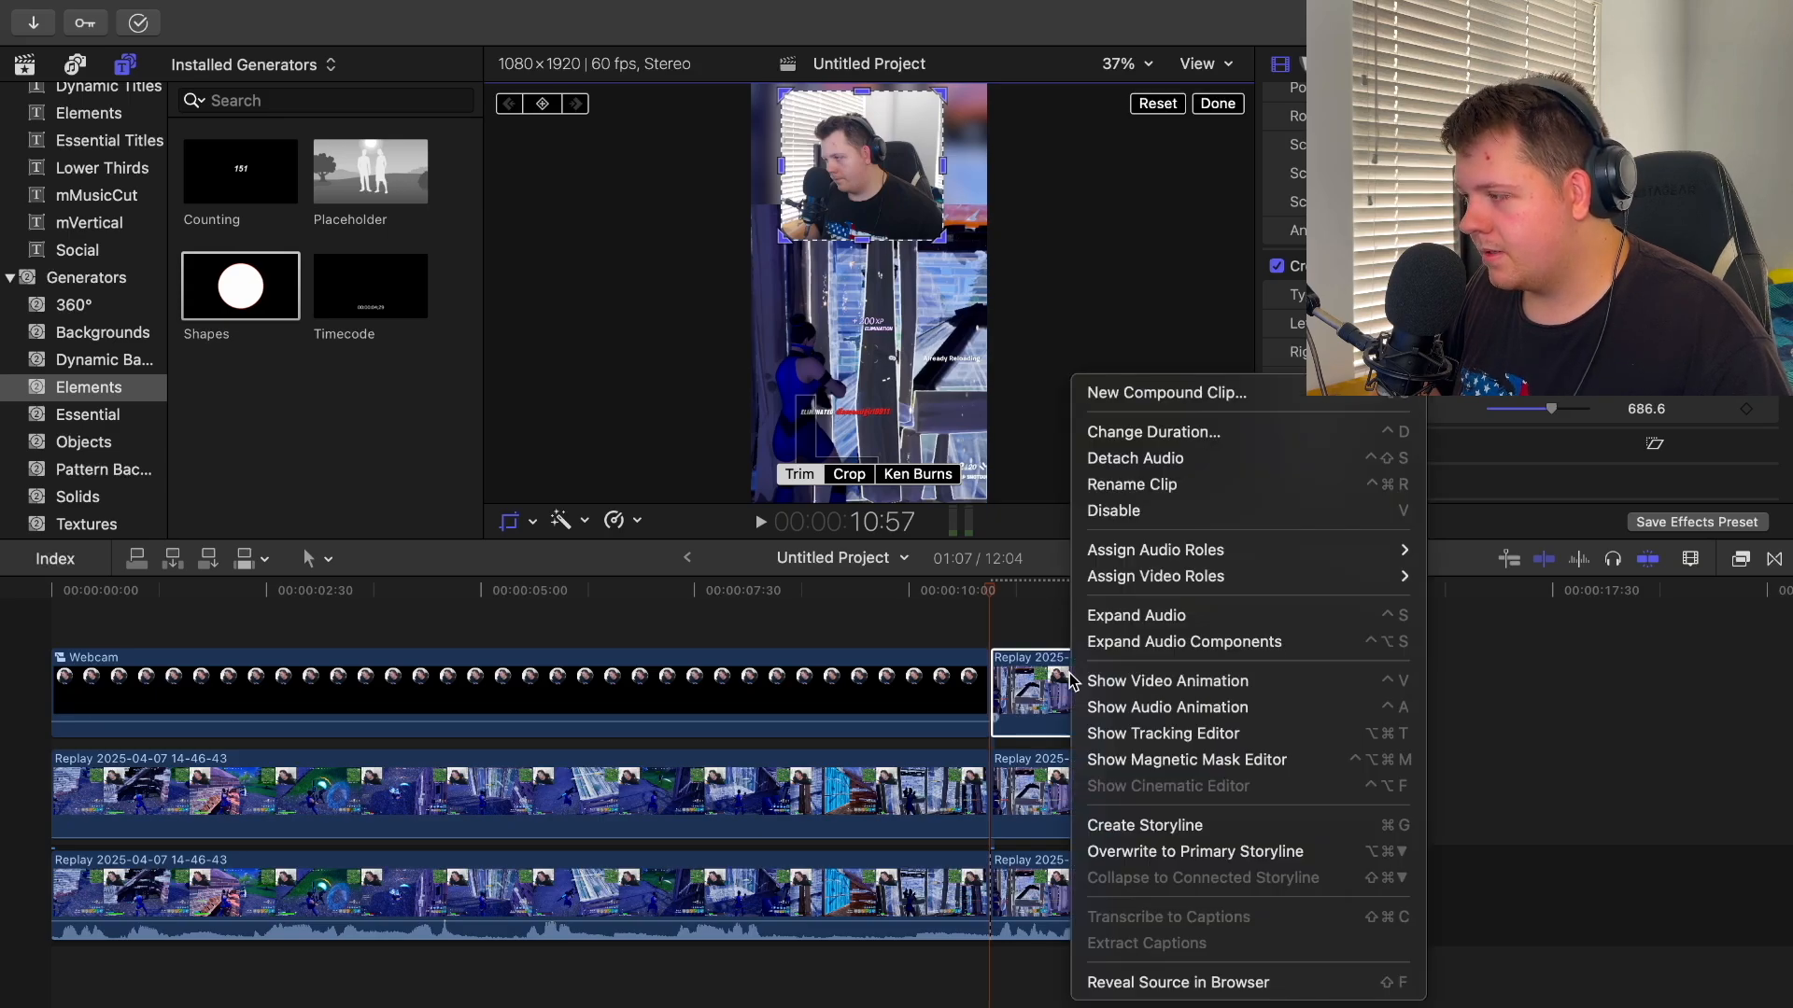
left_click(1185, 394)
key("Caps_Lock")
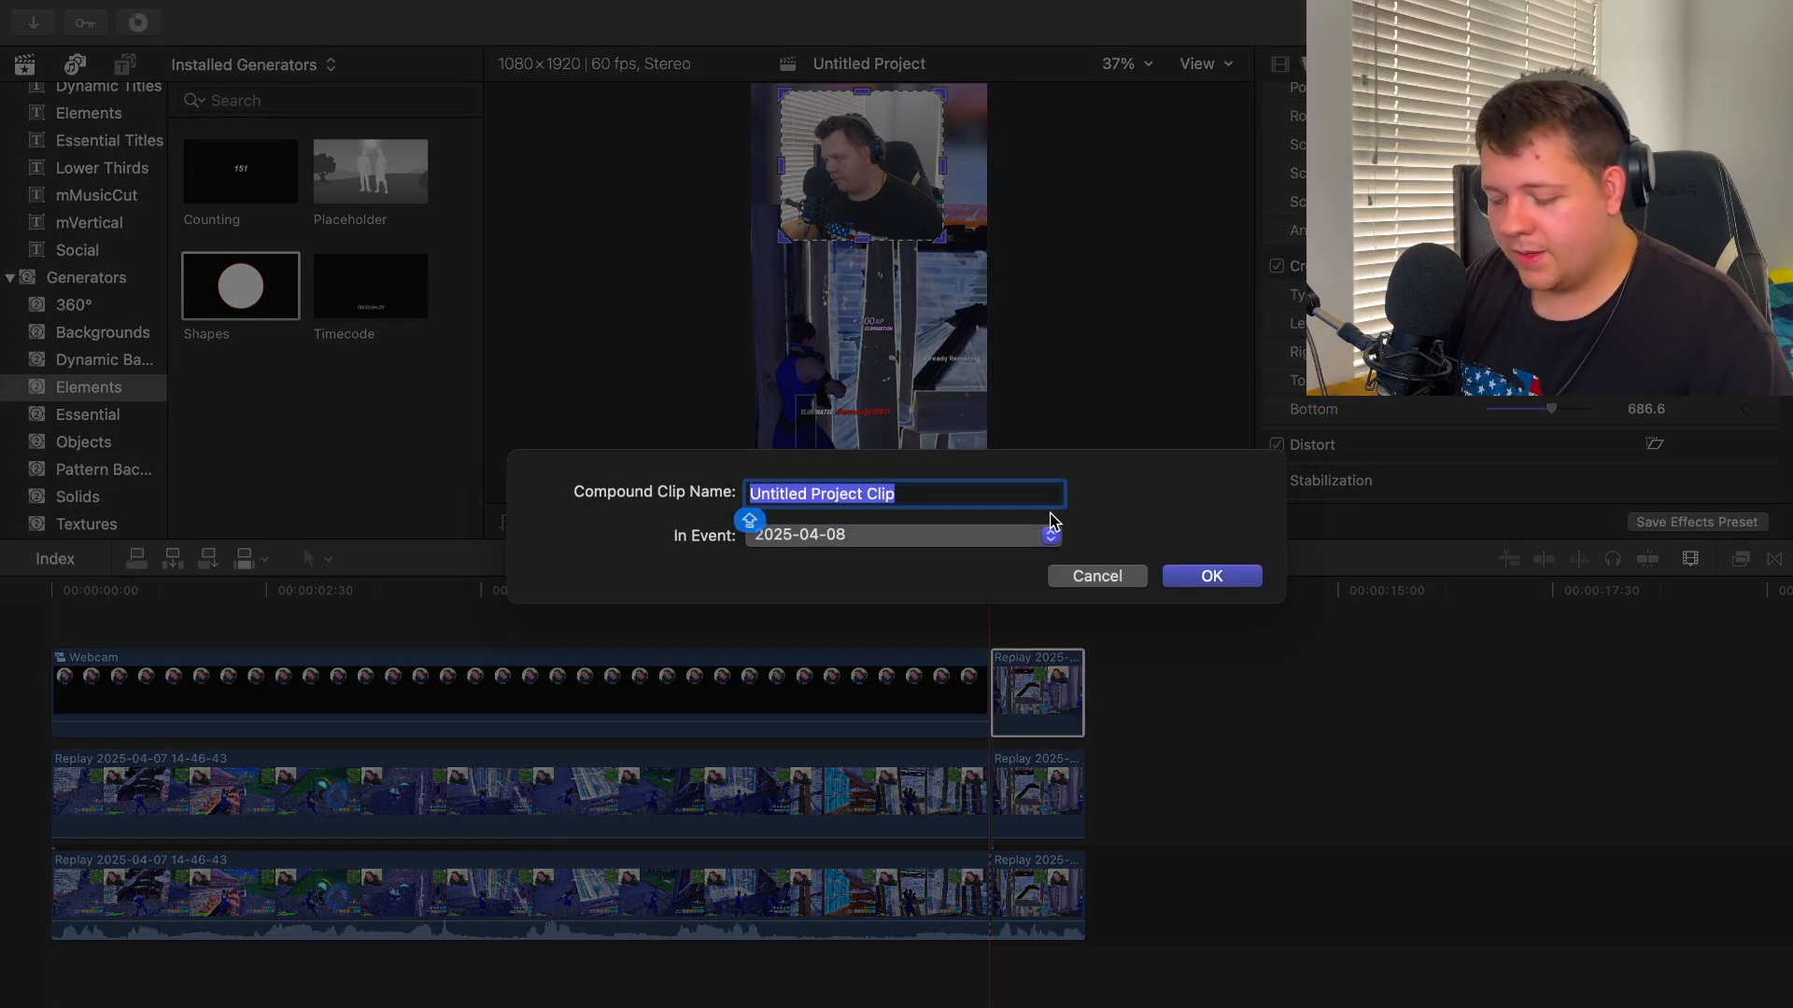
type("Zoom")
key("Return")
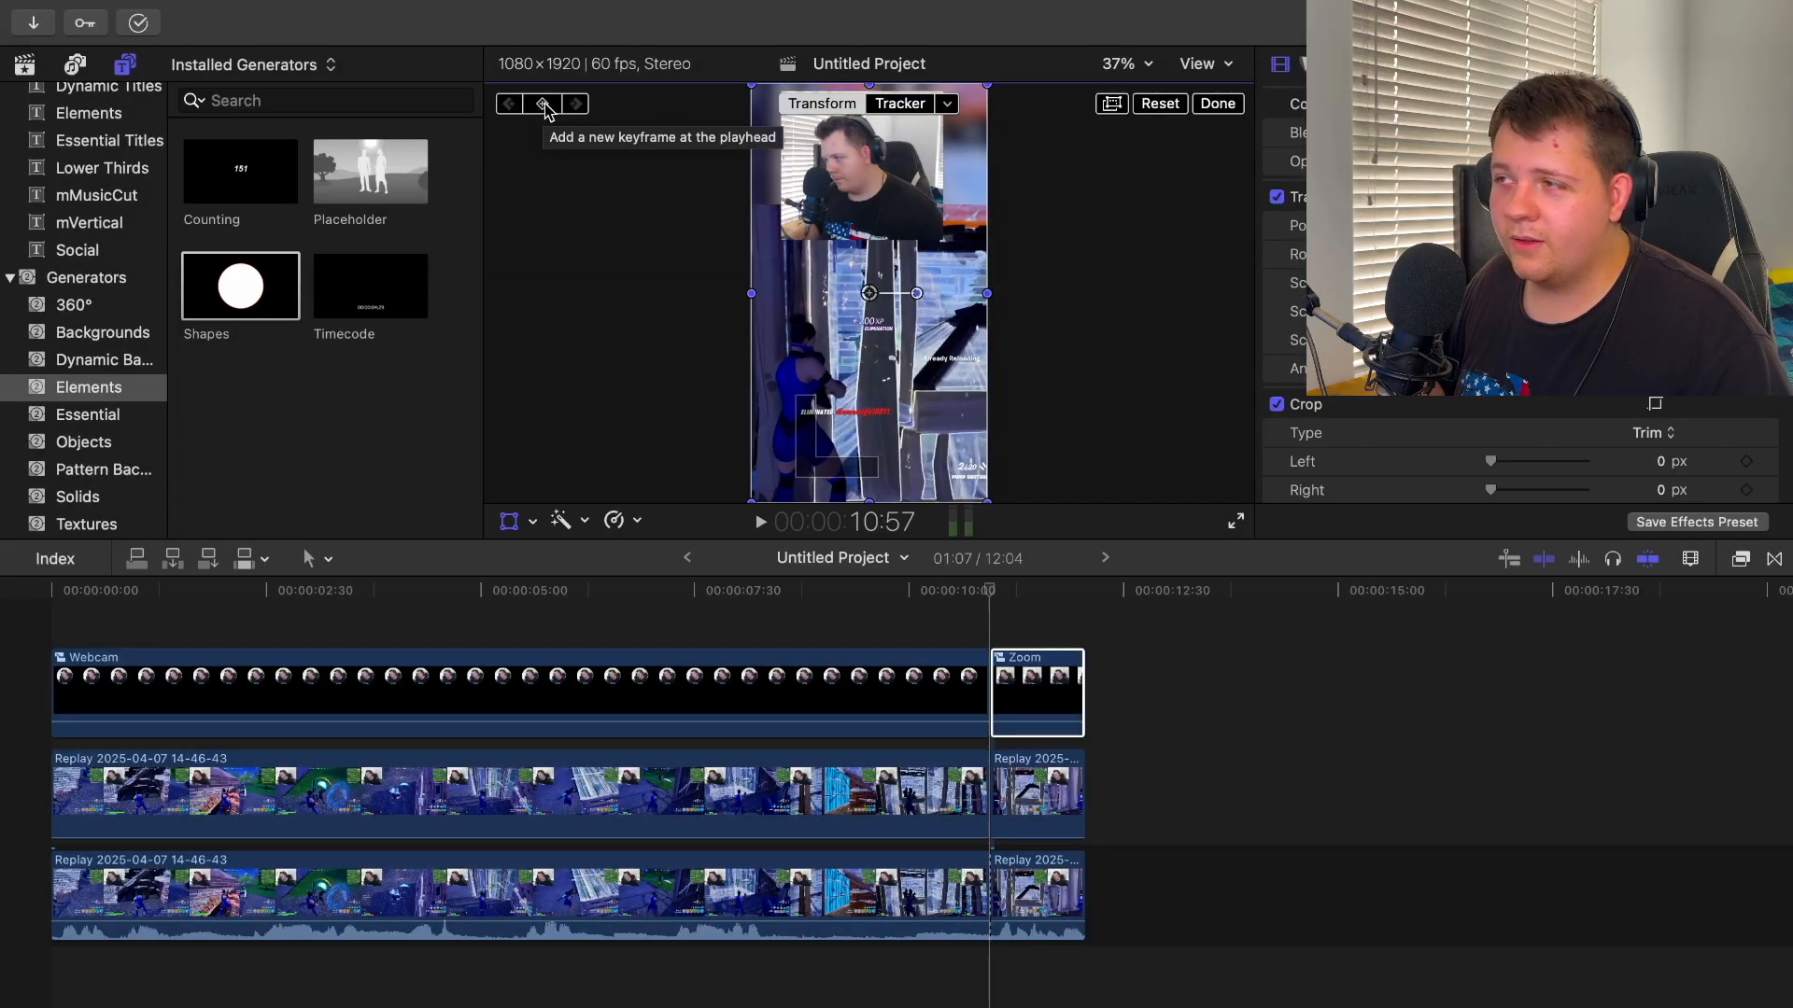
Keyframe the Zoom clip at its start, enlarge it to fill the frame with the face at 11:08, and play the project
left_click(543, 104)
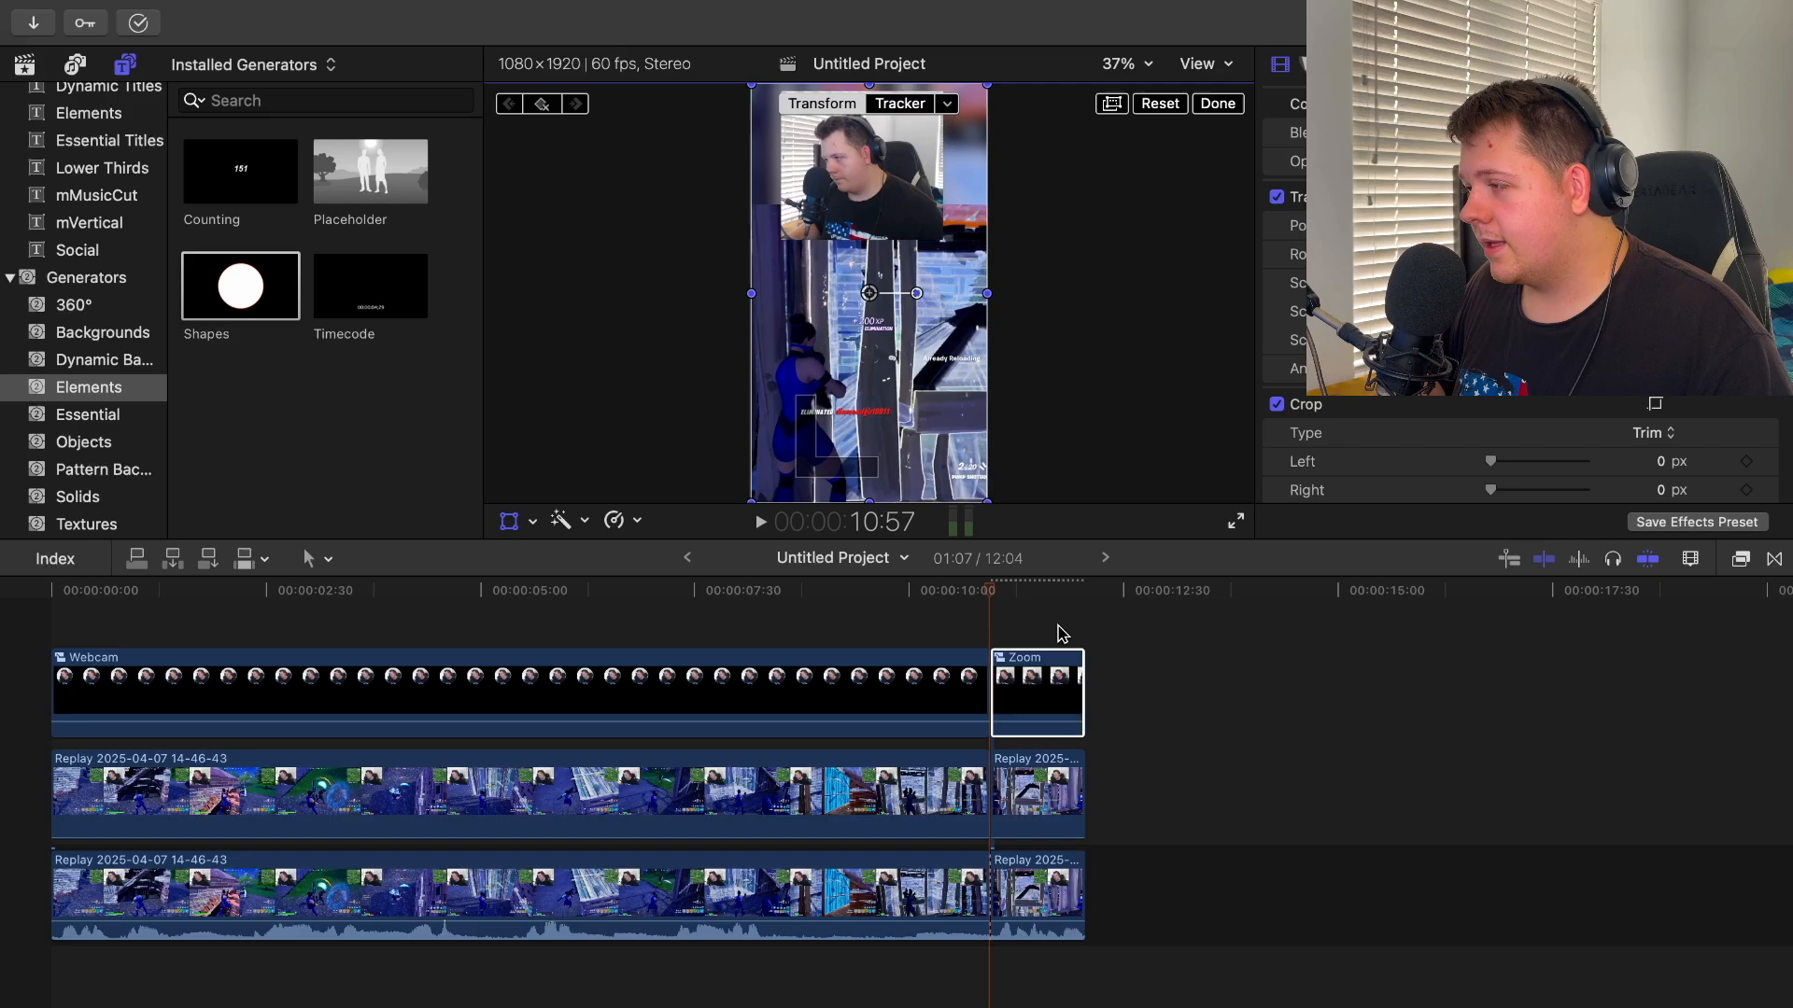
left_click_drag(995, 598, 1007, 597)
left_click_drag(751, 503, 466, 712)
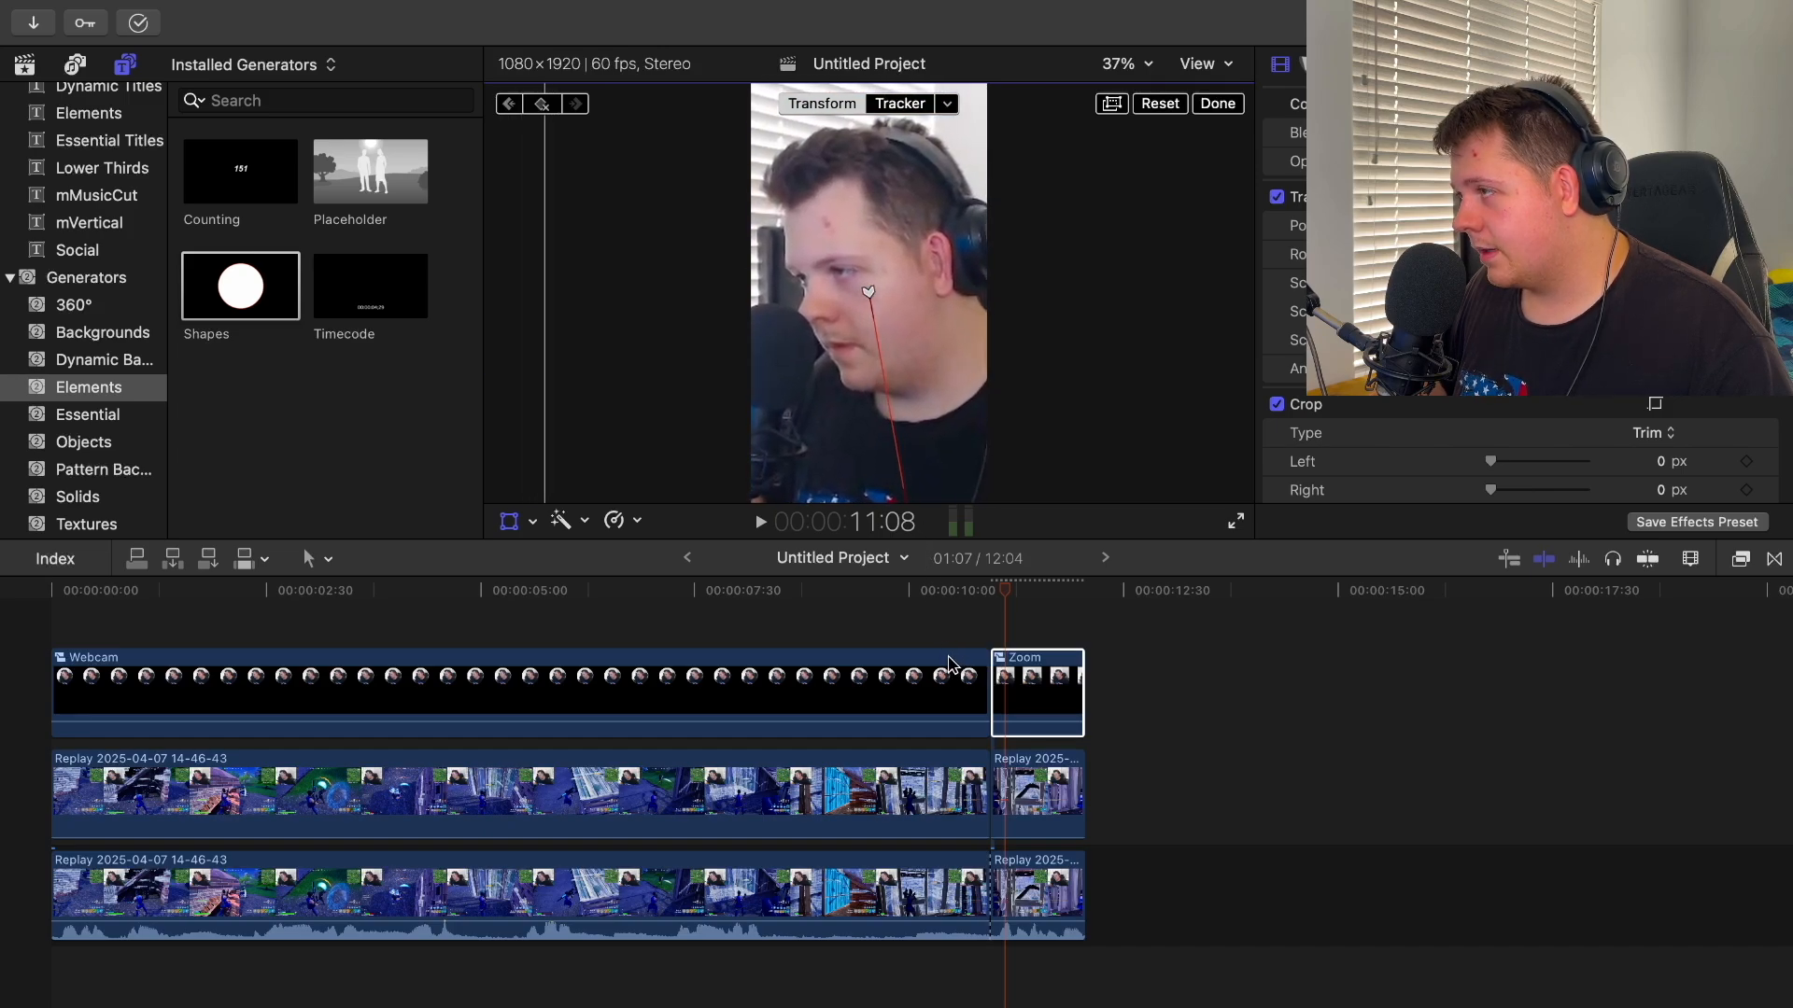
left_click(1217, 104)
key("space")
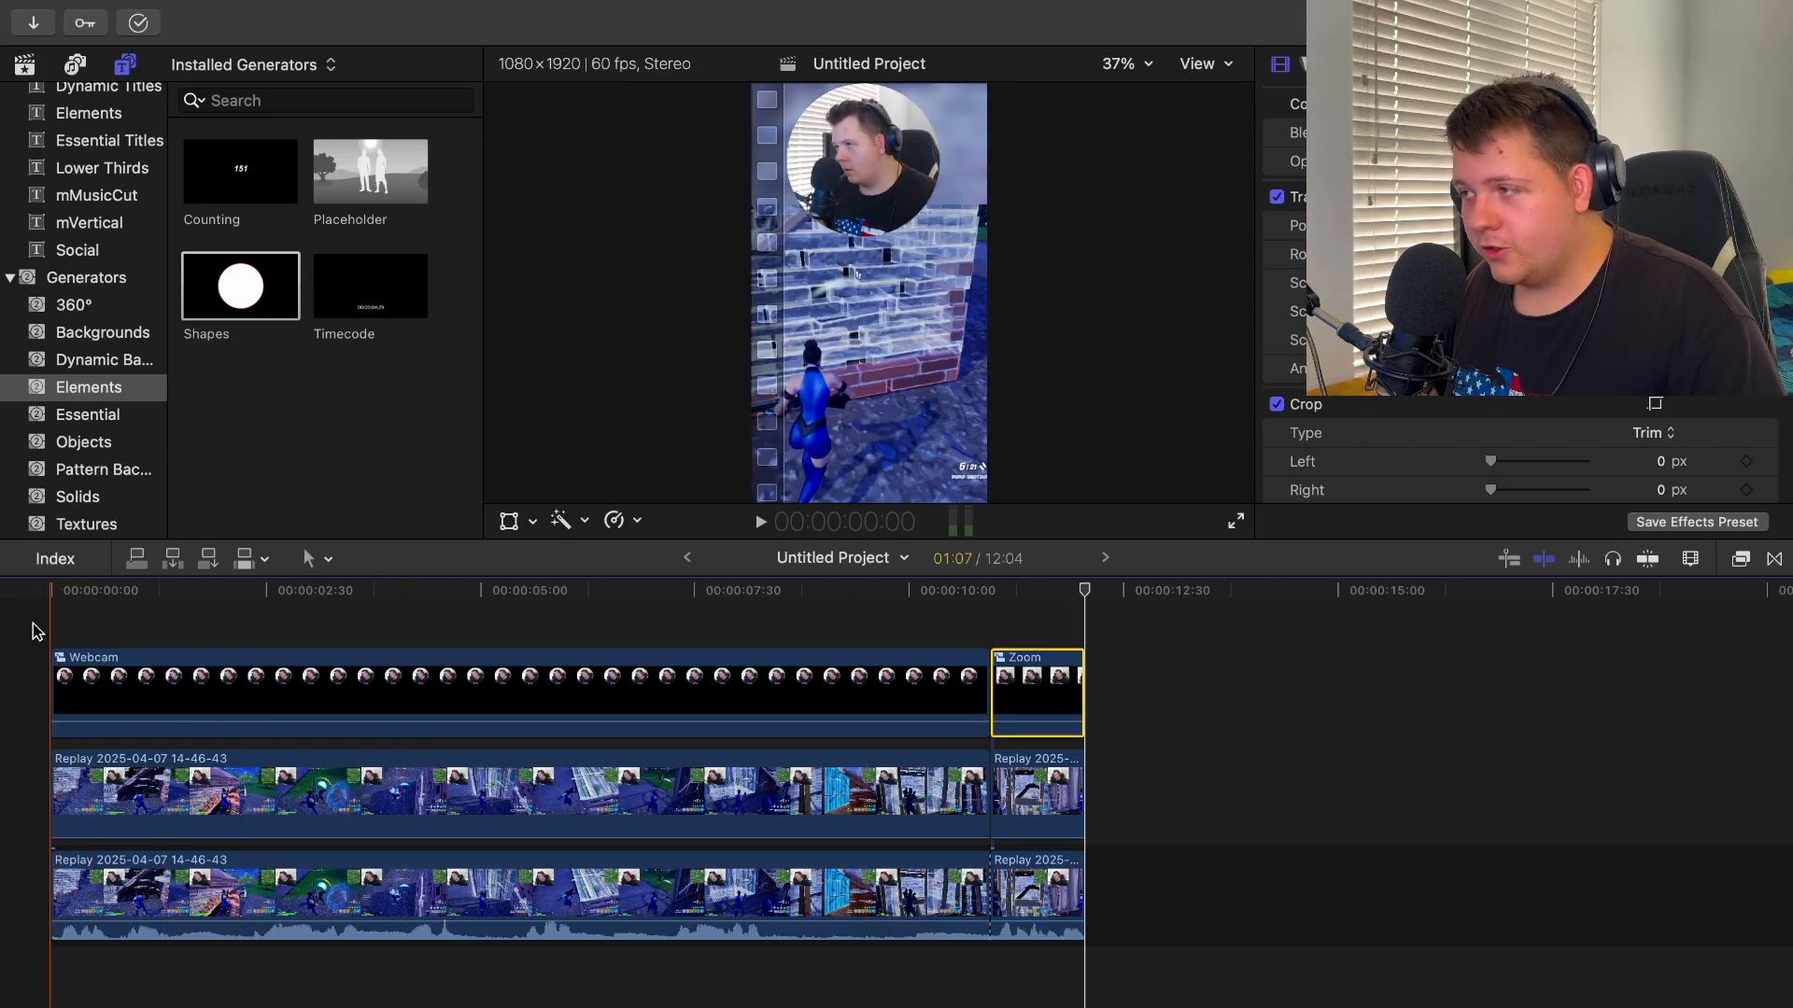
key("space")
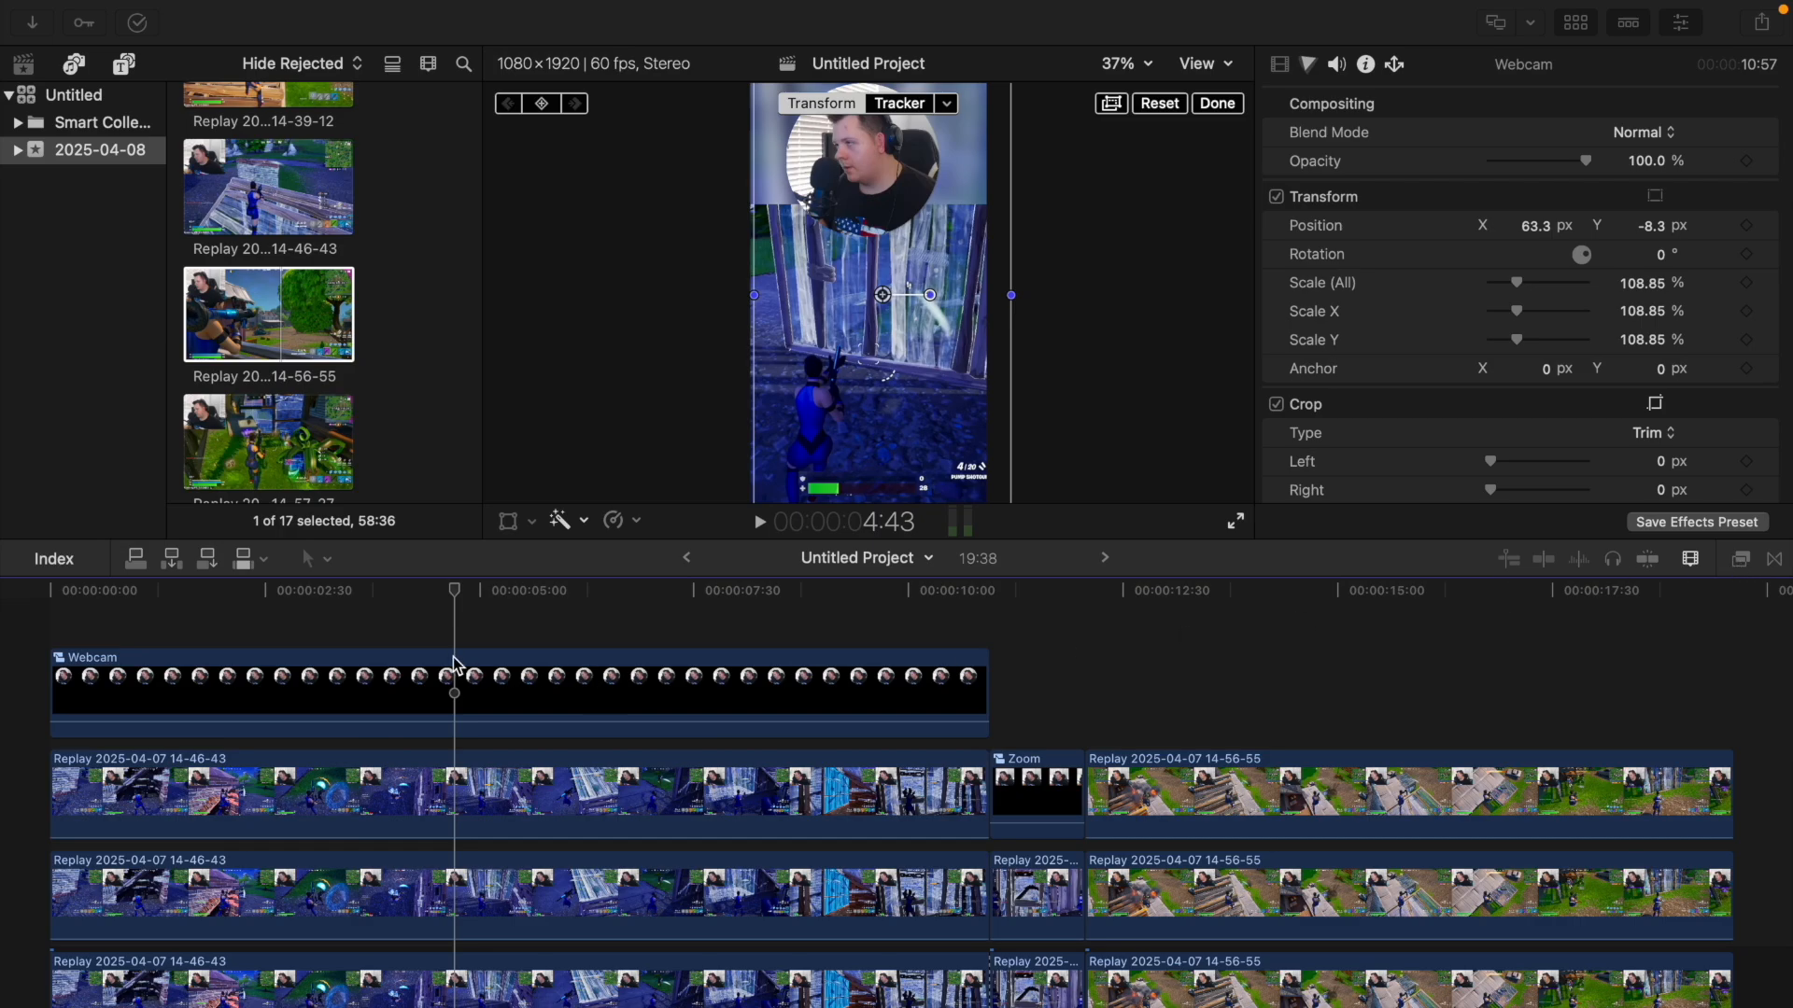
Apply the Drop Shadow effect from the Stylize category to the Webcam compound clip
left_click(454, 658)
left_click(483, 634)
left_click(485, 678)
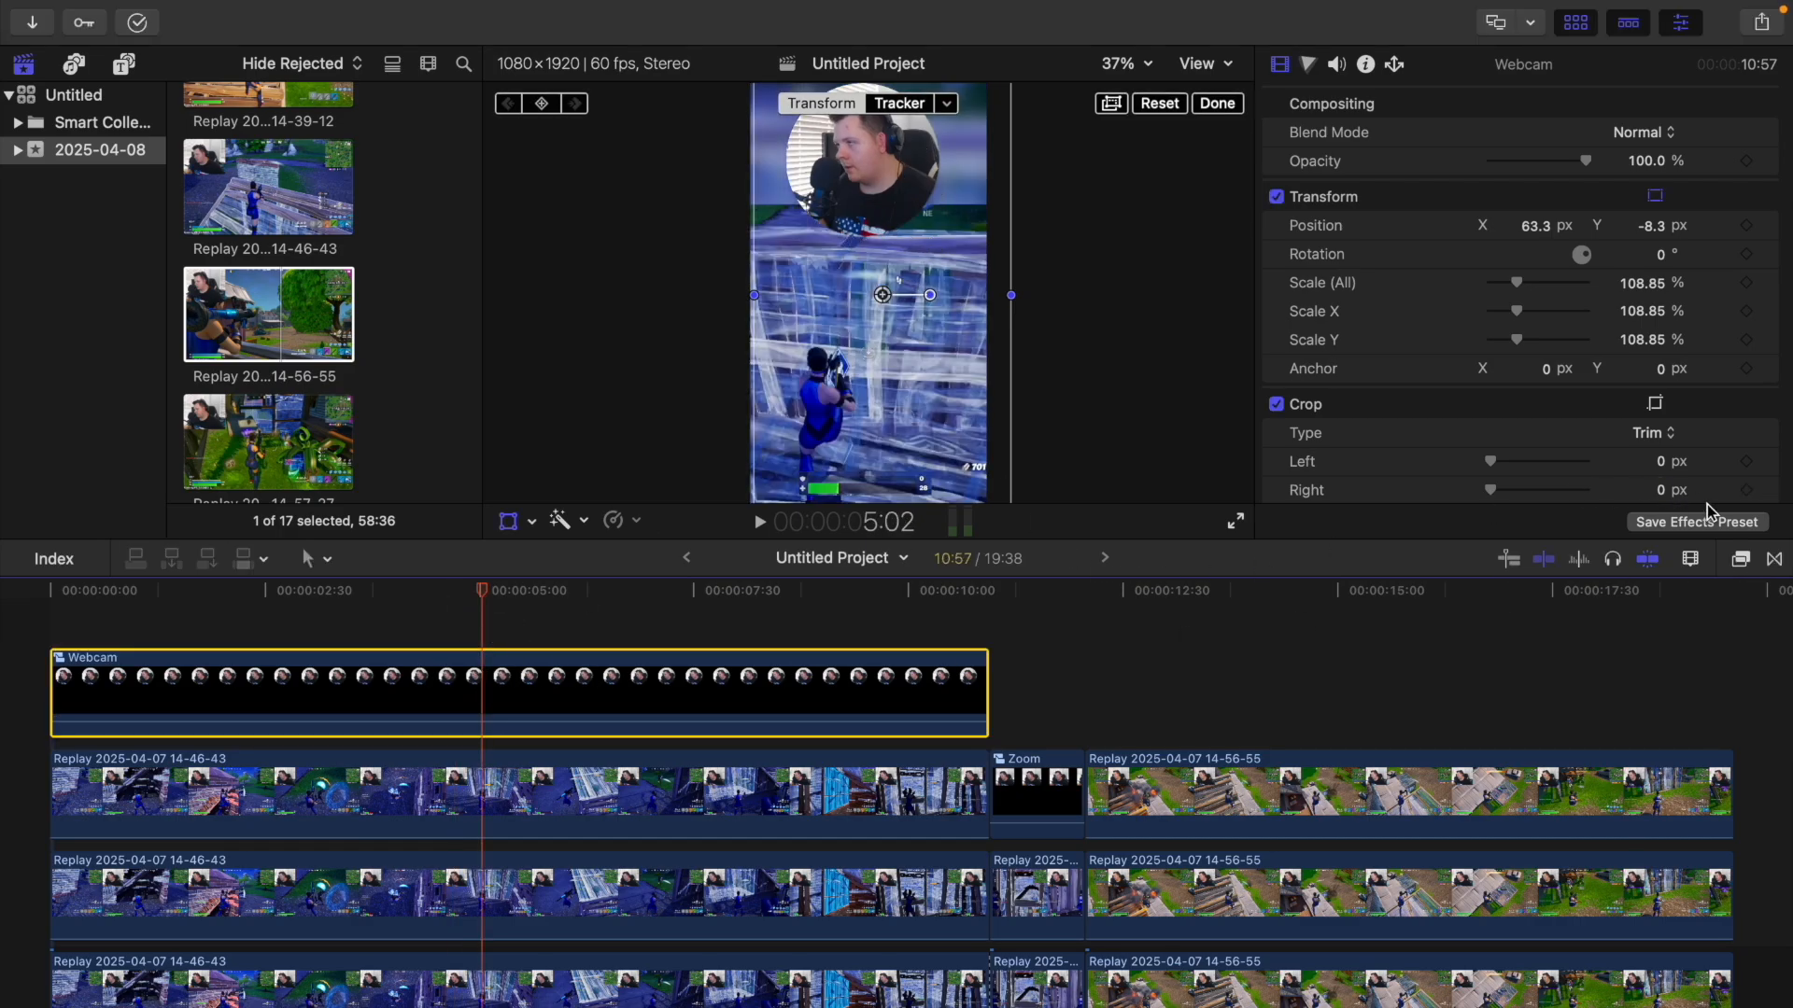
left_click(1743, 559)
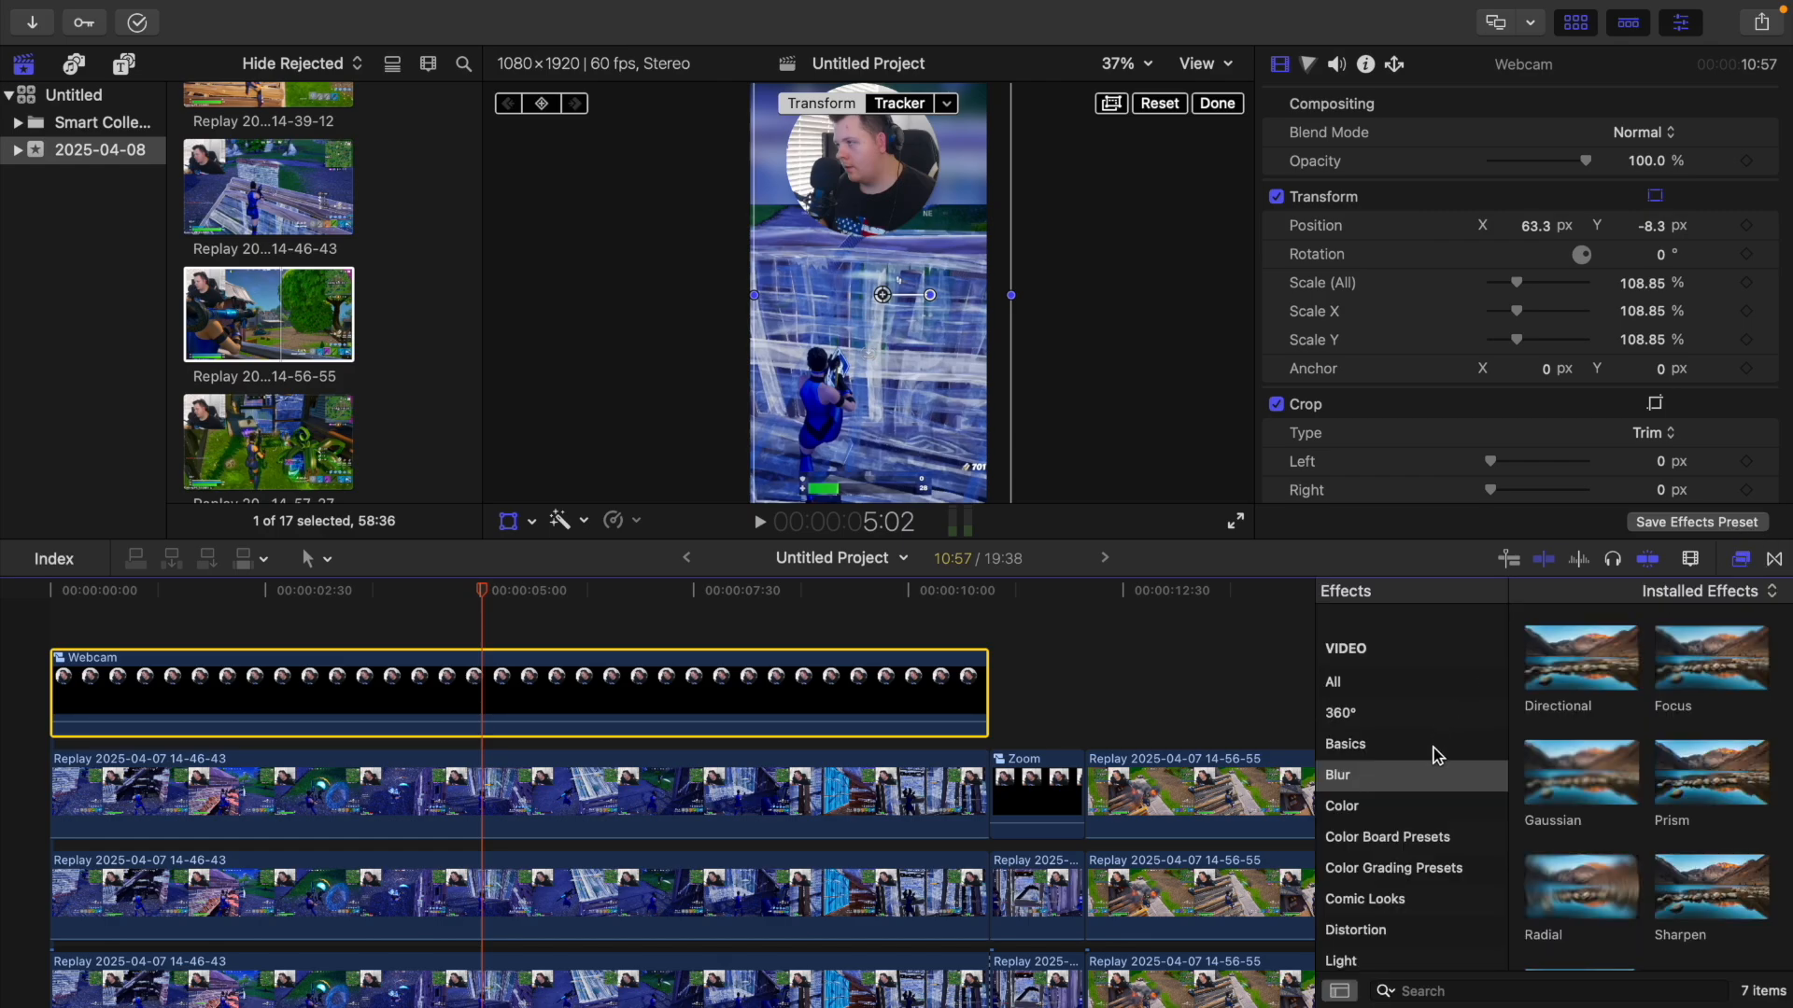
scroll(1439, 752, "down", 8)
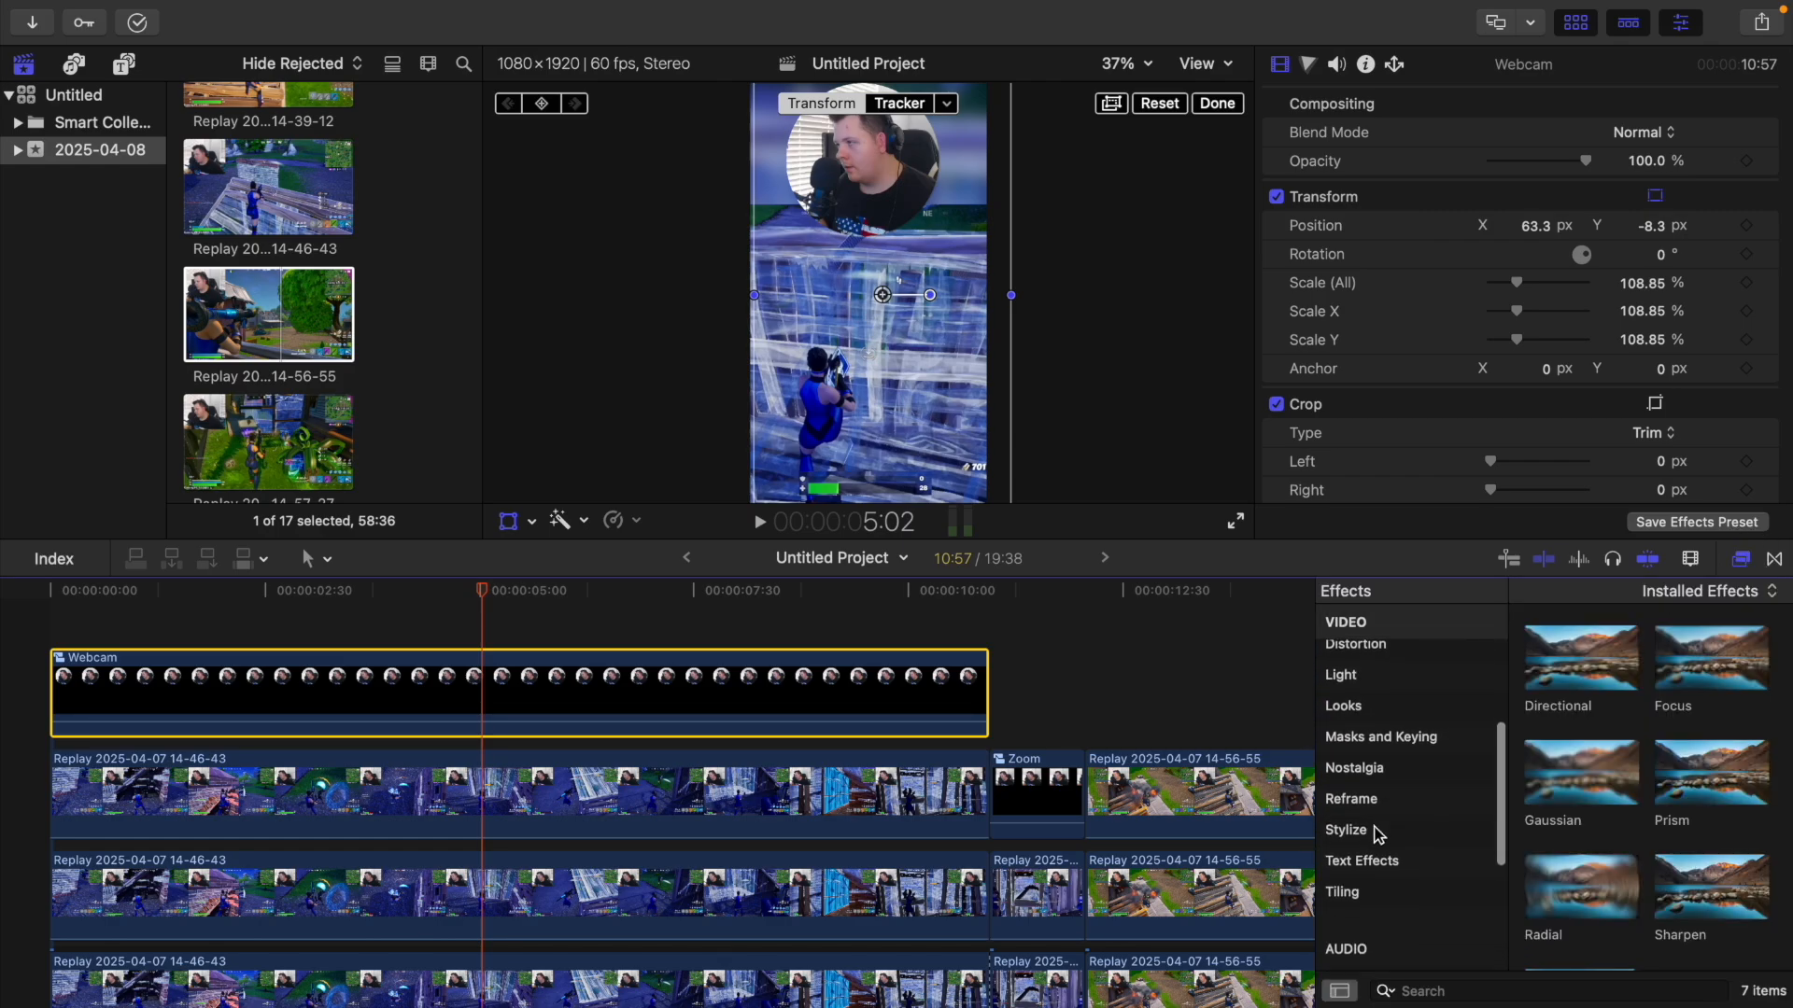
left_click(1380, 831)
scroll(1531, 843, "down", 3)
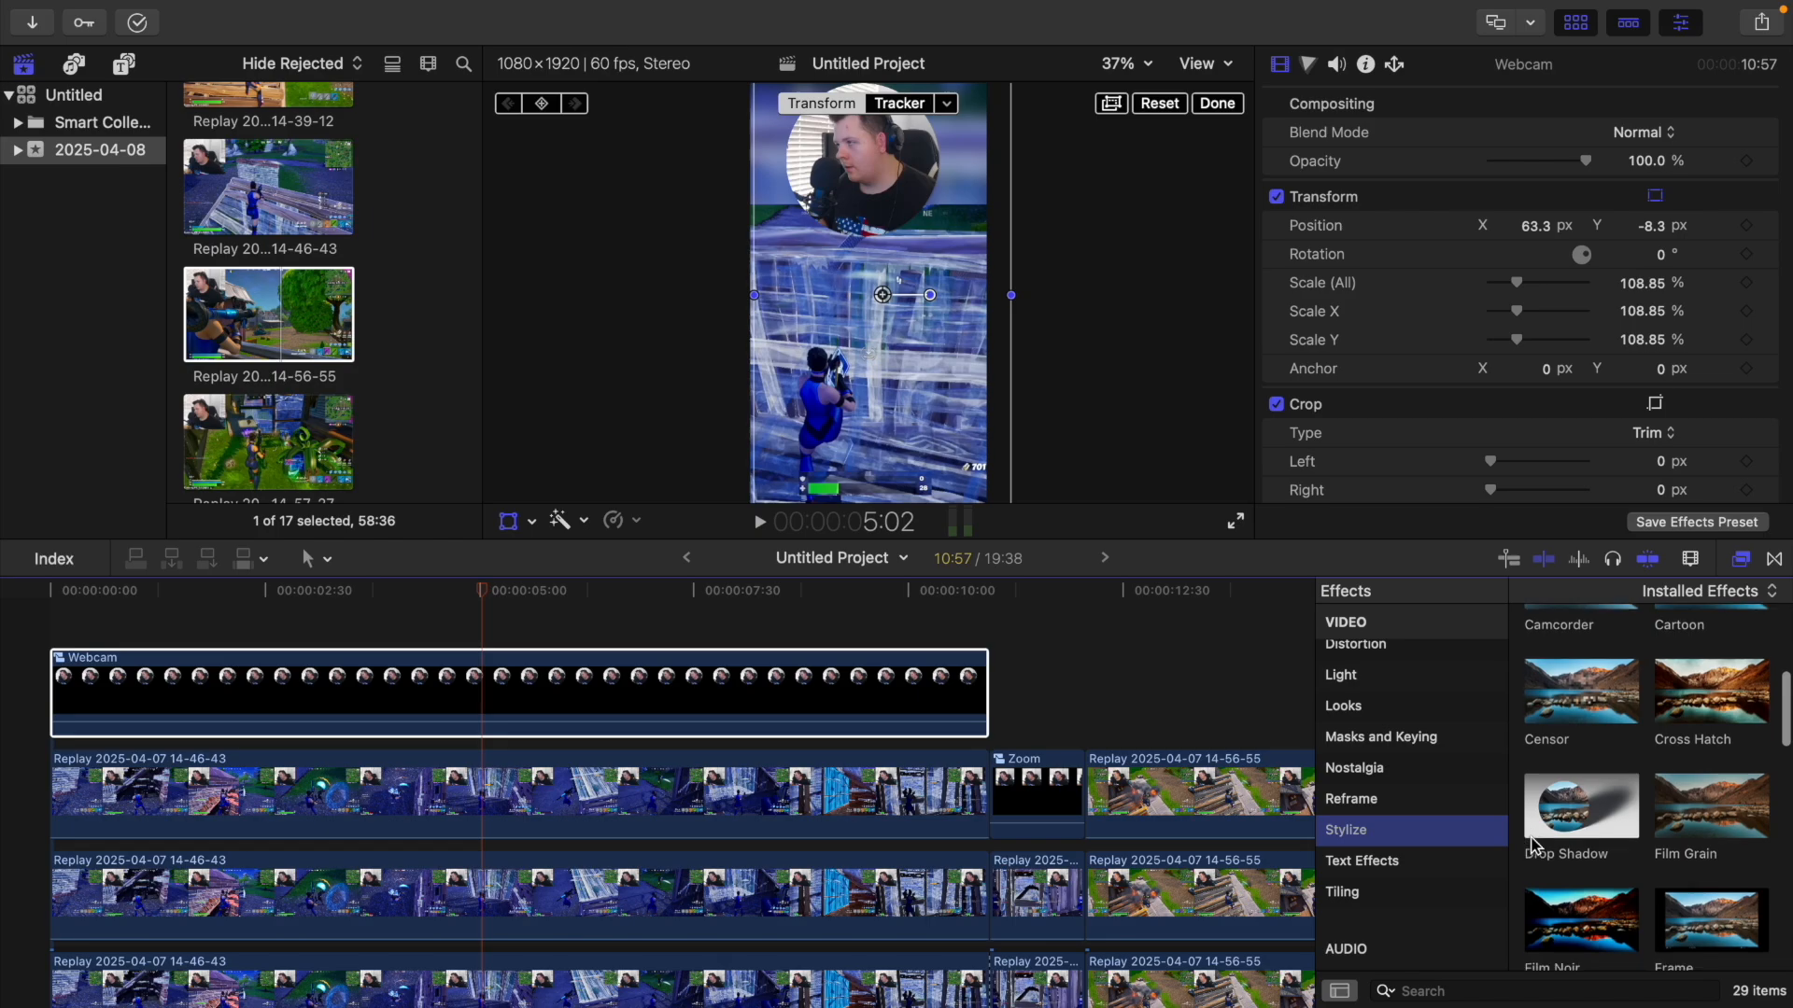
left_click(1573, 809)
left_click_drag(1608, 815, 714, 714)
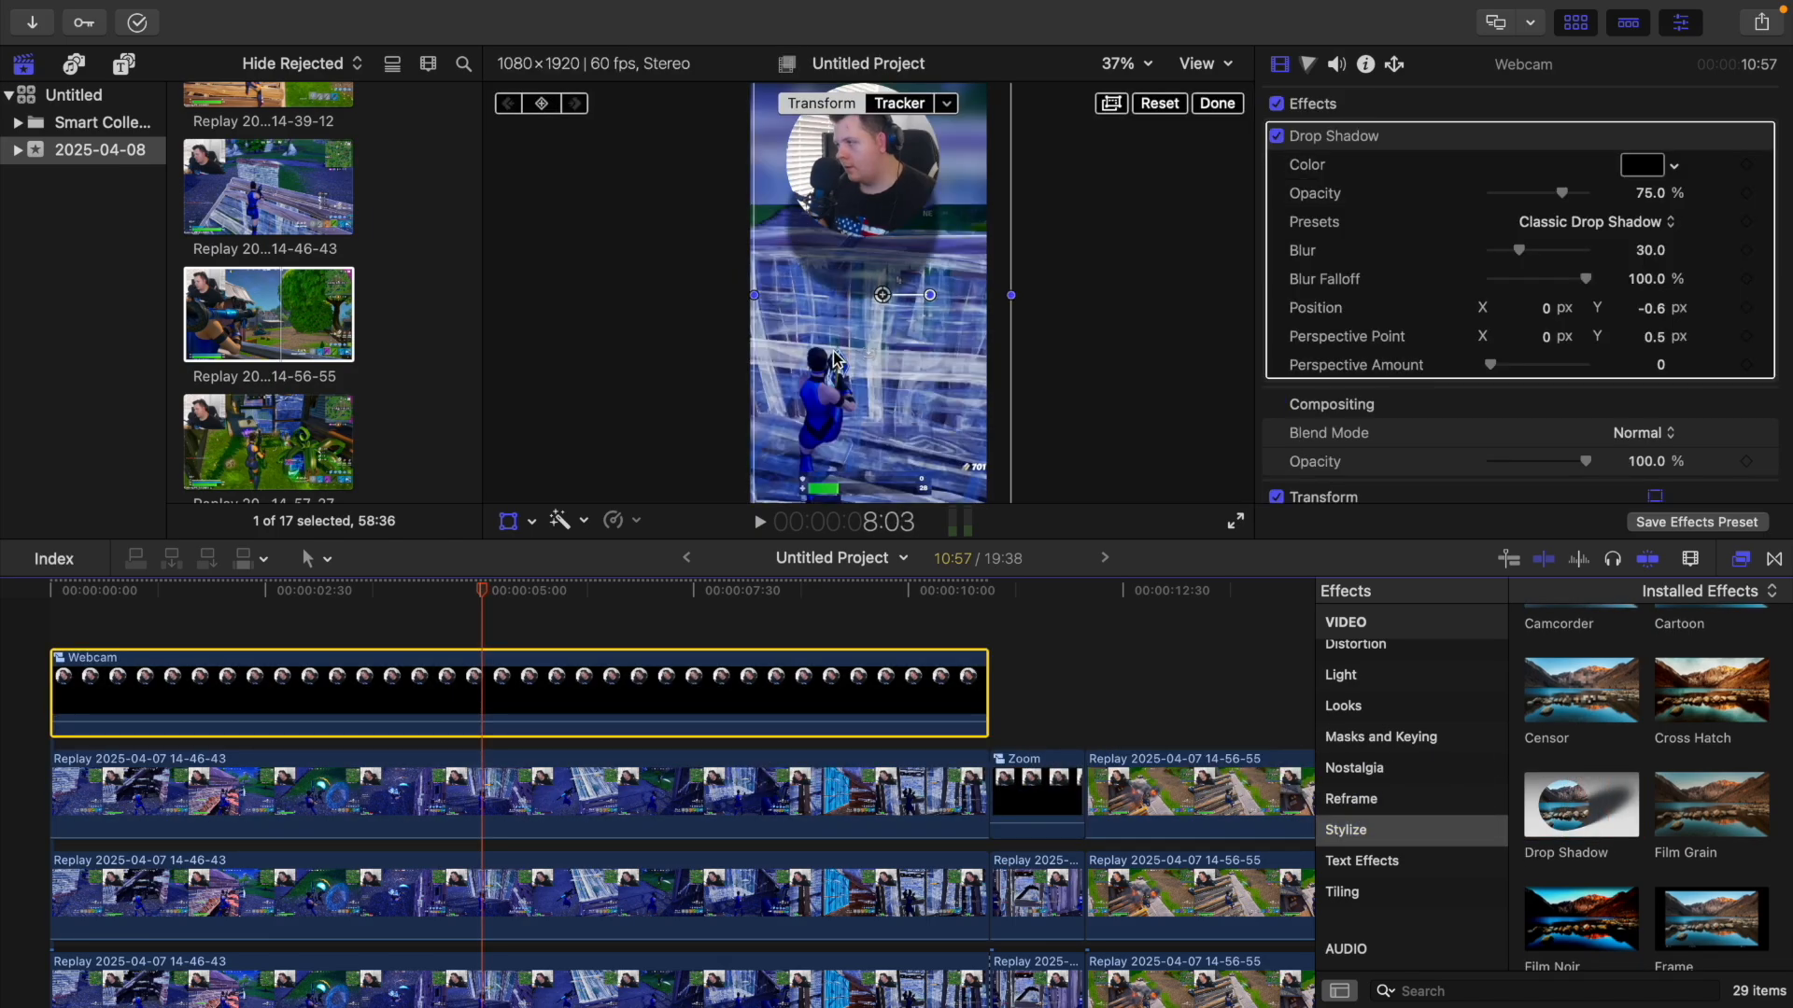
Adjust the Webcam clip's drop shadow to a Y position of -0.51 px, opacity 96.6% and blur 41
left_click(508, 519)
left_click_drag(895, 287, 896, 238)
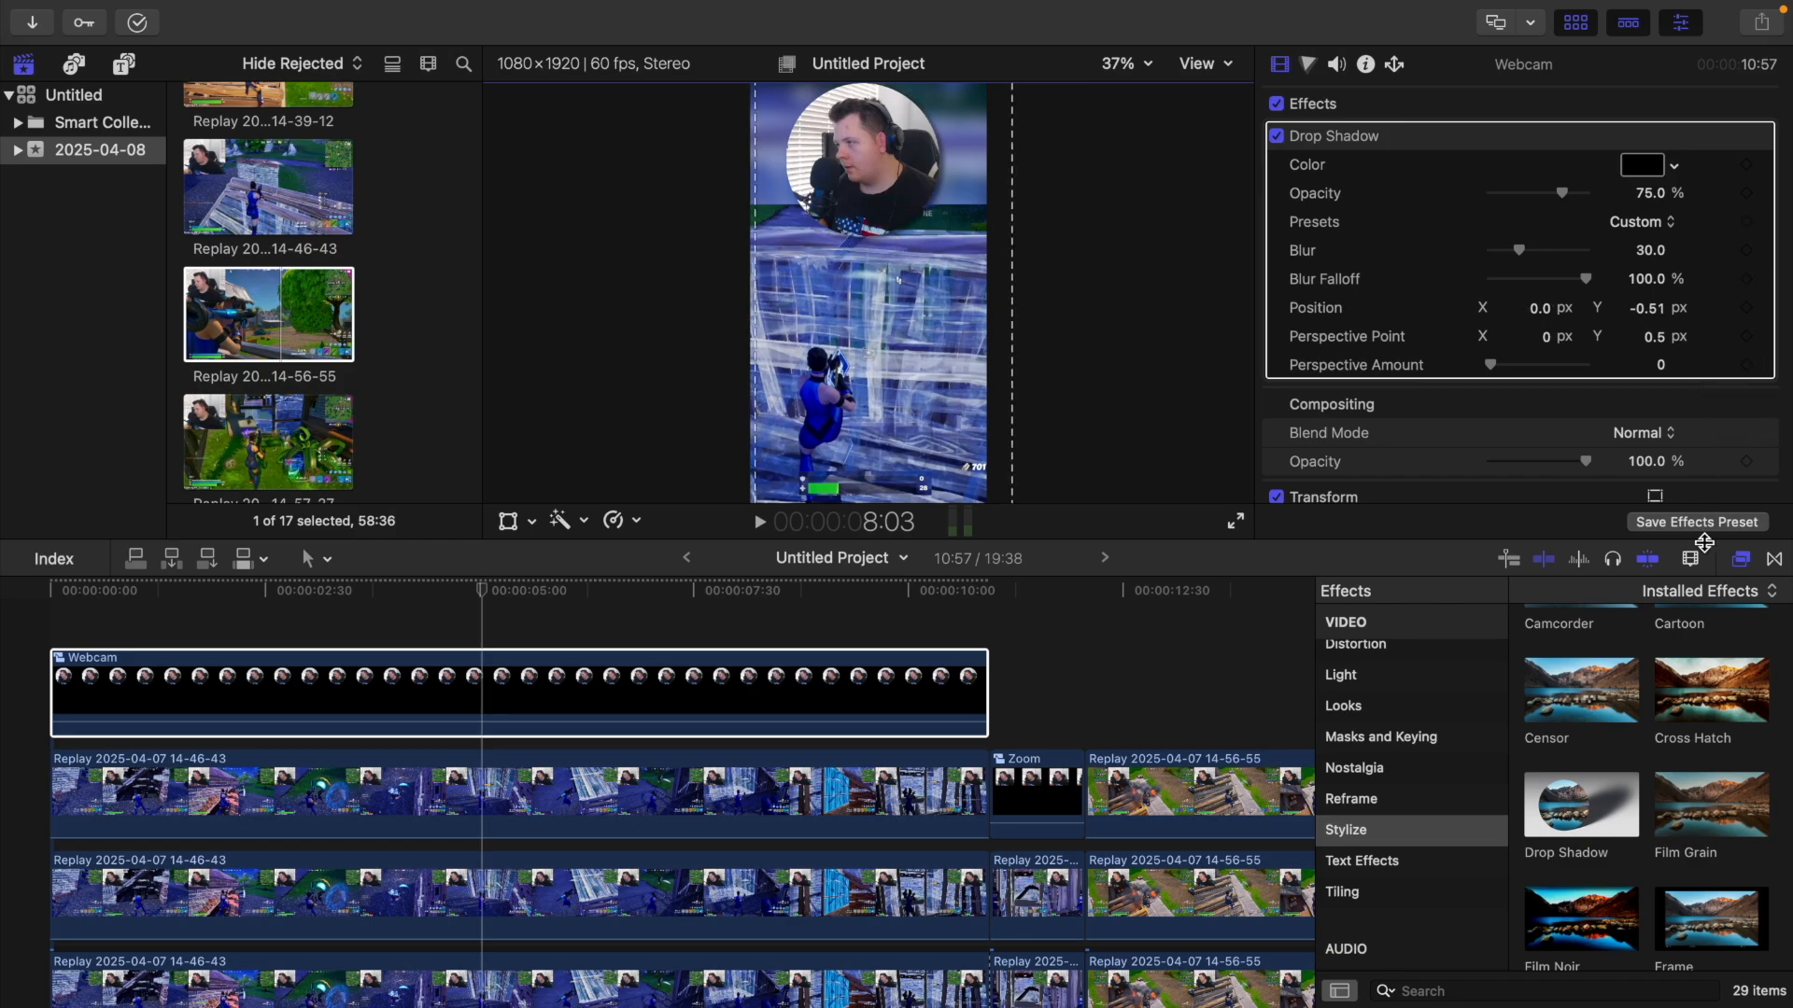
left_click(1741, 560)
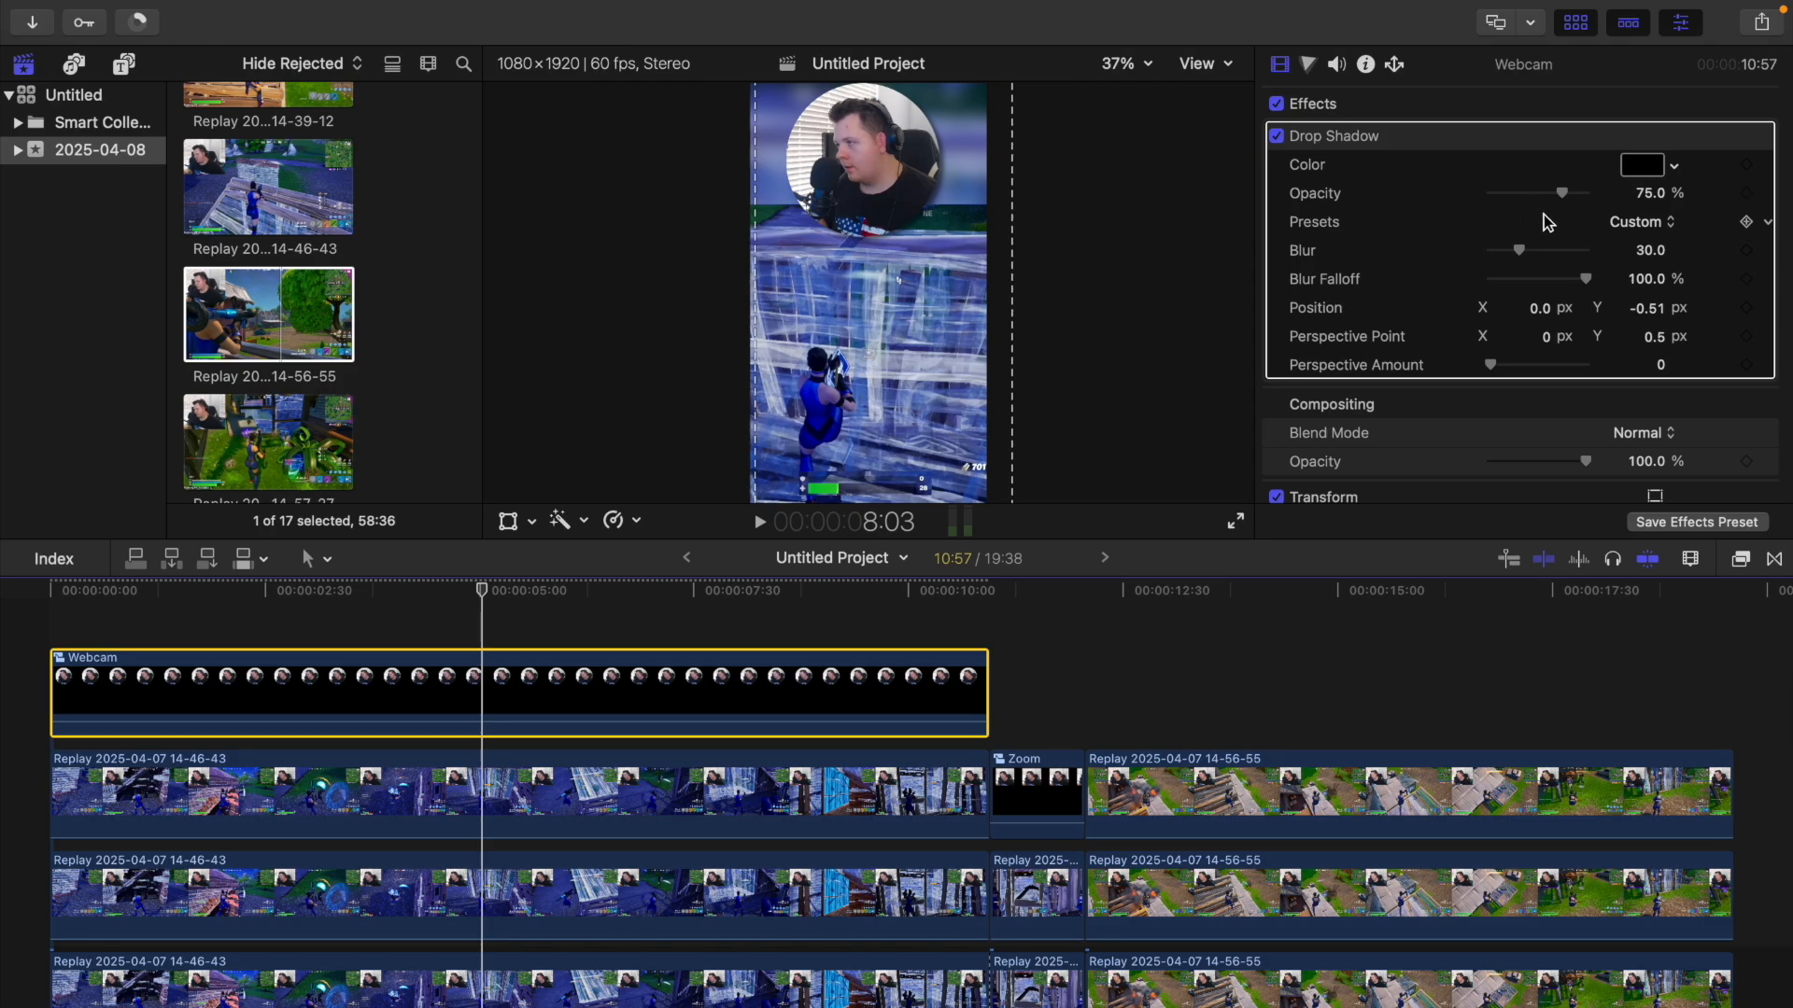
left_click_drag(1565, 194, 1585, 195)
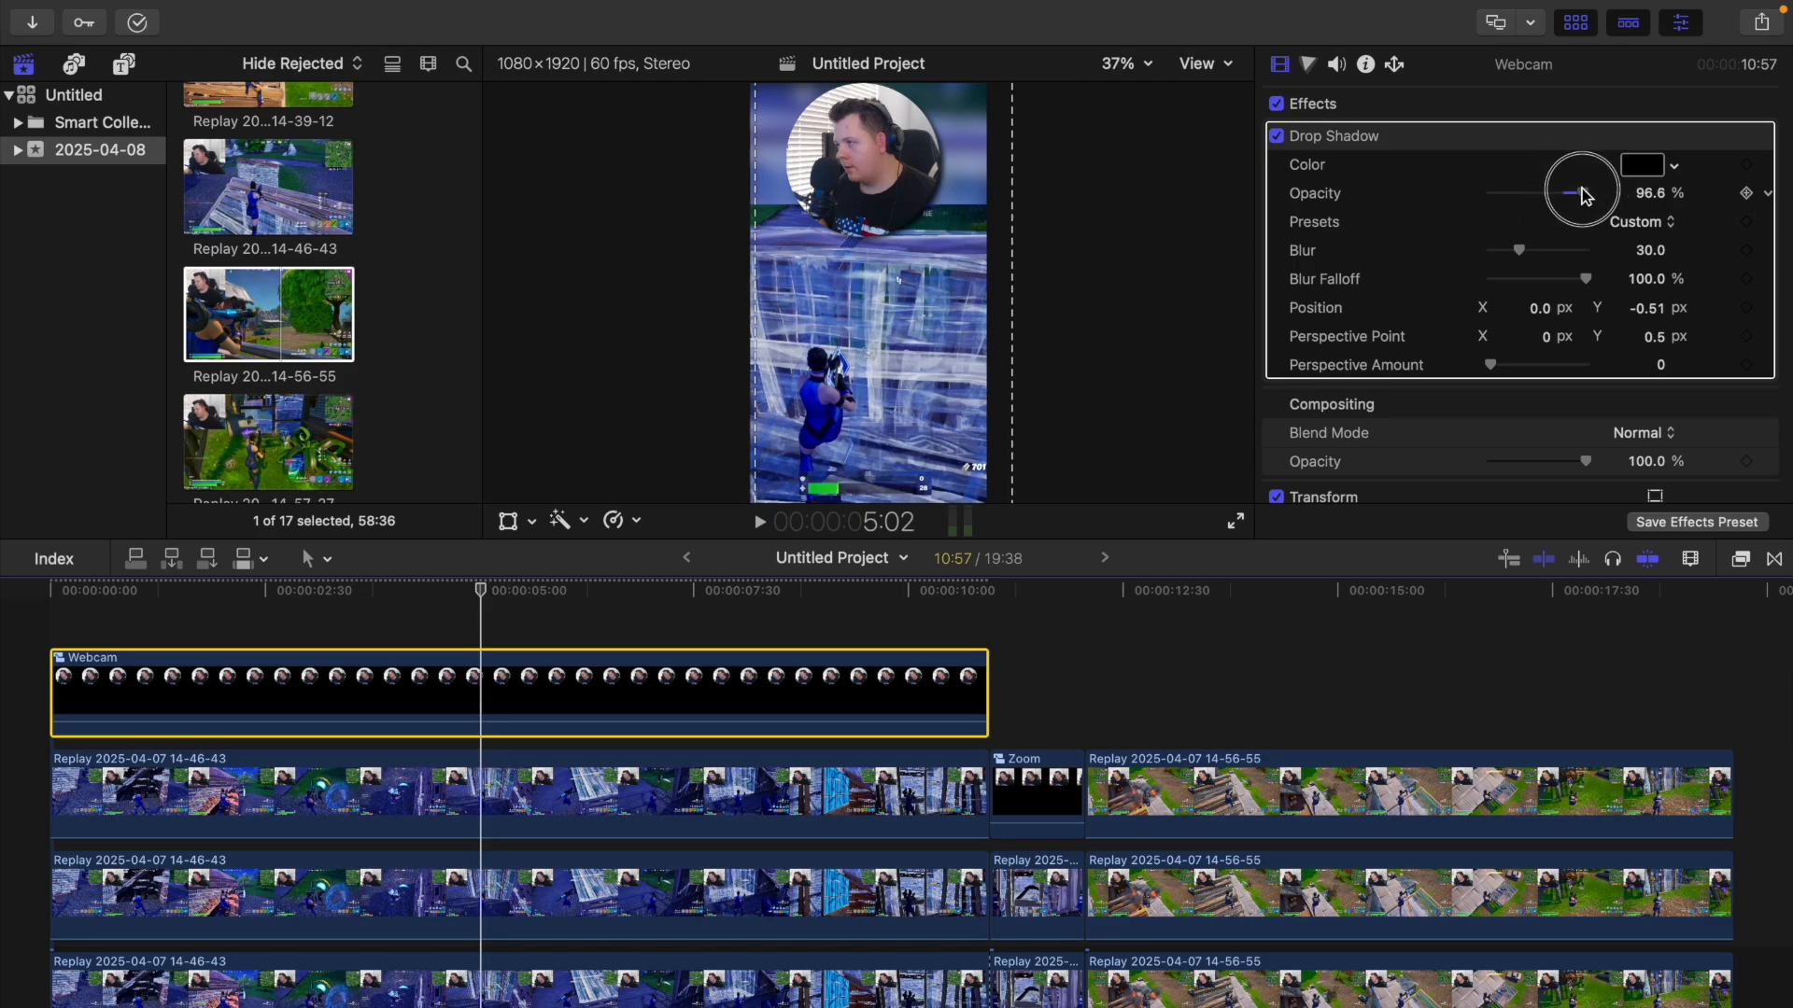
mouse_move(1518, 250)
left_mouse_down()
mouse_move(1554, 256)
mouse_move(1529, 252)
left_mouse_up()
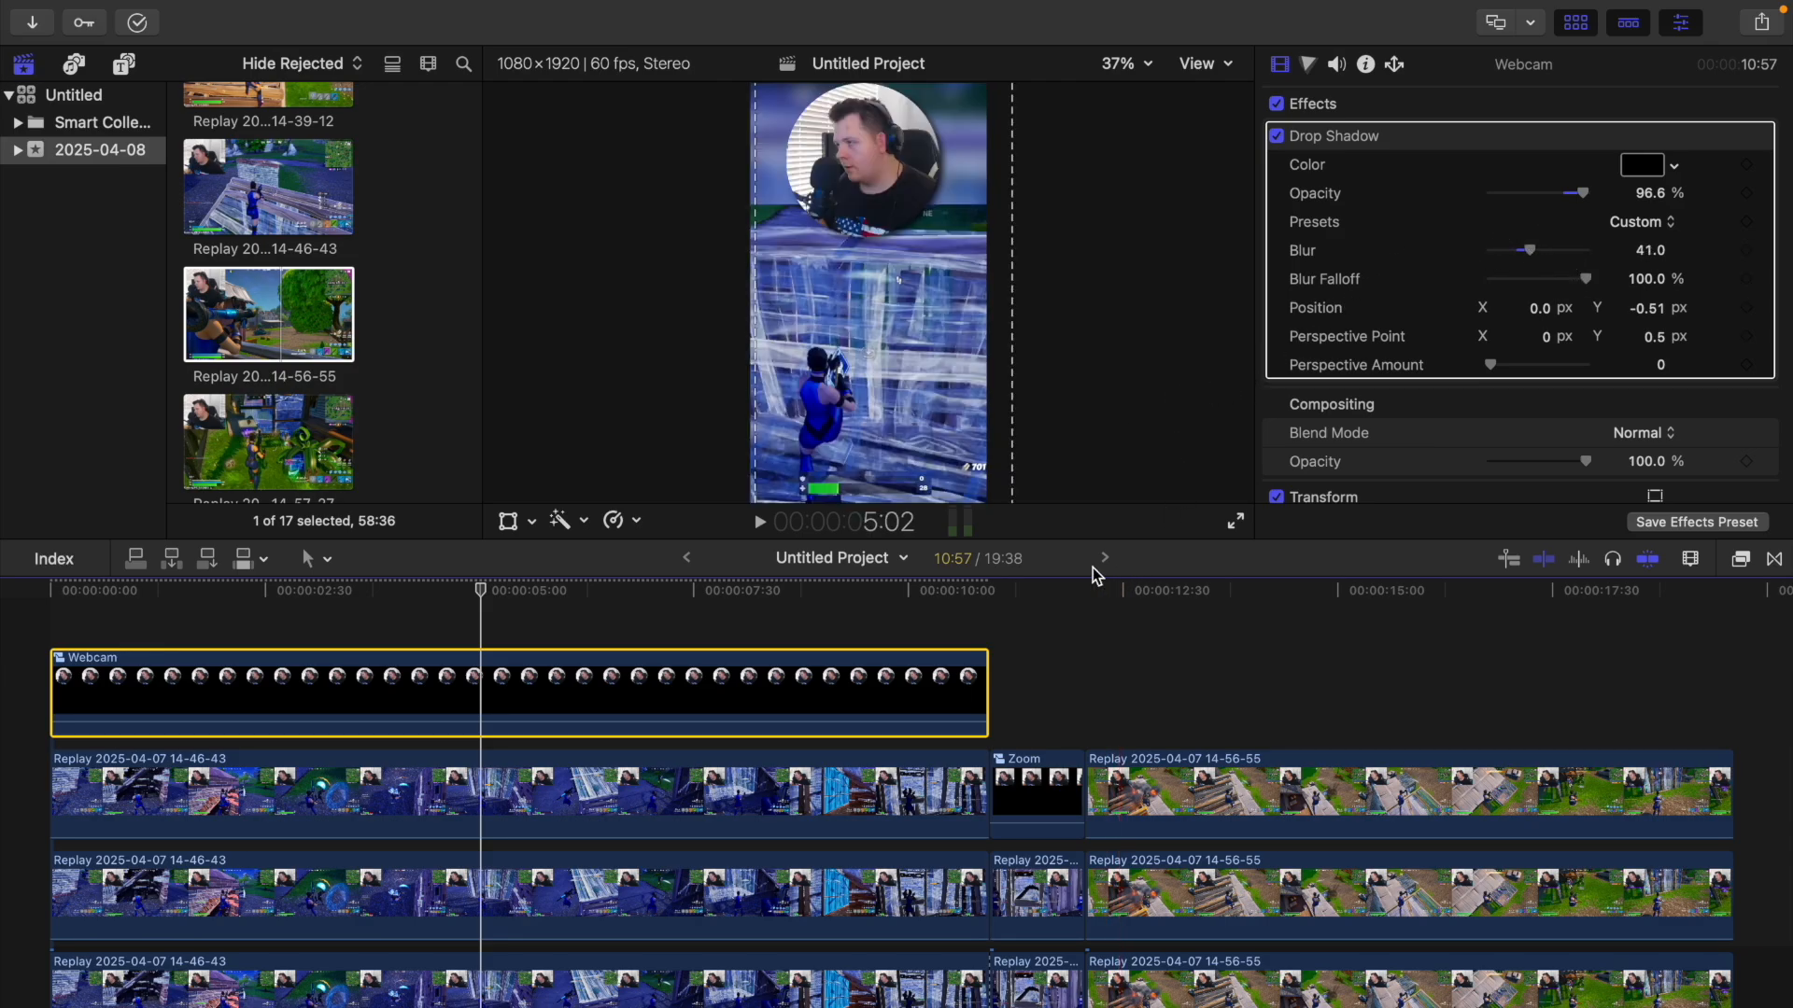
left_click(719, 607)
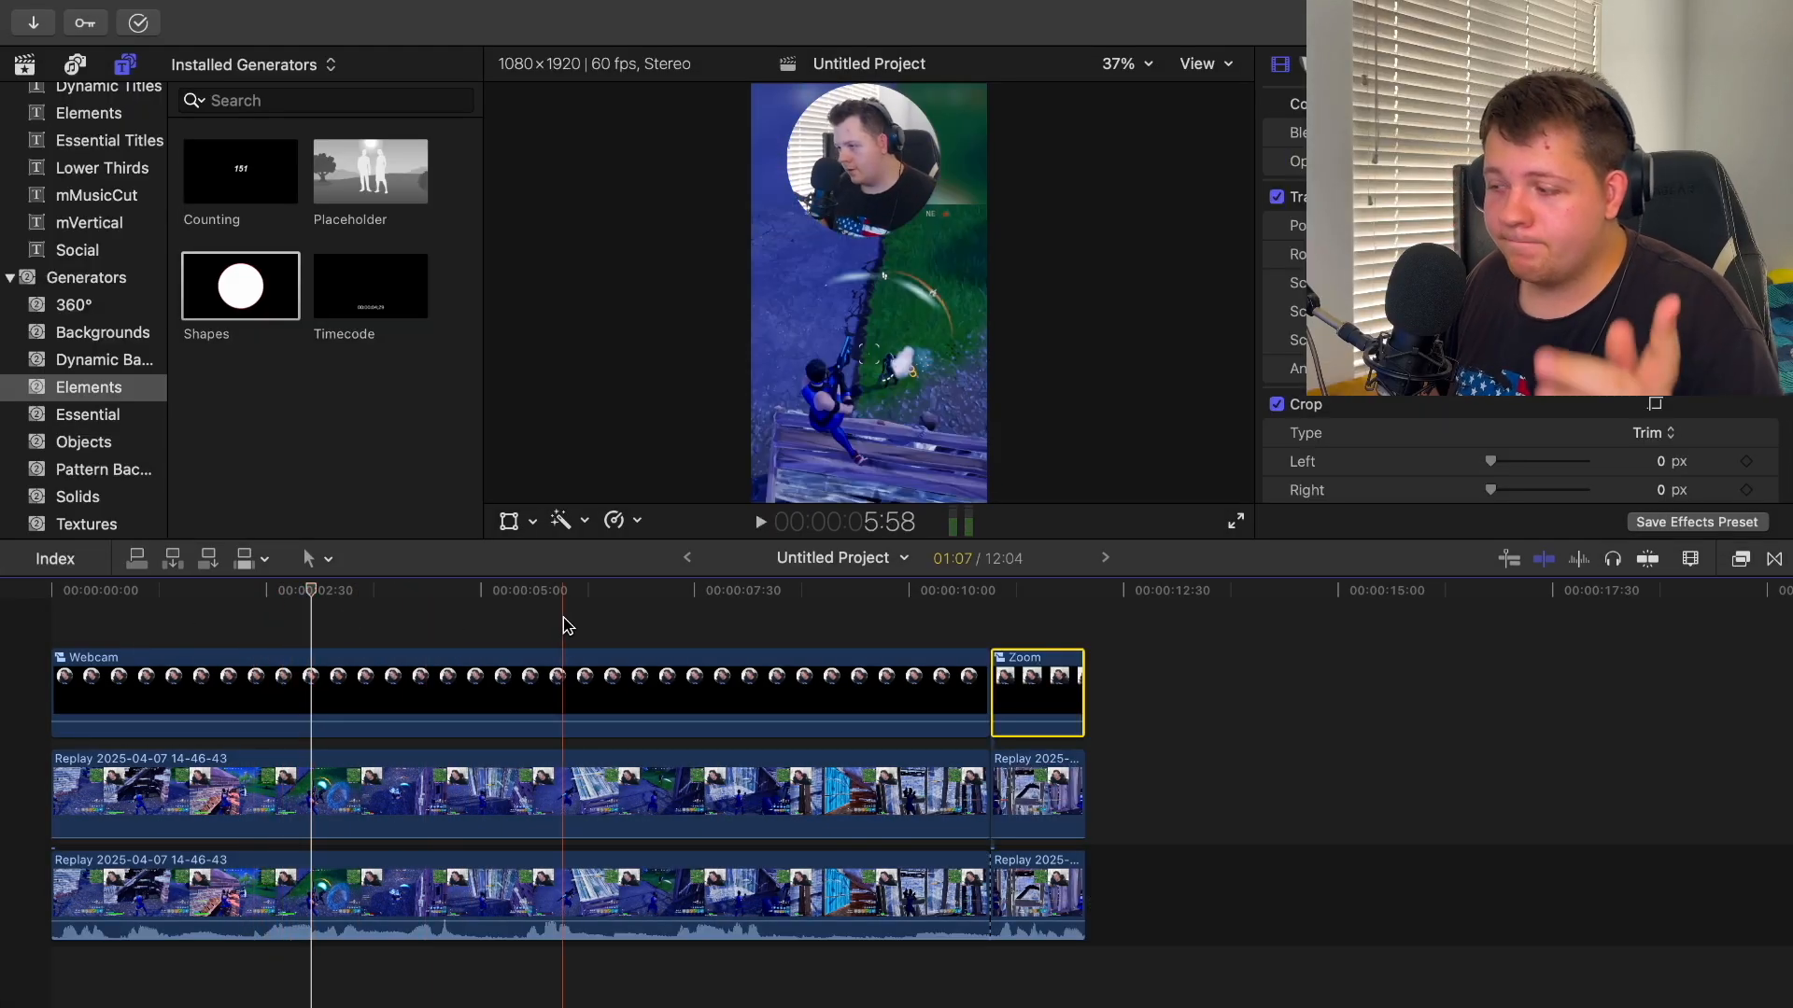
Duplicate the long enlarged gameplay clip onto the layer directly above it and shift the copy's picture up and right until its health bar is in frame
scroll(564, 625, "down", 3)
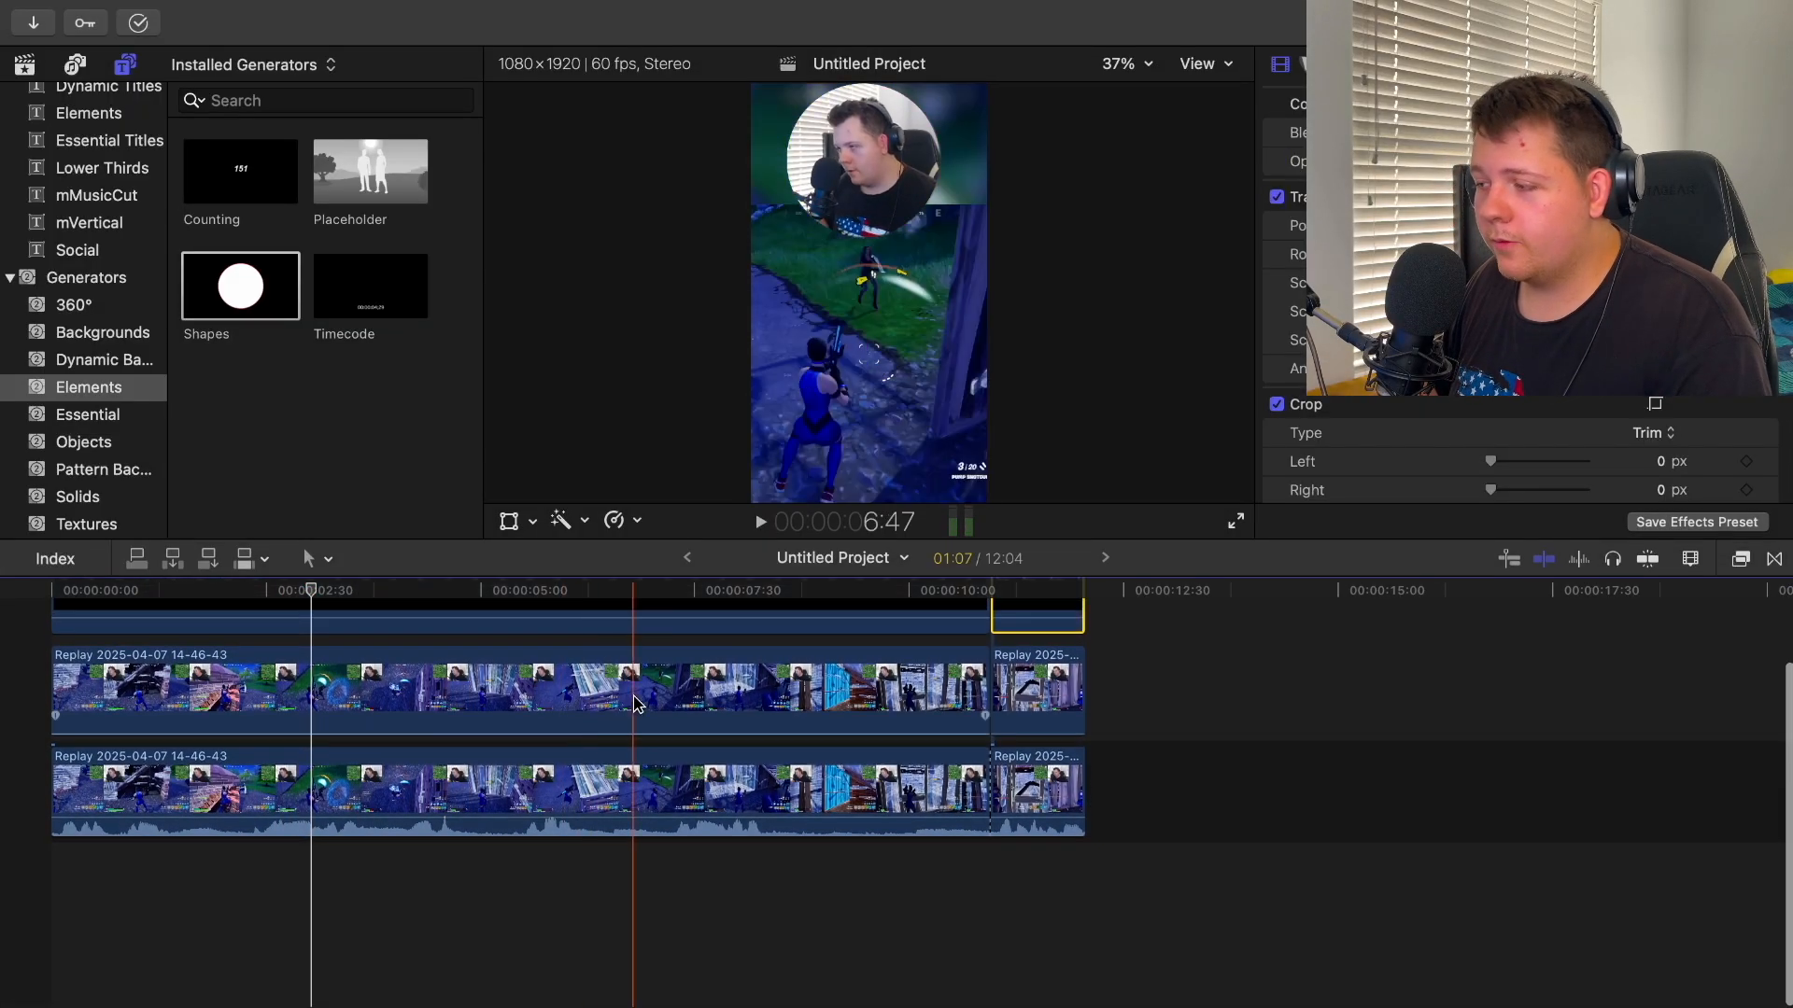
scroll(841, 794, "up", 3)
left_click(838, 739)
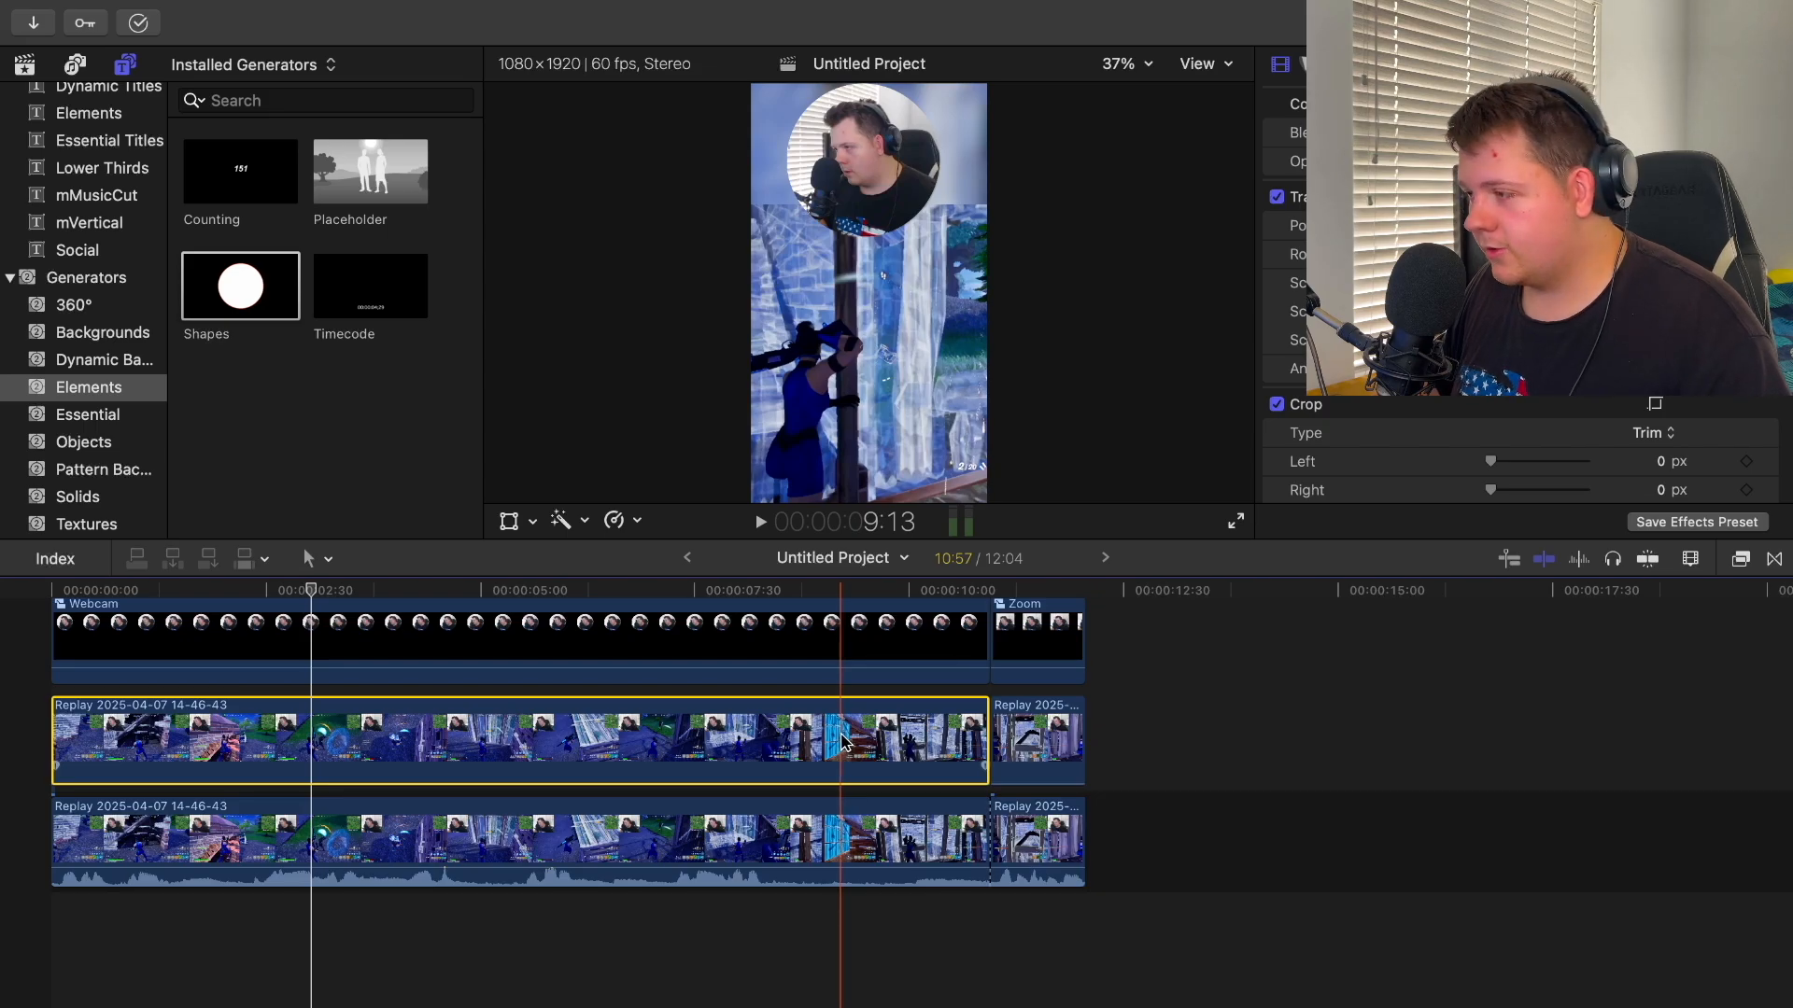
left_click_drag(838, 740, 837, 701)
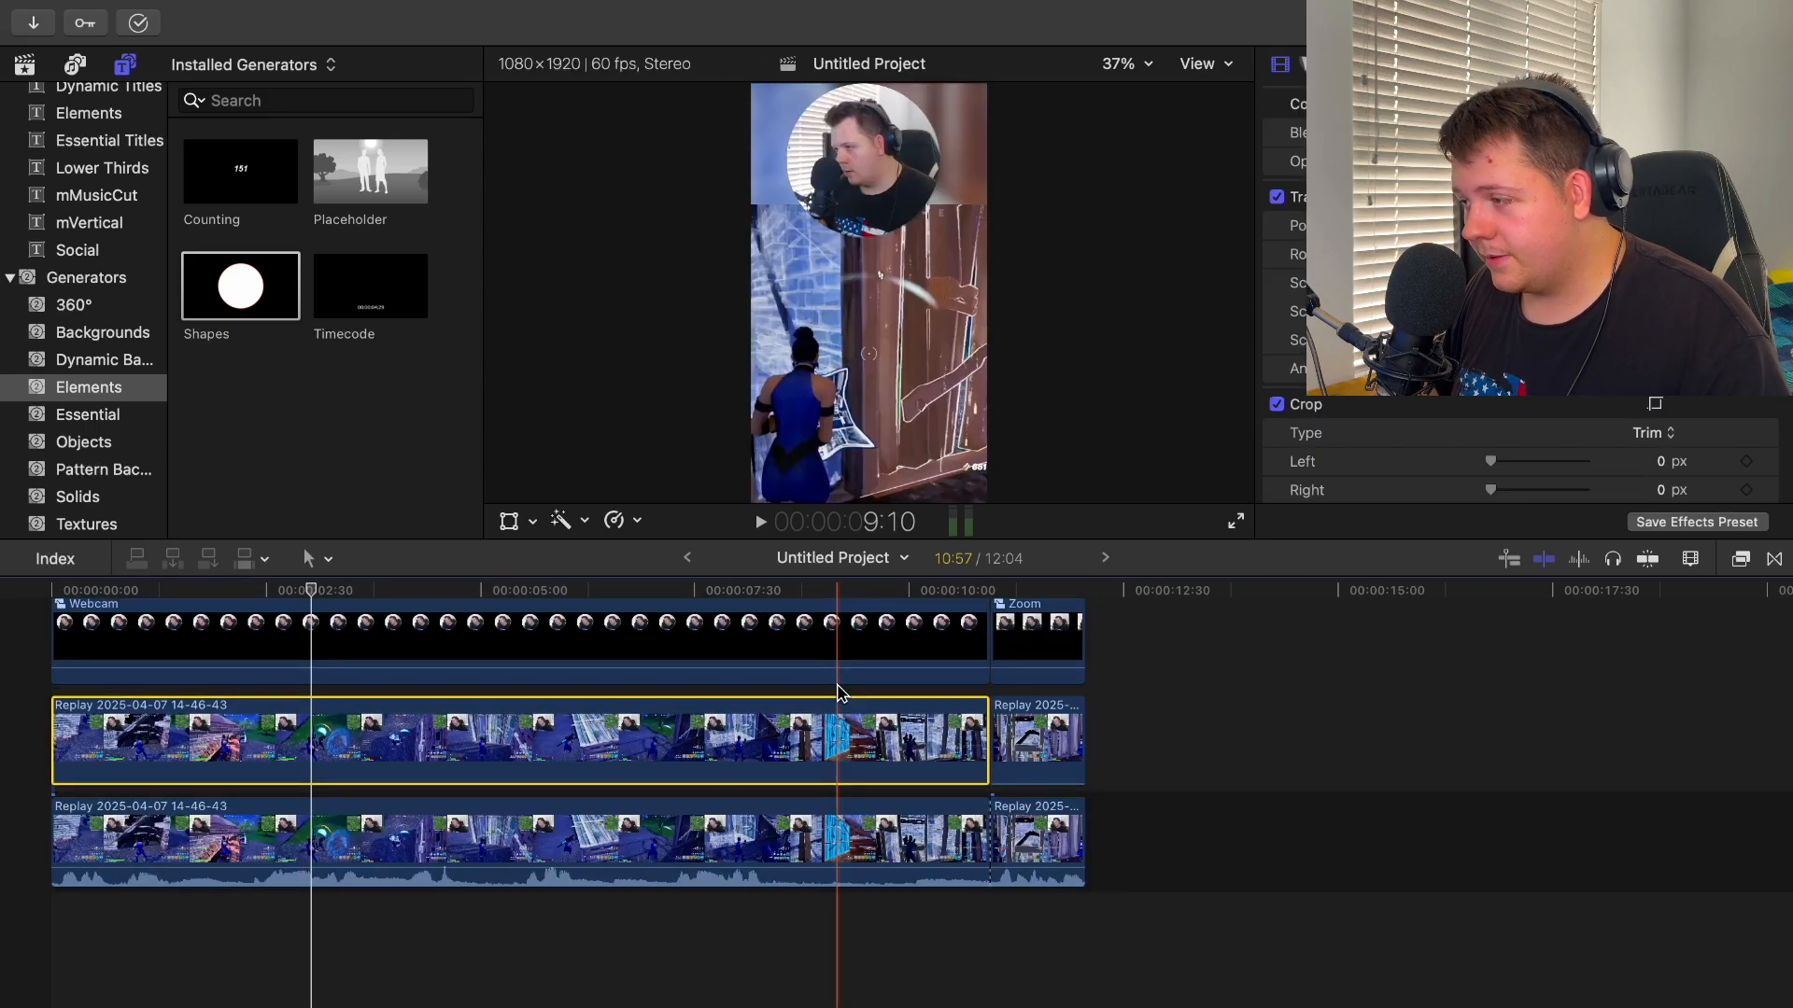
left_click(509, 521)
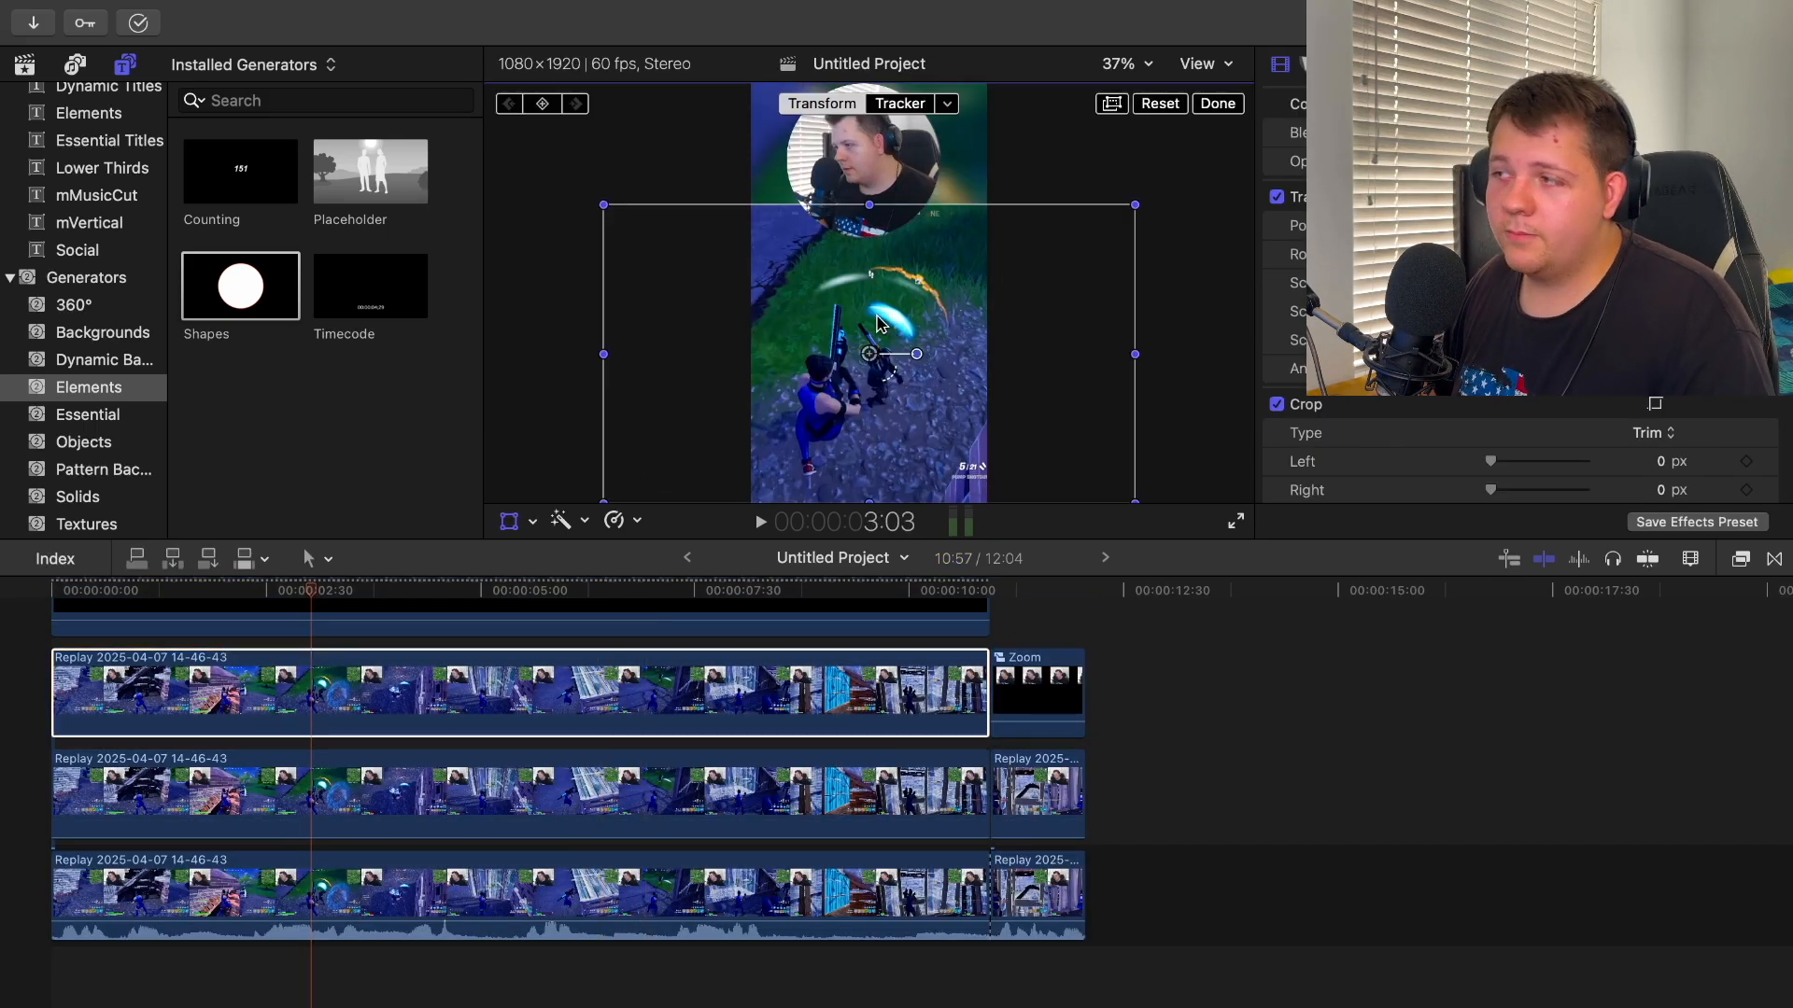
left_click_drag(890, 307, 1068, 209)
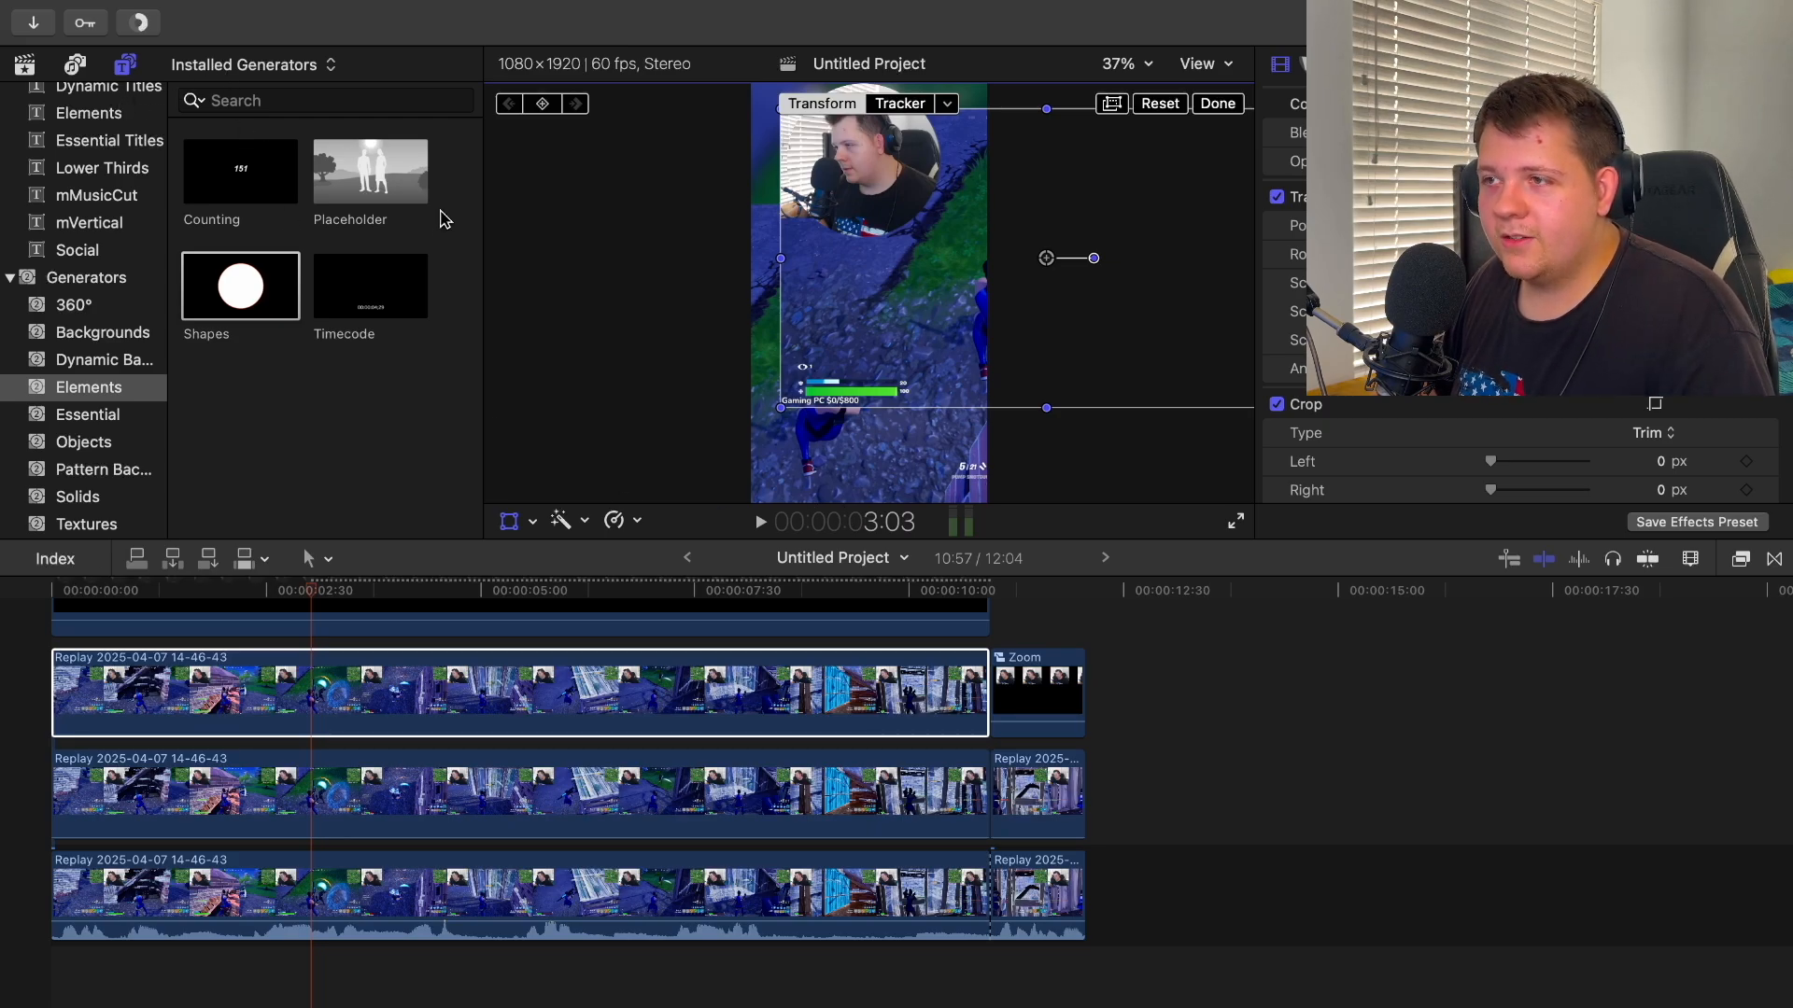
Trim the duplicated gameplay clip on all sides down to just the shield and health bars, with about 62 px off its left edge
left_click(532, 521)
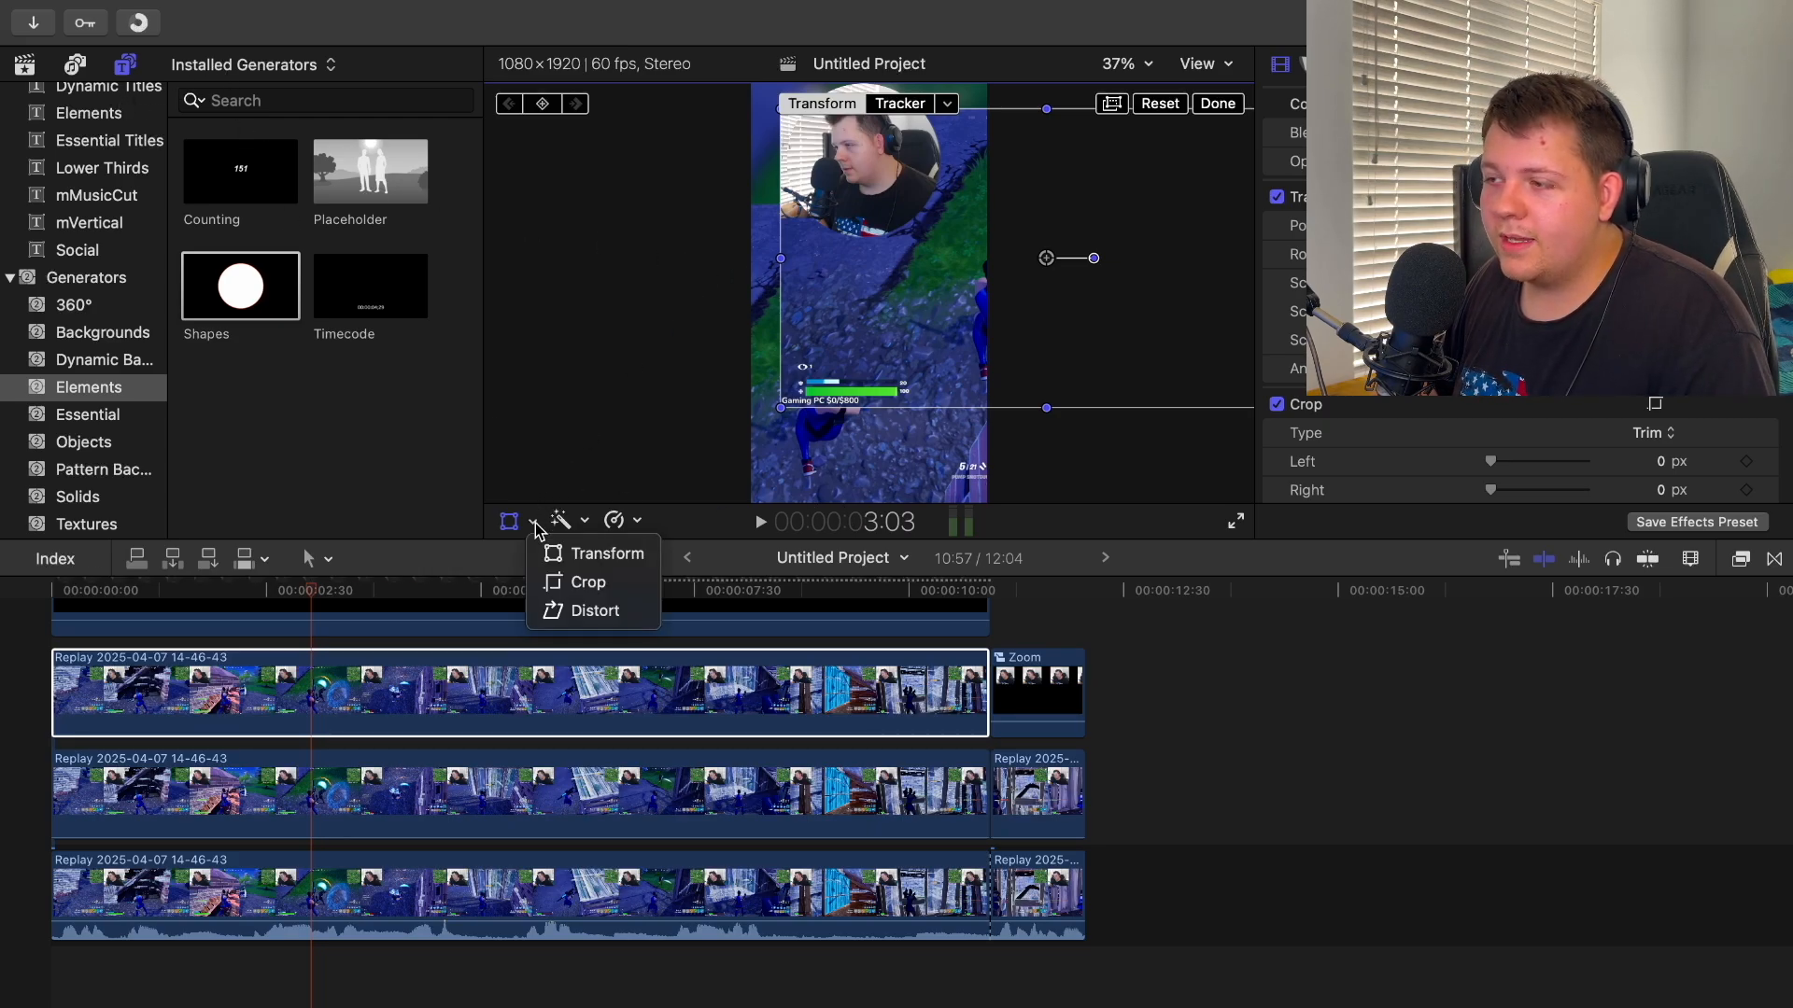
left_click(600, 583)
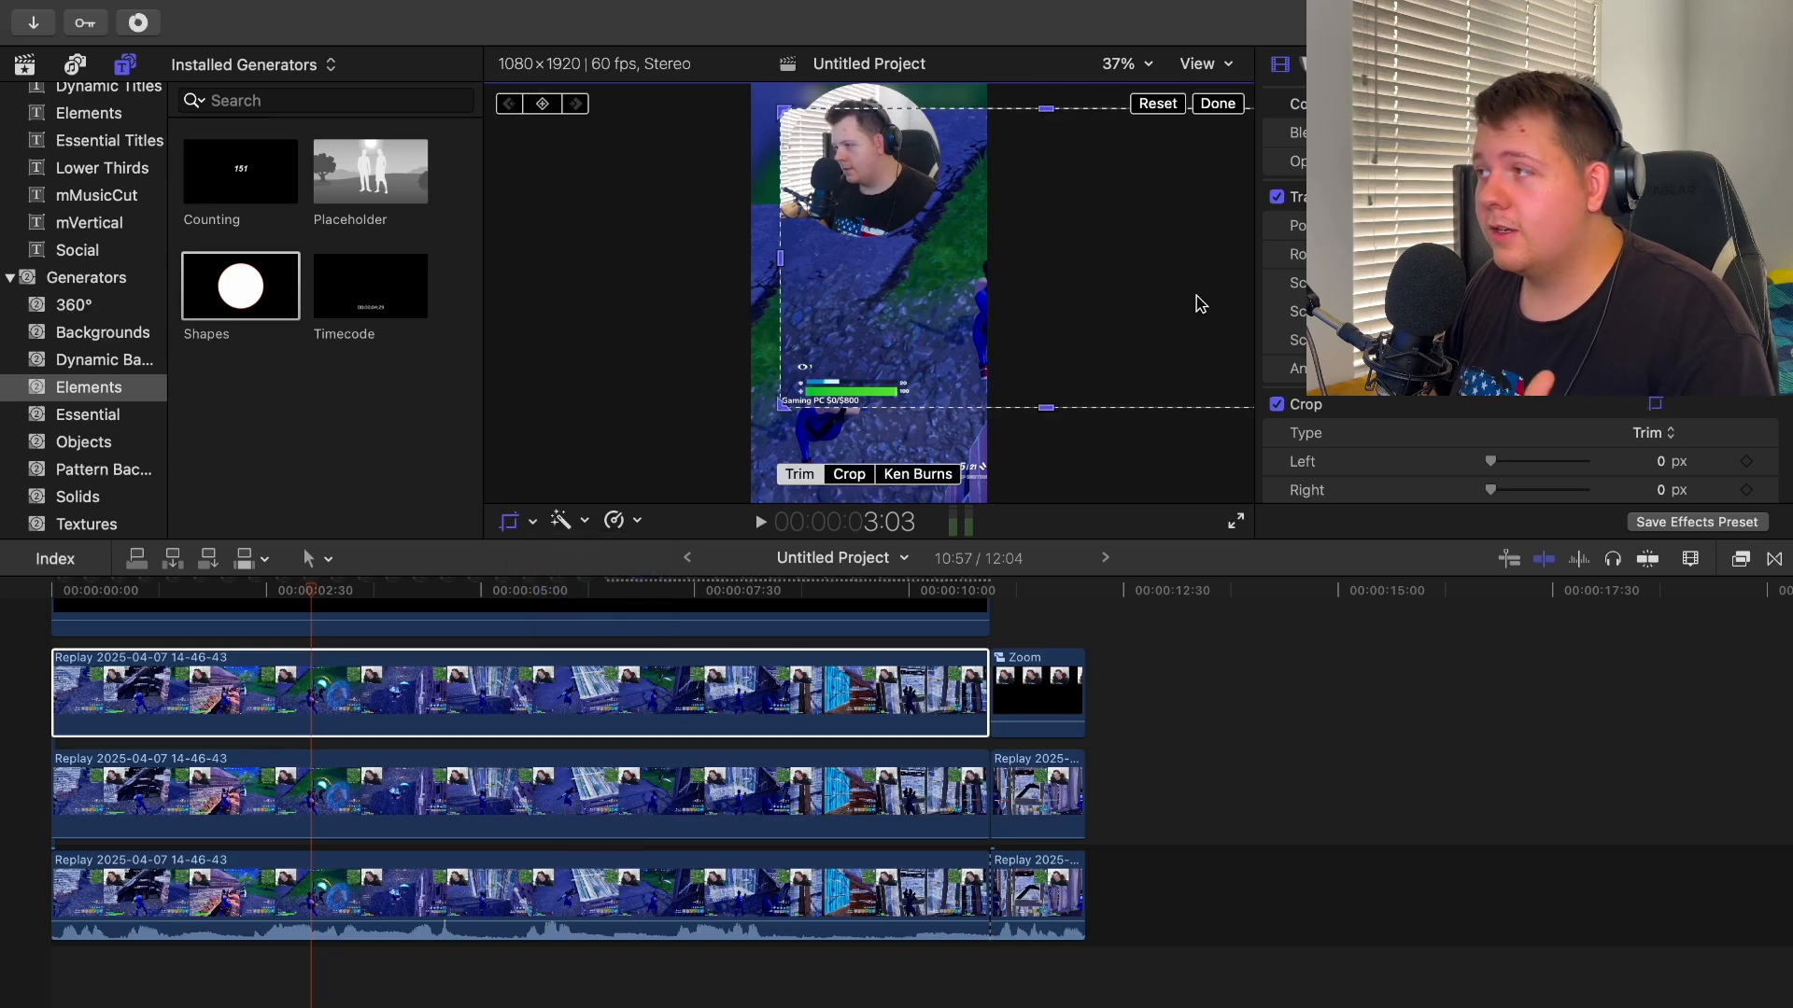
left_click_drag(1052, 109, 1046, 379)
left_click_drag(777, 397, 797, 387)
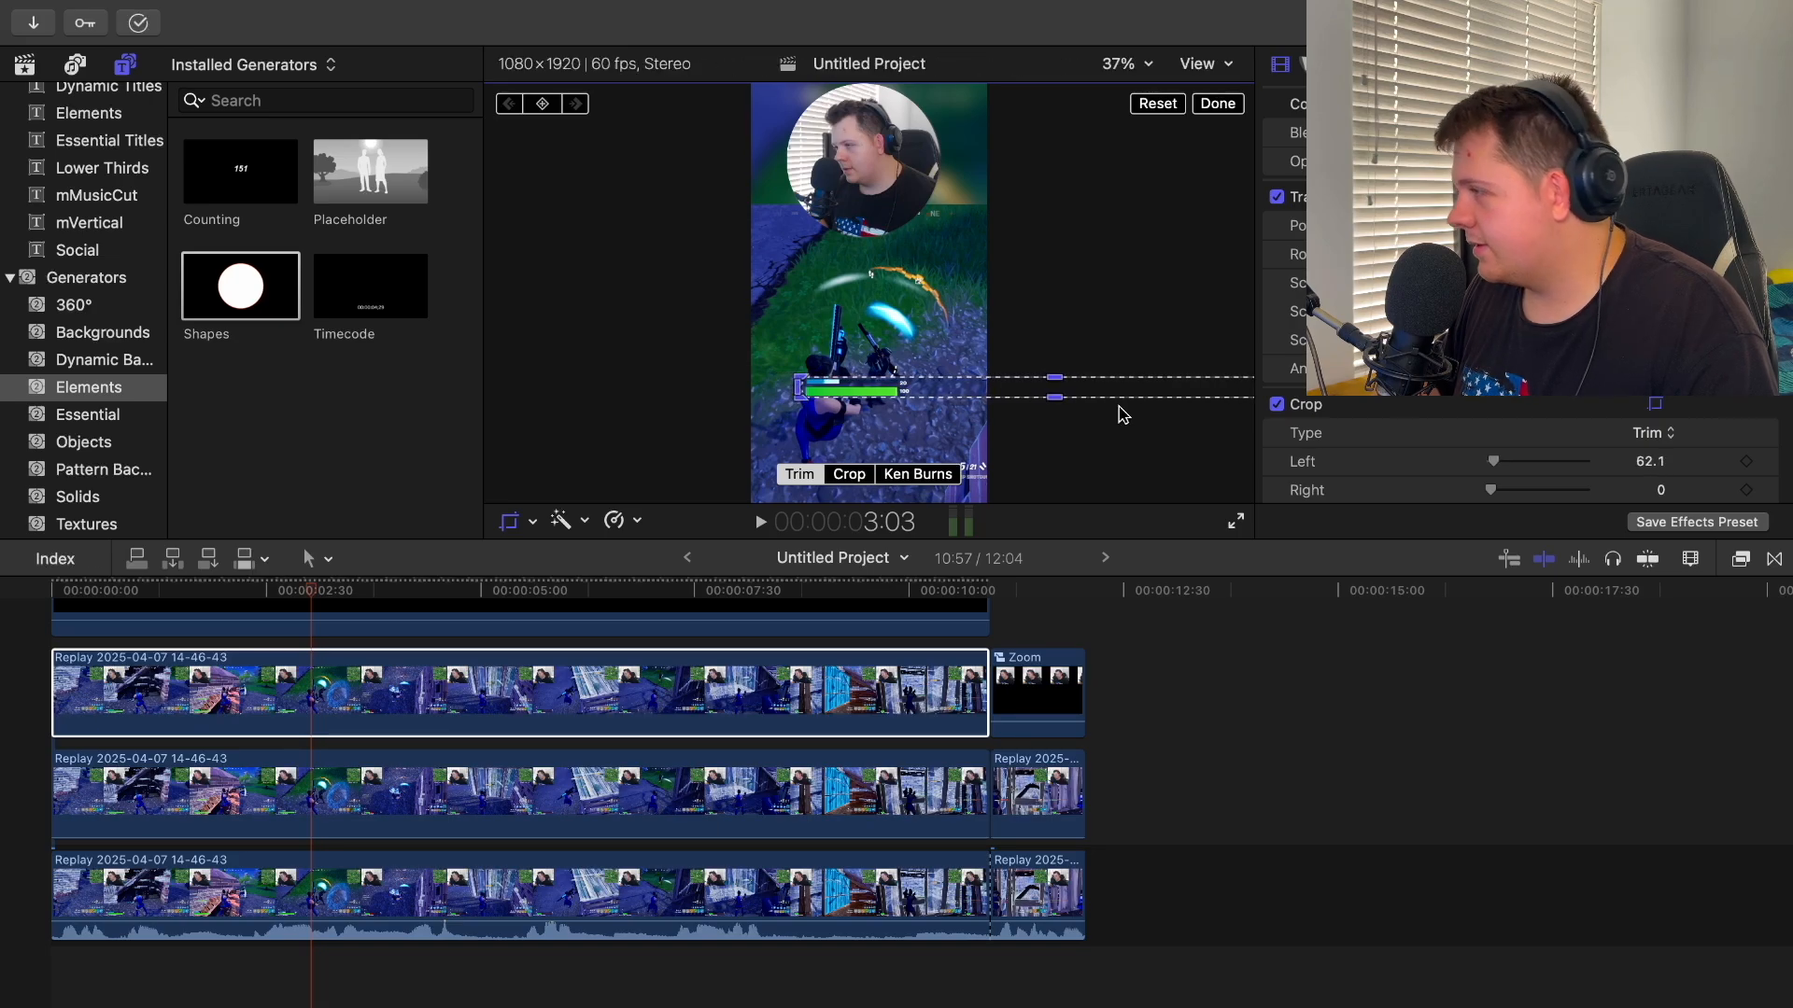
scroll(1512, 448, "down", 5)
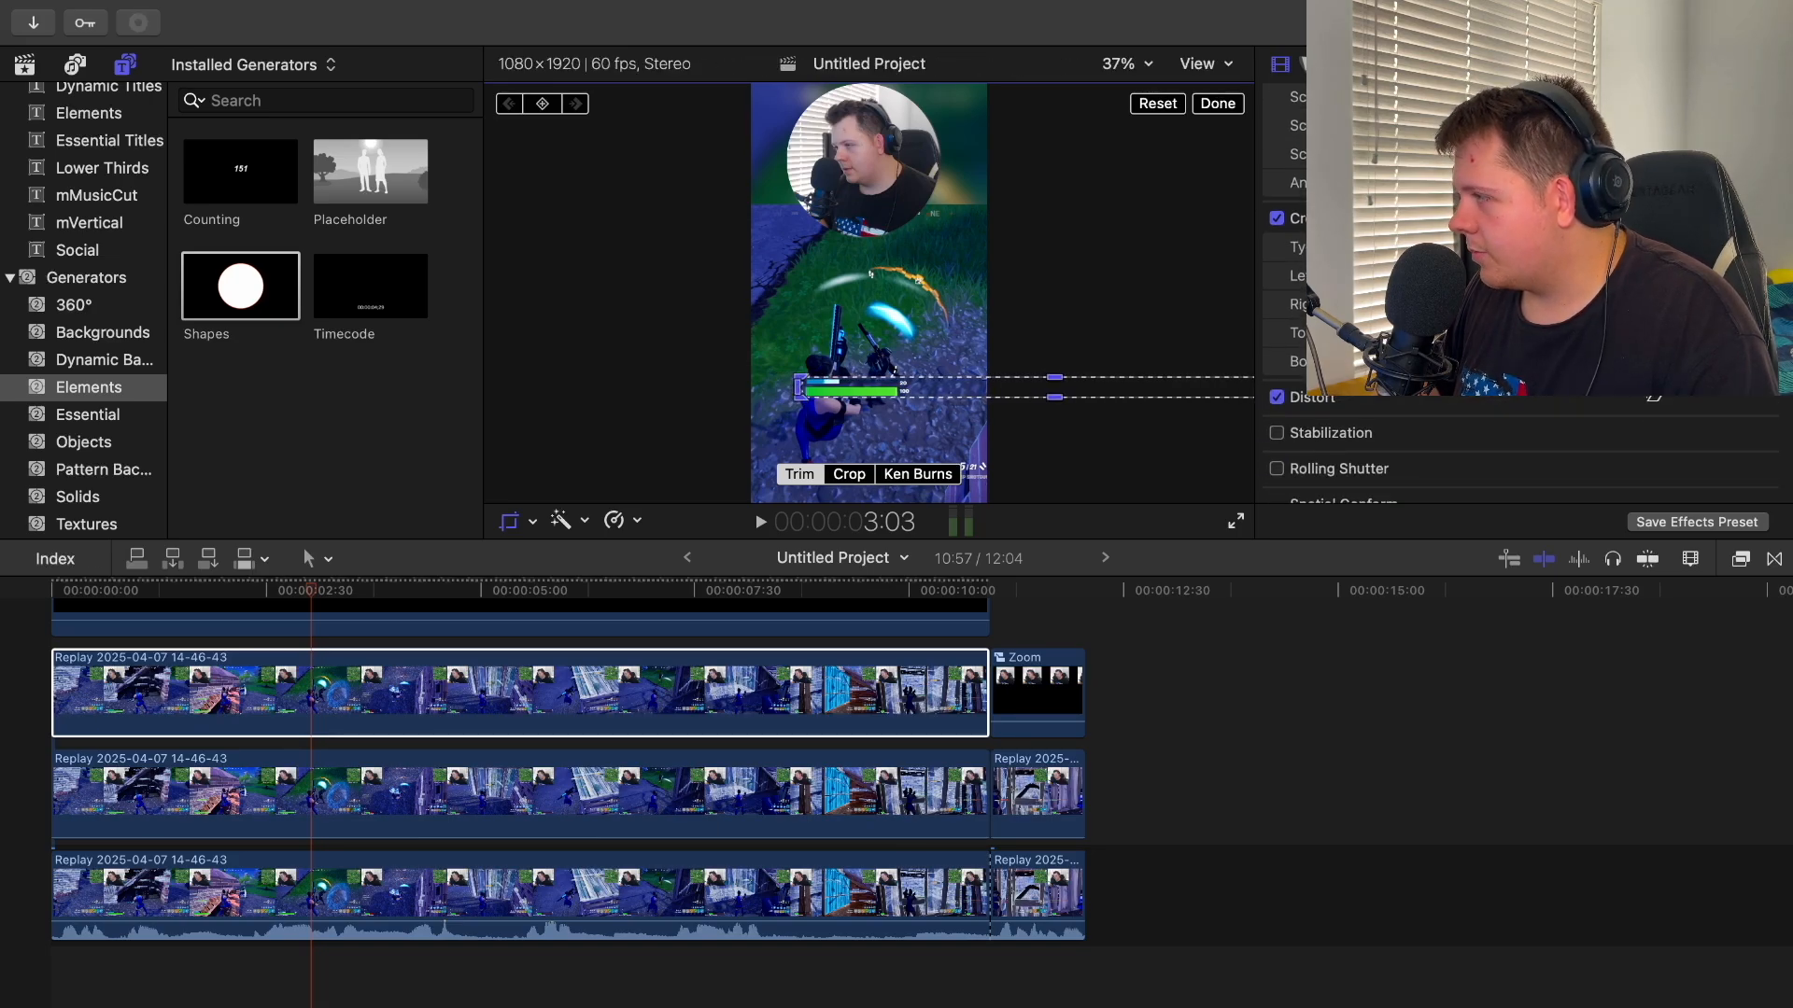
left_click_drag(1254, 387, 908, 387)
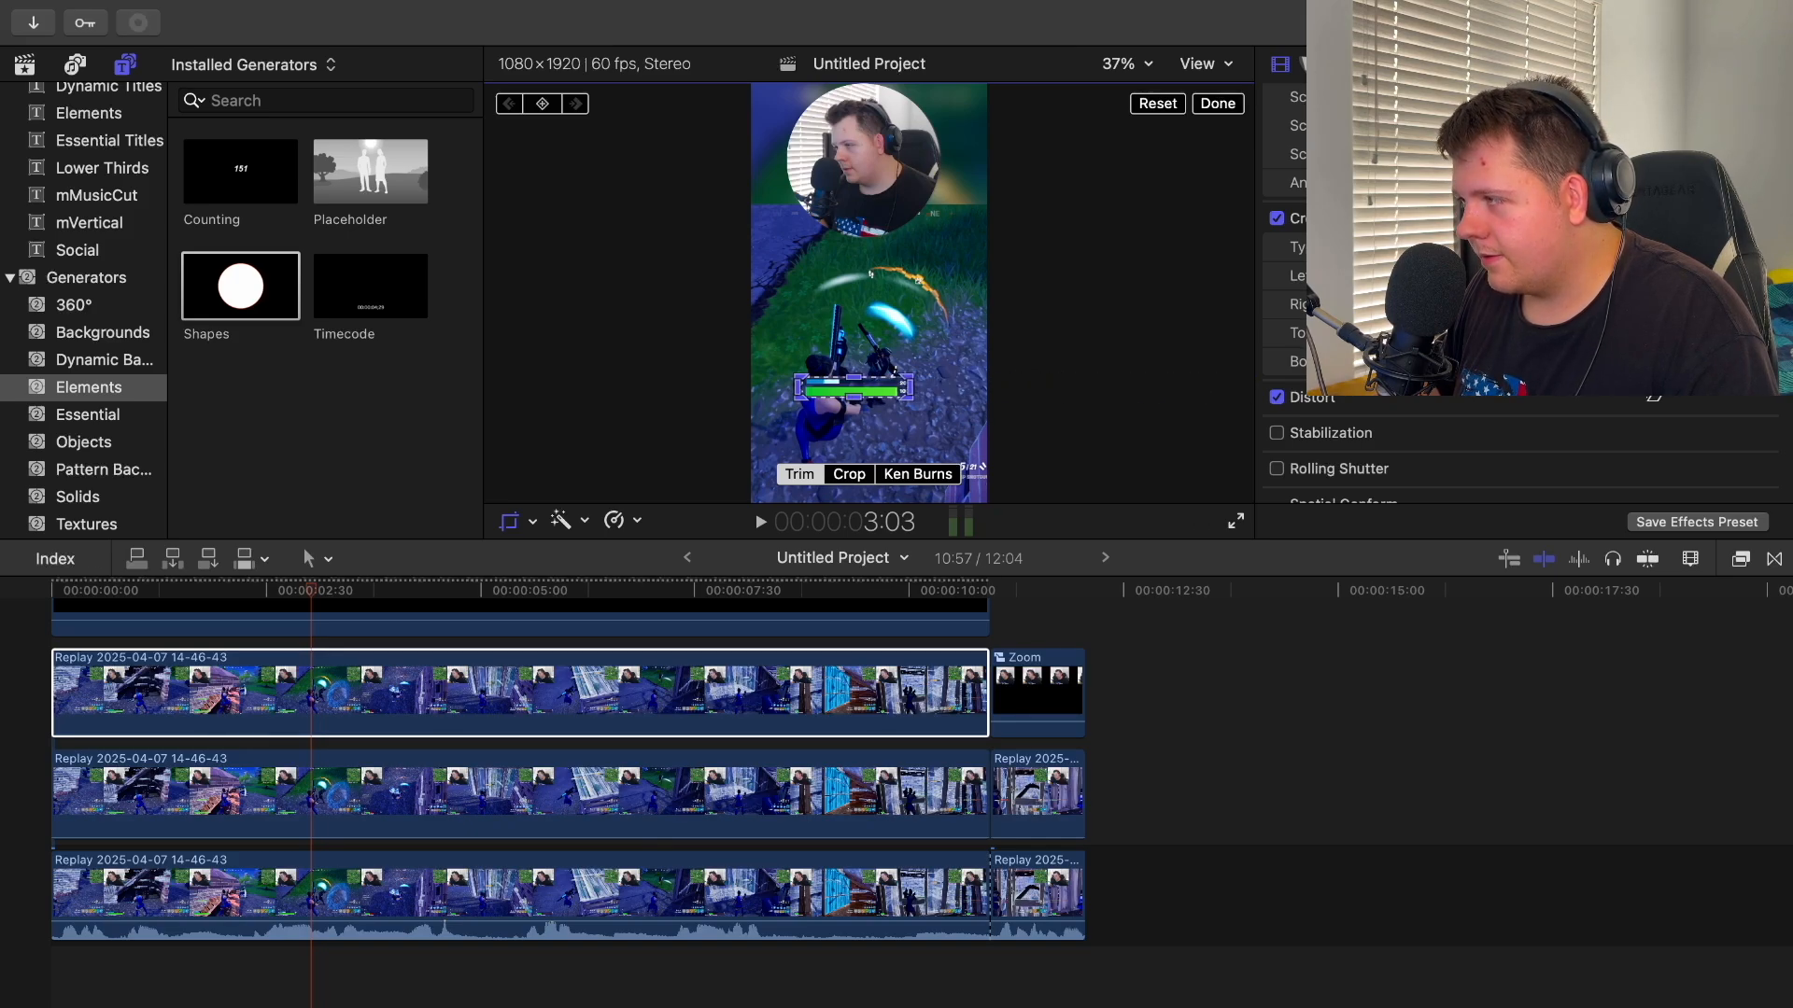
left_click(1218, 104)
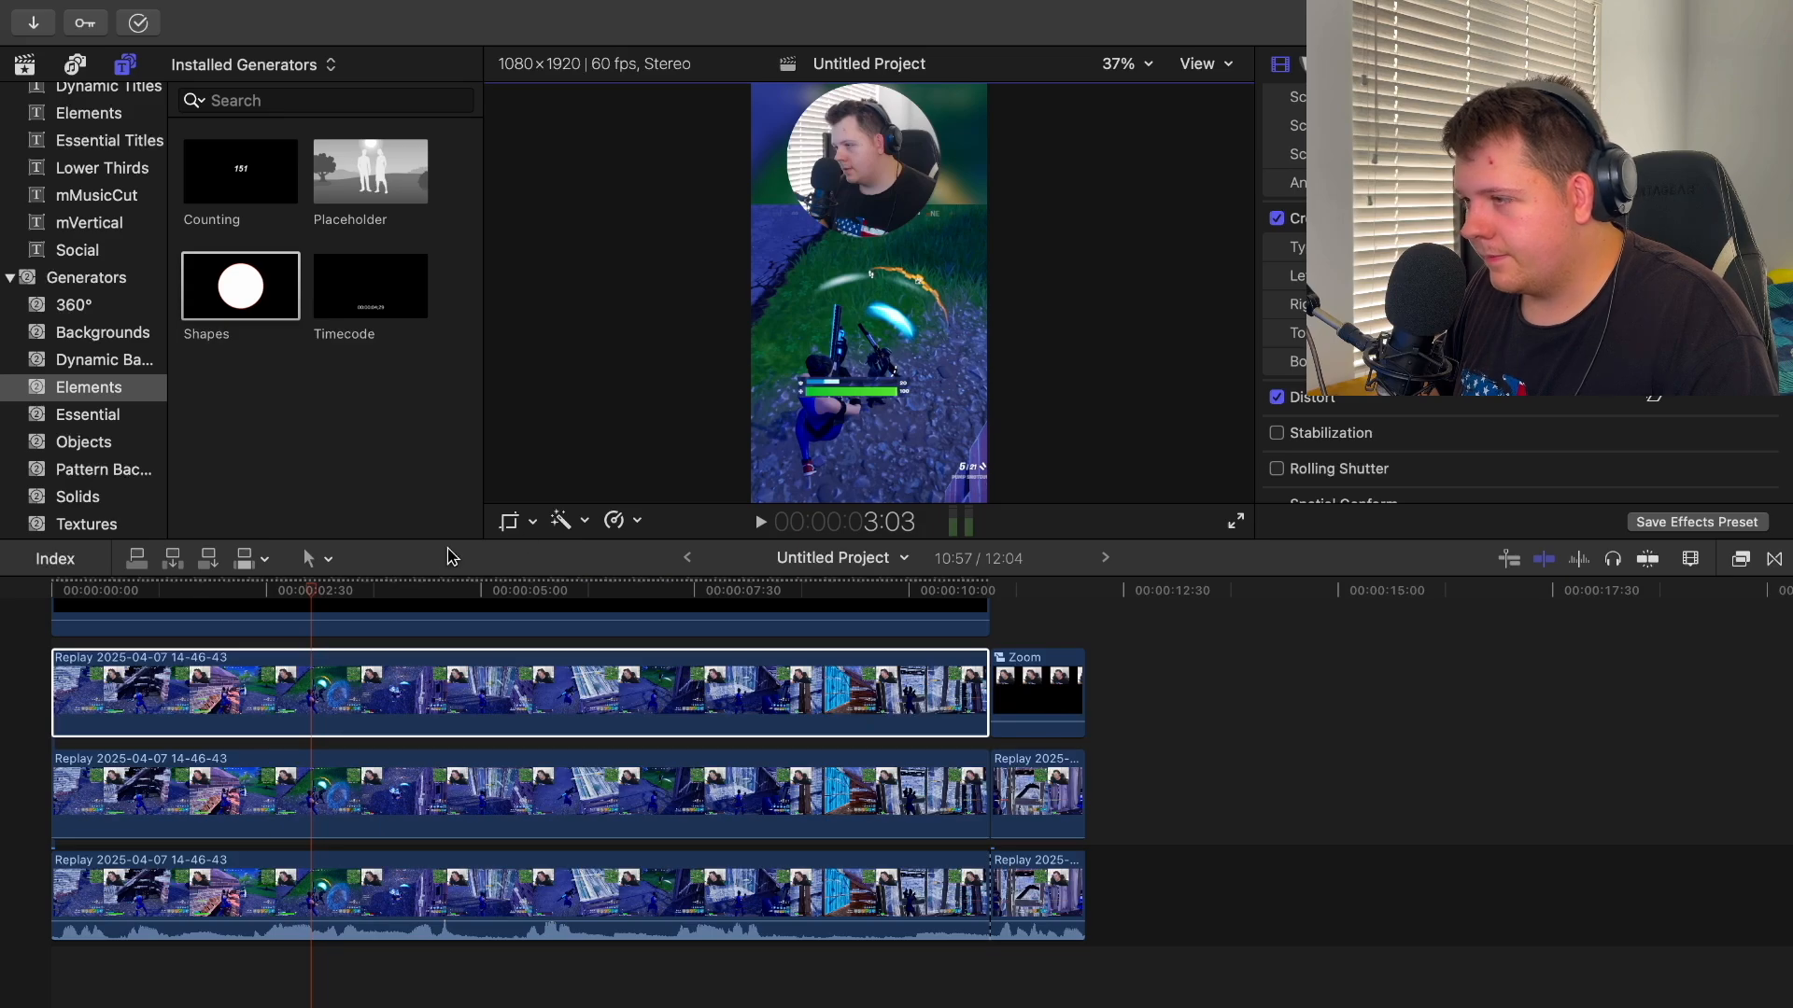
Enlarge the trimmed health bar slightly and move it to the bottom centre of the vertical frame
left_click(533, 522)
left_click(597, 552)
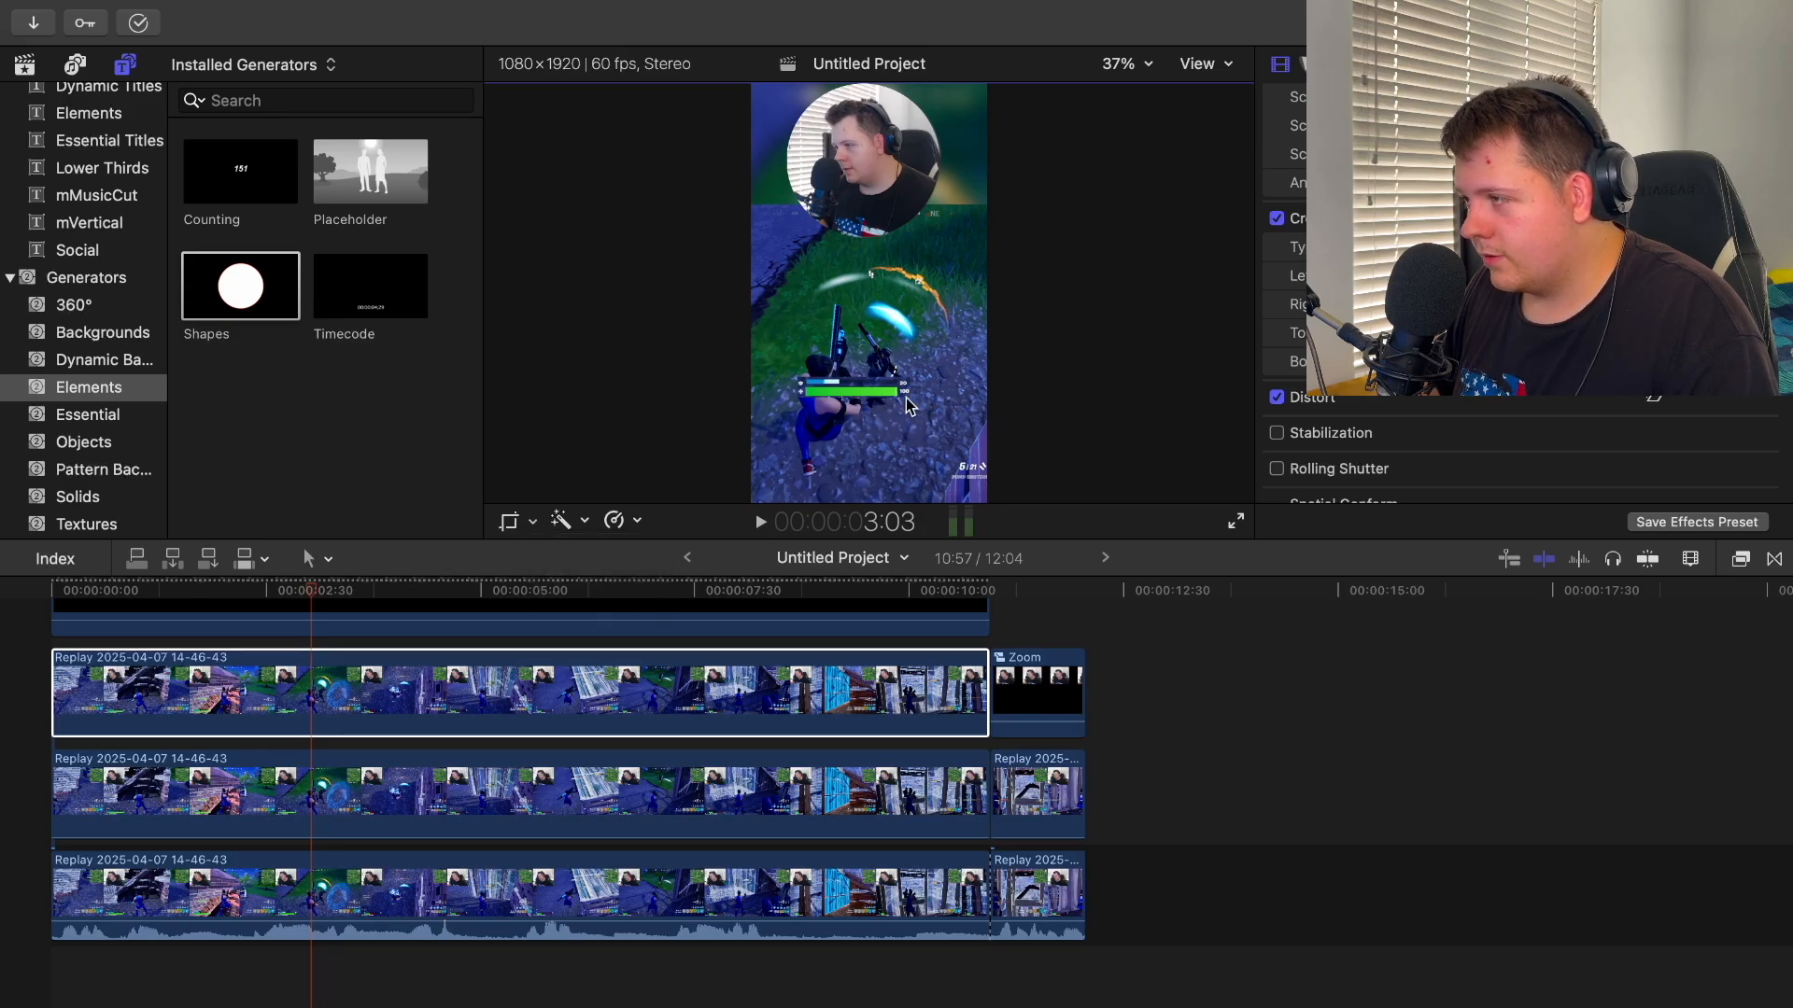
mouse_move(800, 376)
left_mouse_down()
mouse_move(755, 379)
mouse_move(860, 429)
mouse_move(873, 487)
left_mouse_up()
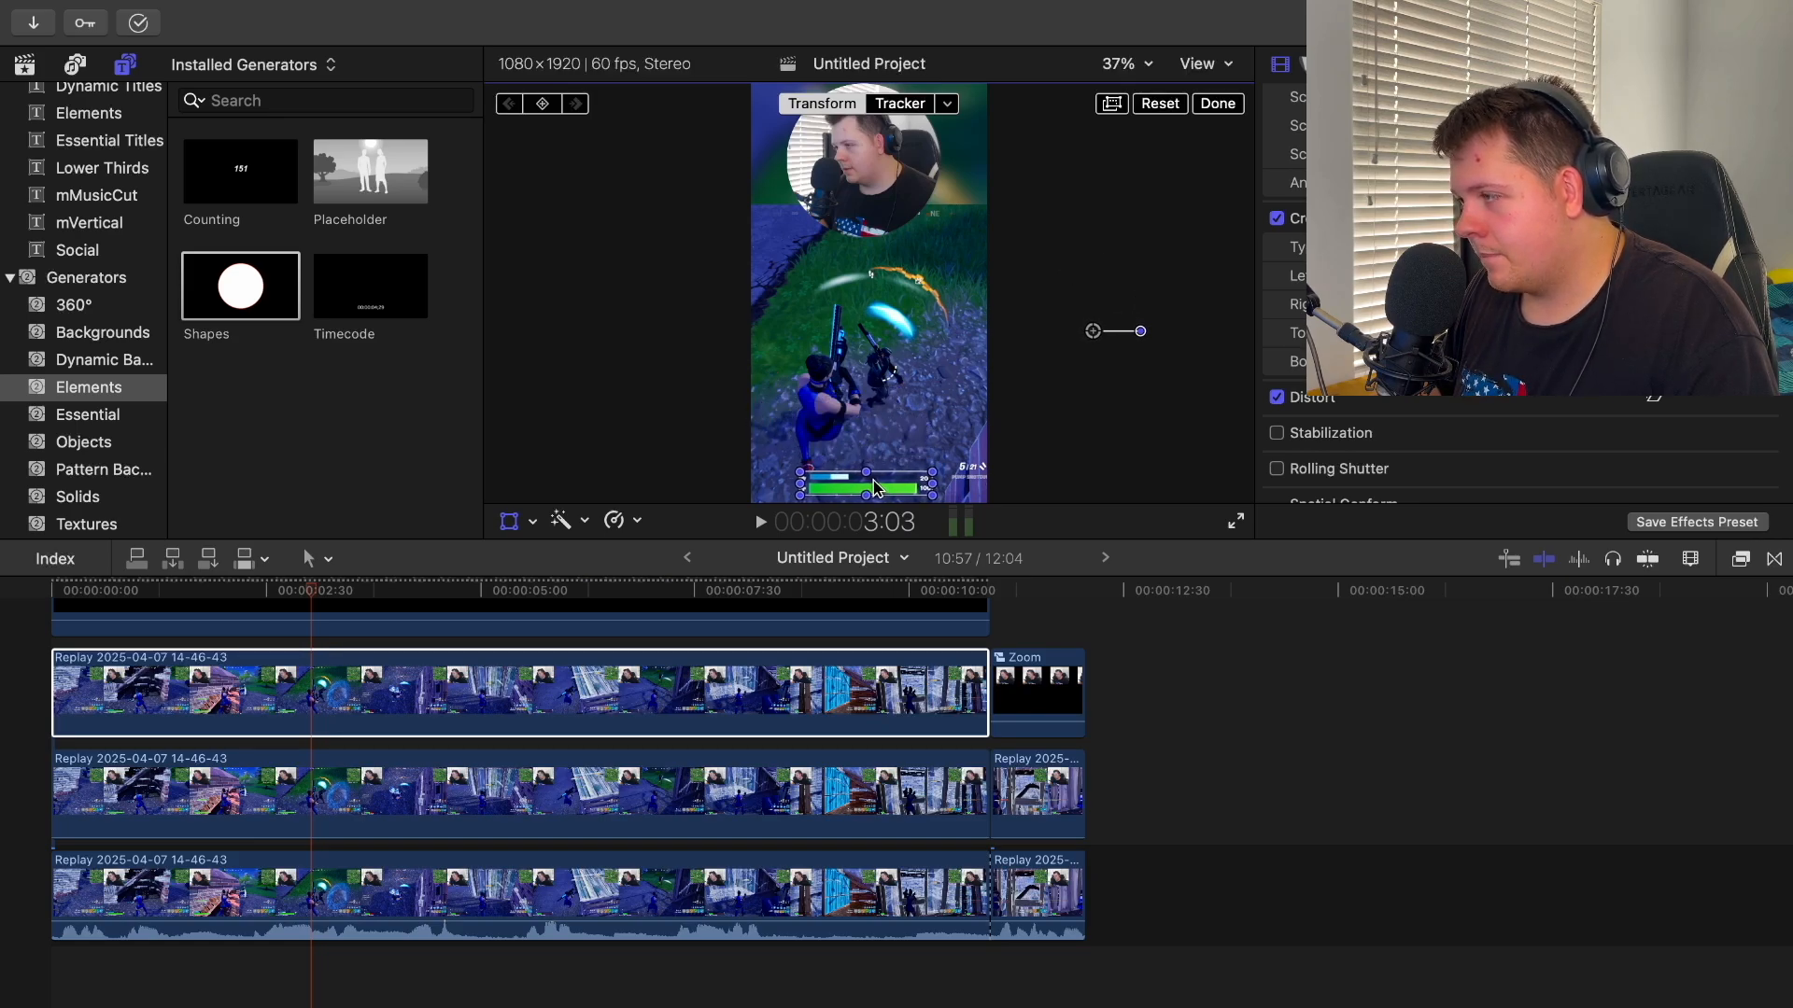
Play the opening of the project to check the health bar overlay, inspect the ending face zoom, and return to the start
left_click(42, 680)
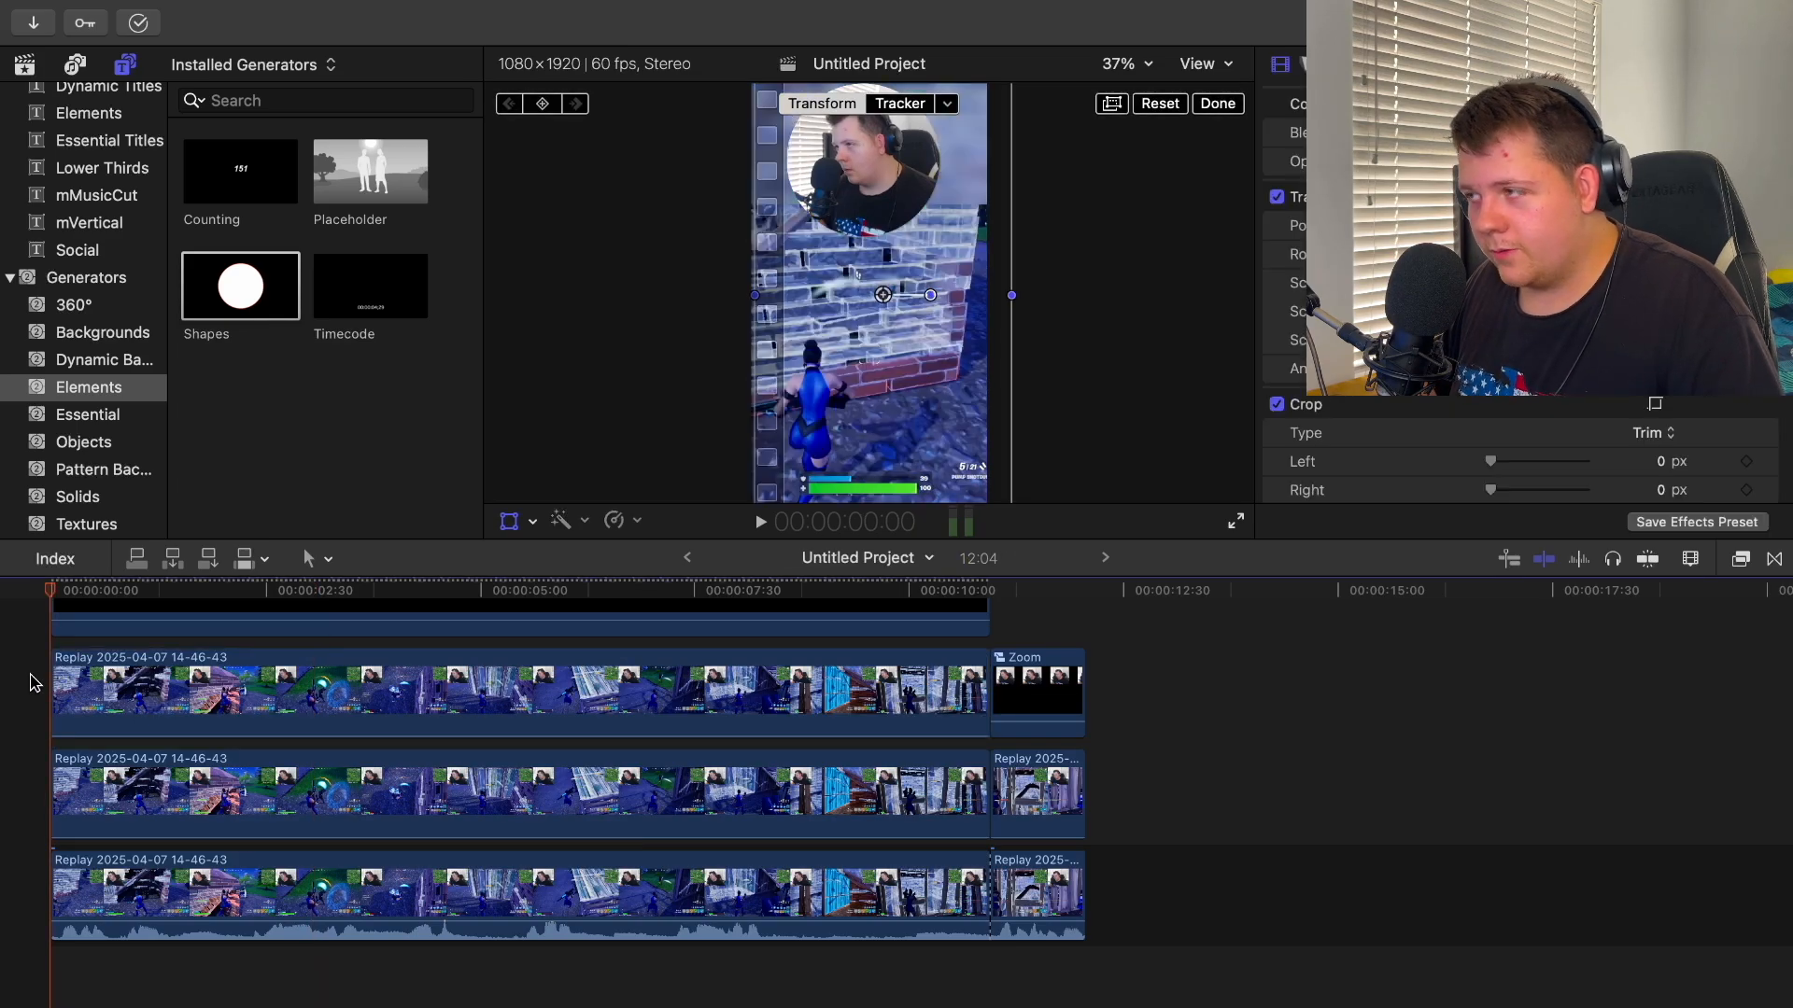
key("space")
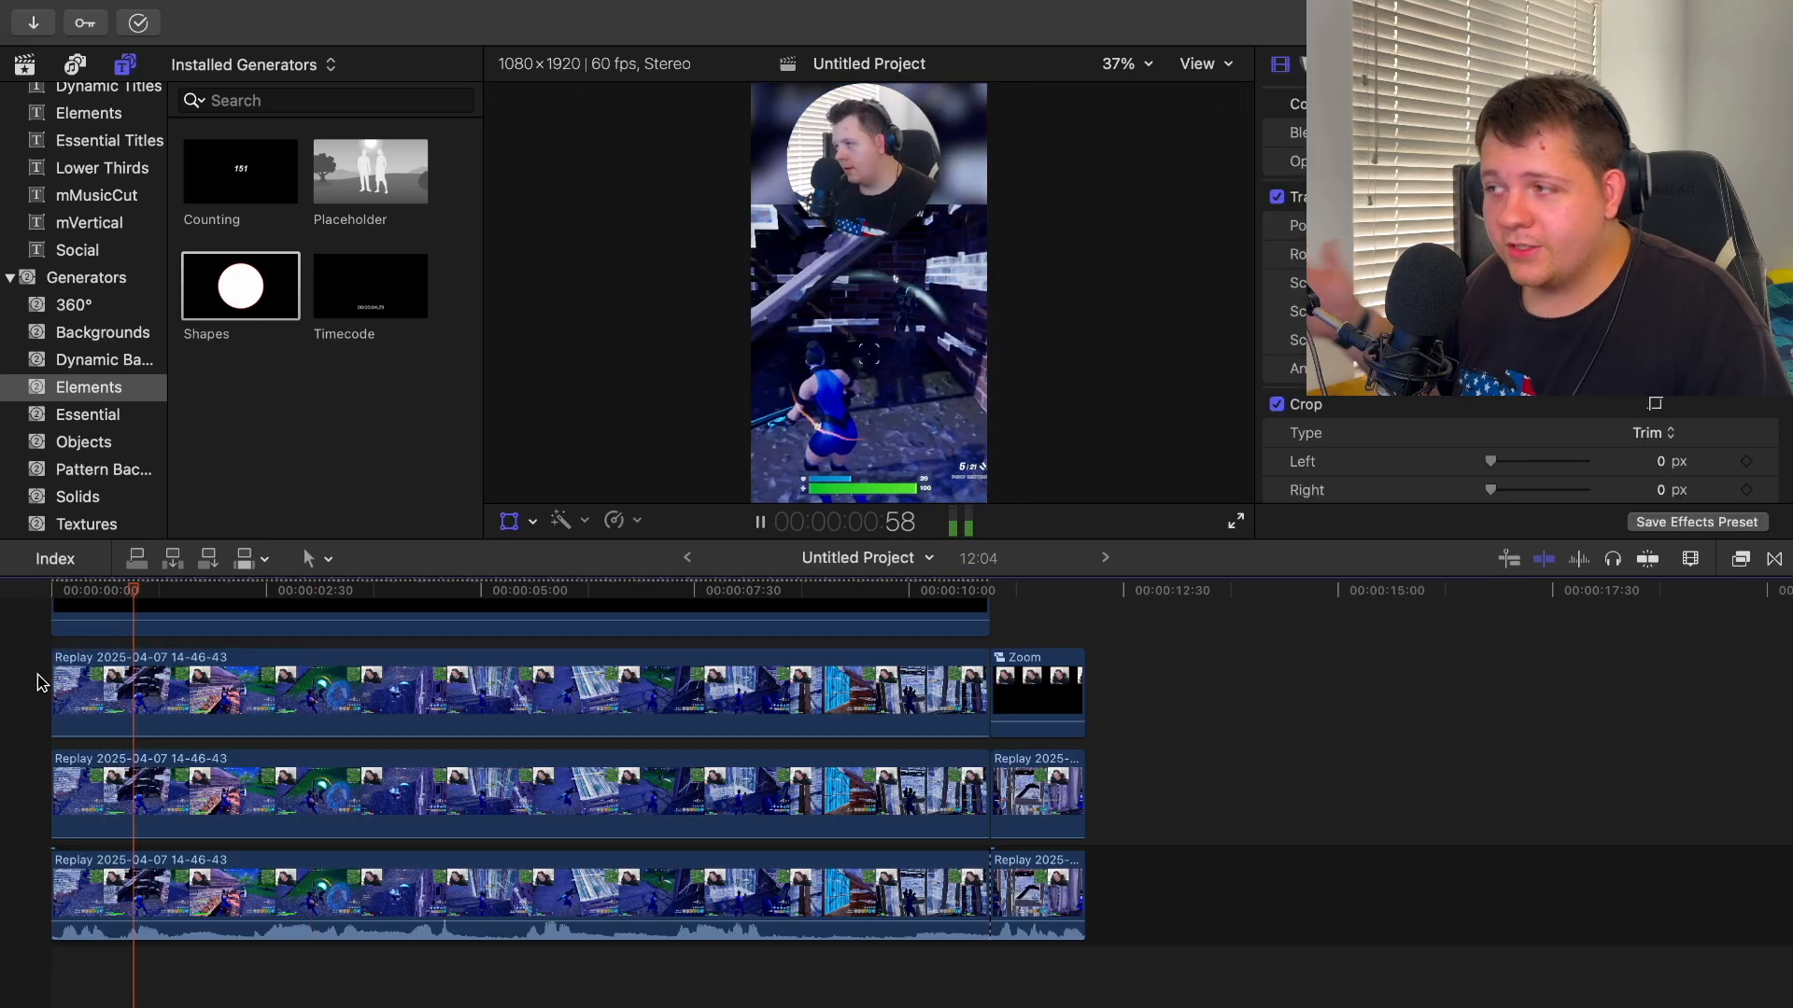
key("space")
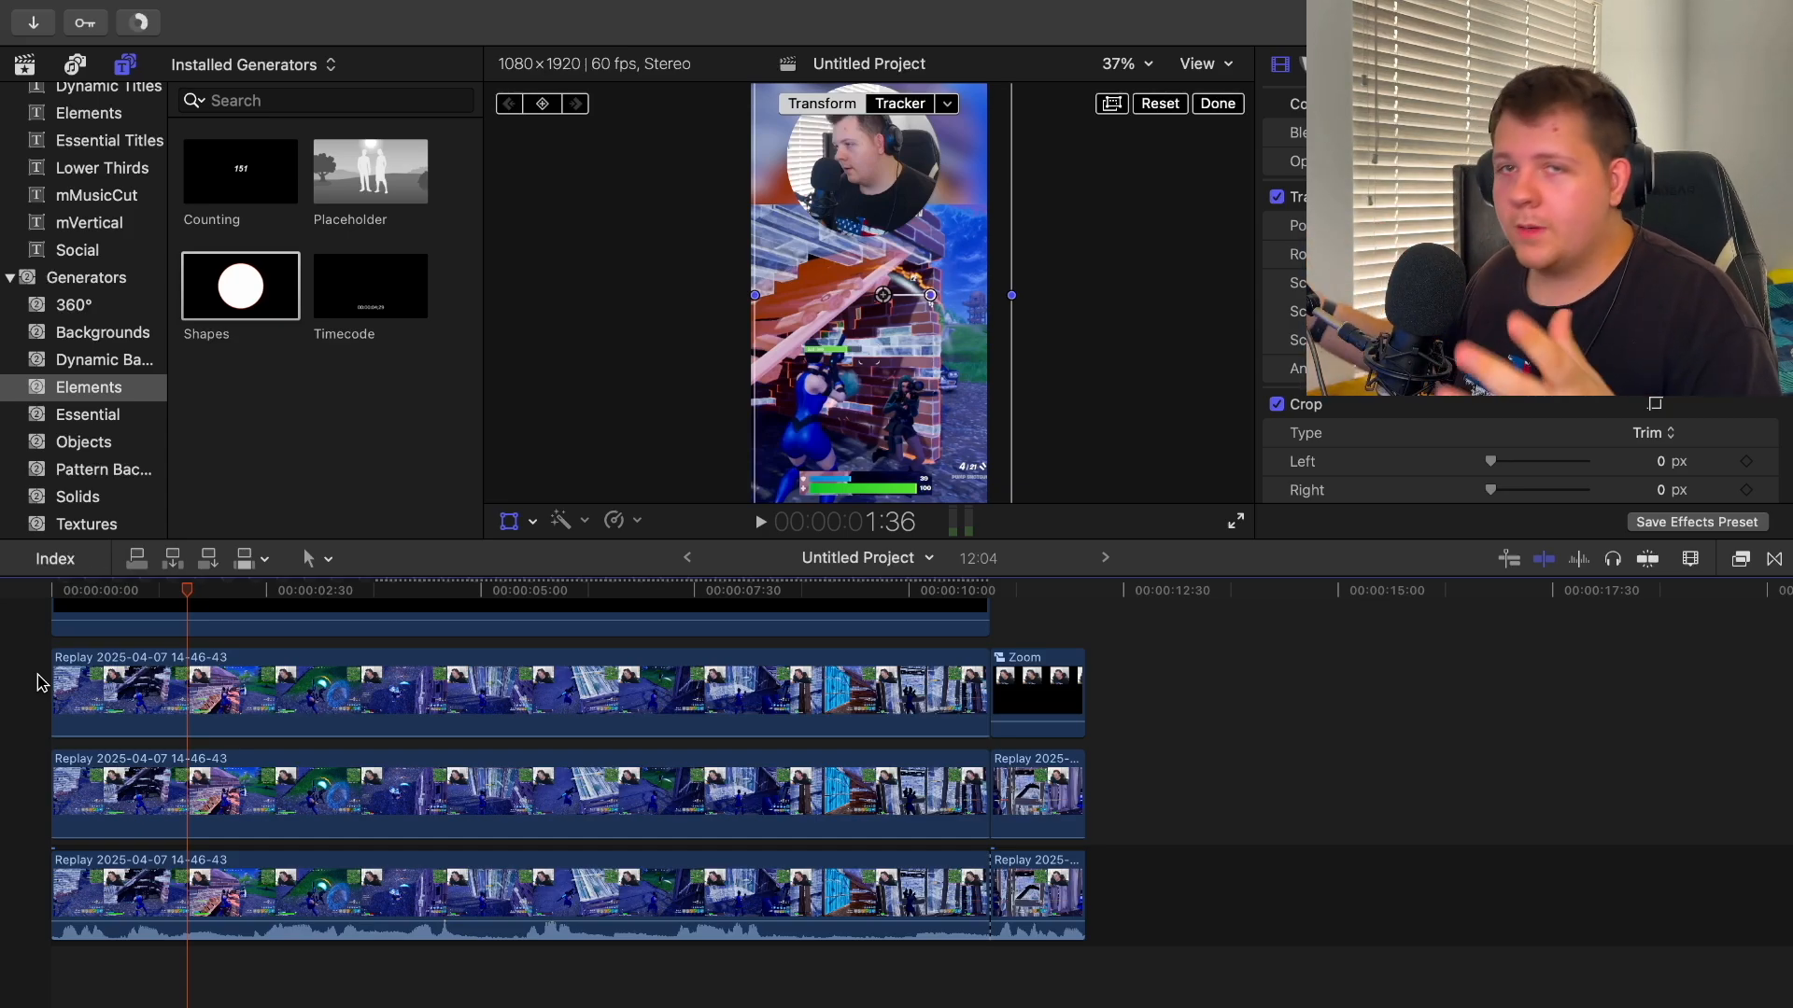
left_click(1026, 592)
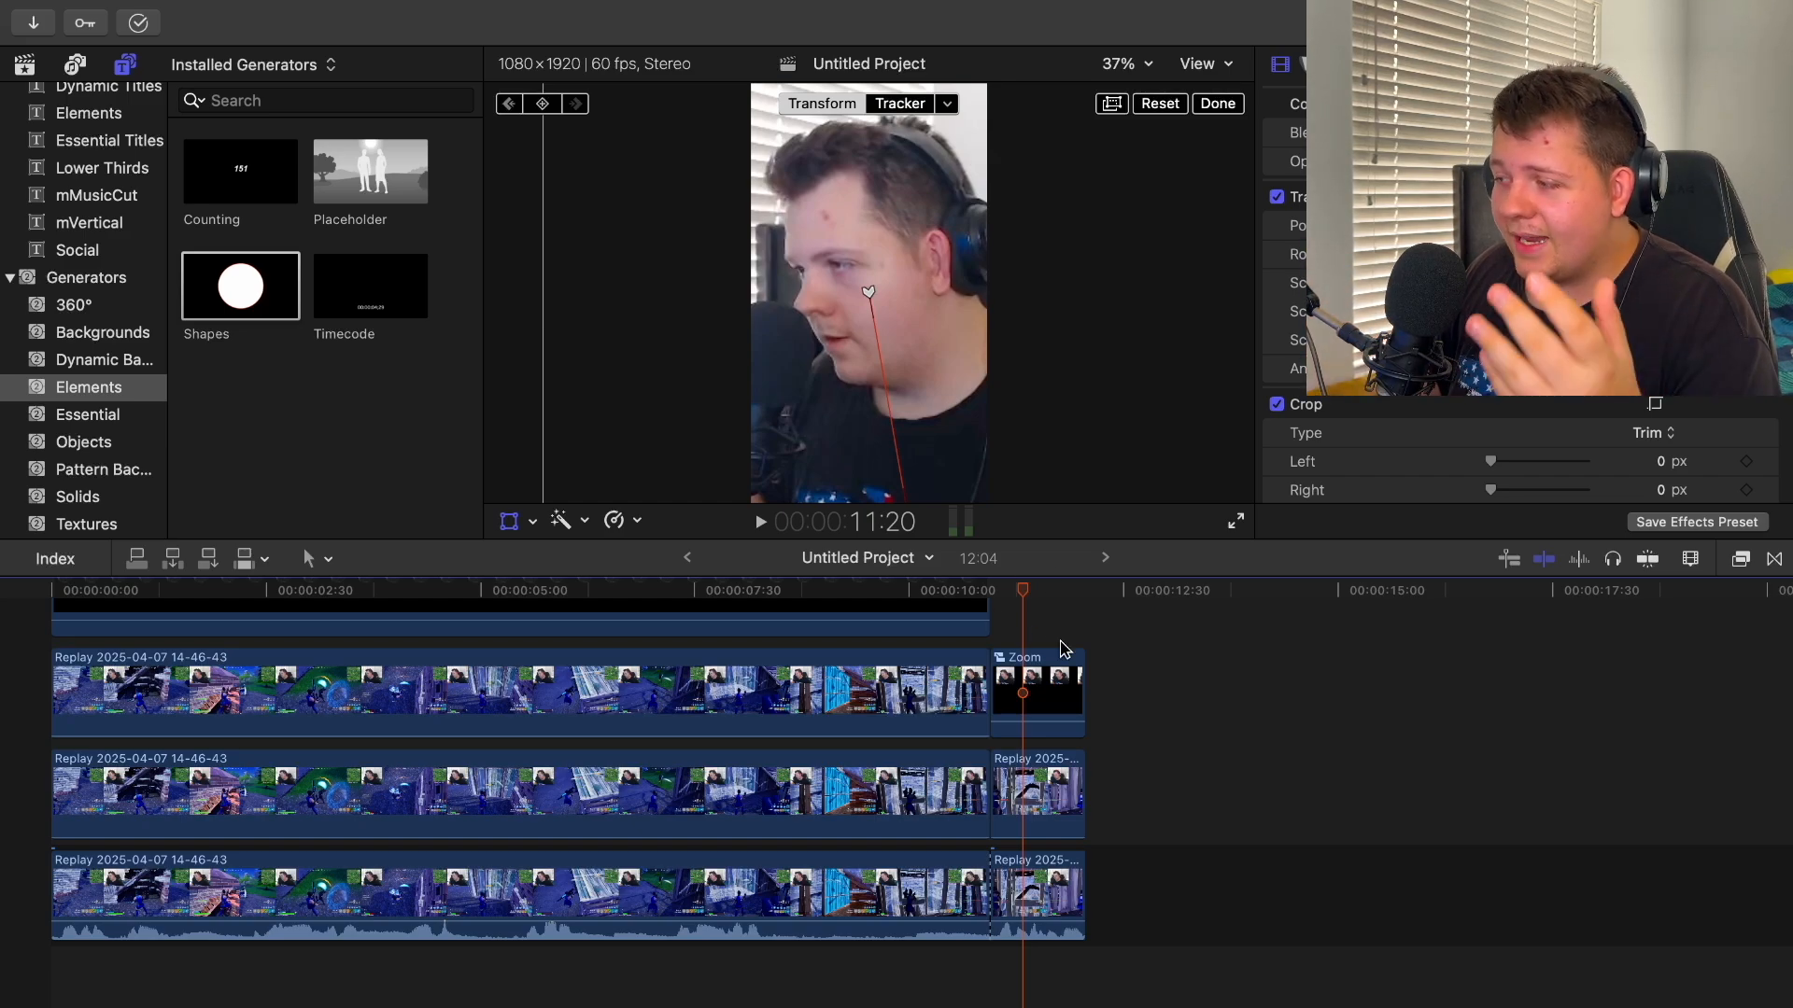
left_click_drag(1019, 584, 1067, 587)
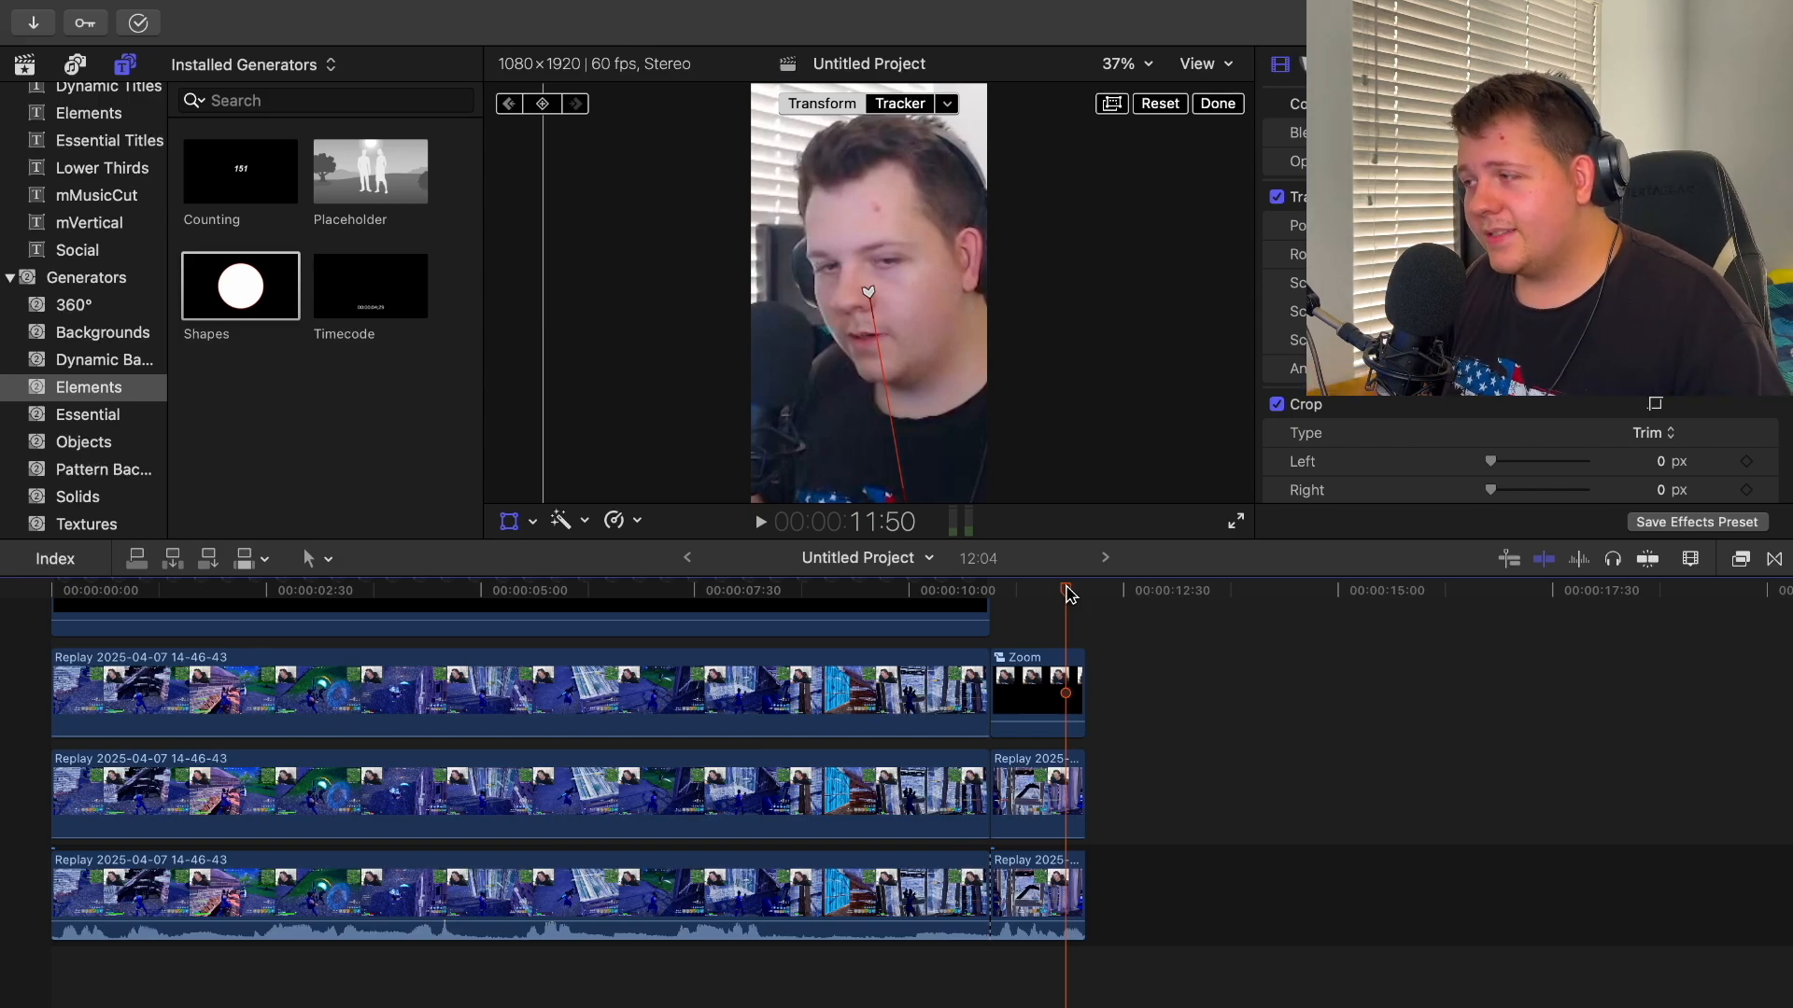
key("Home")
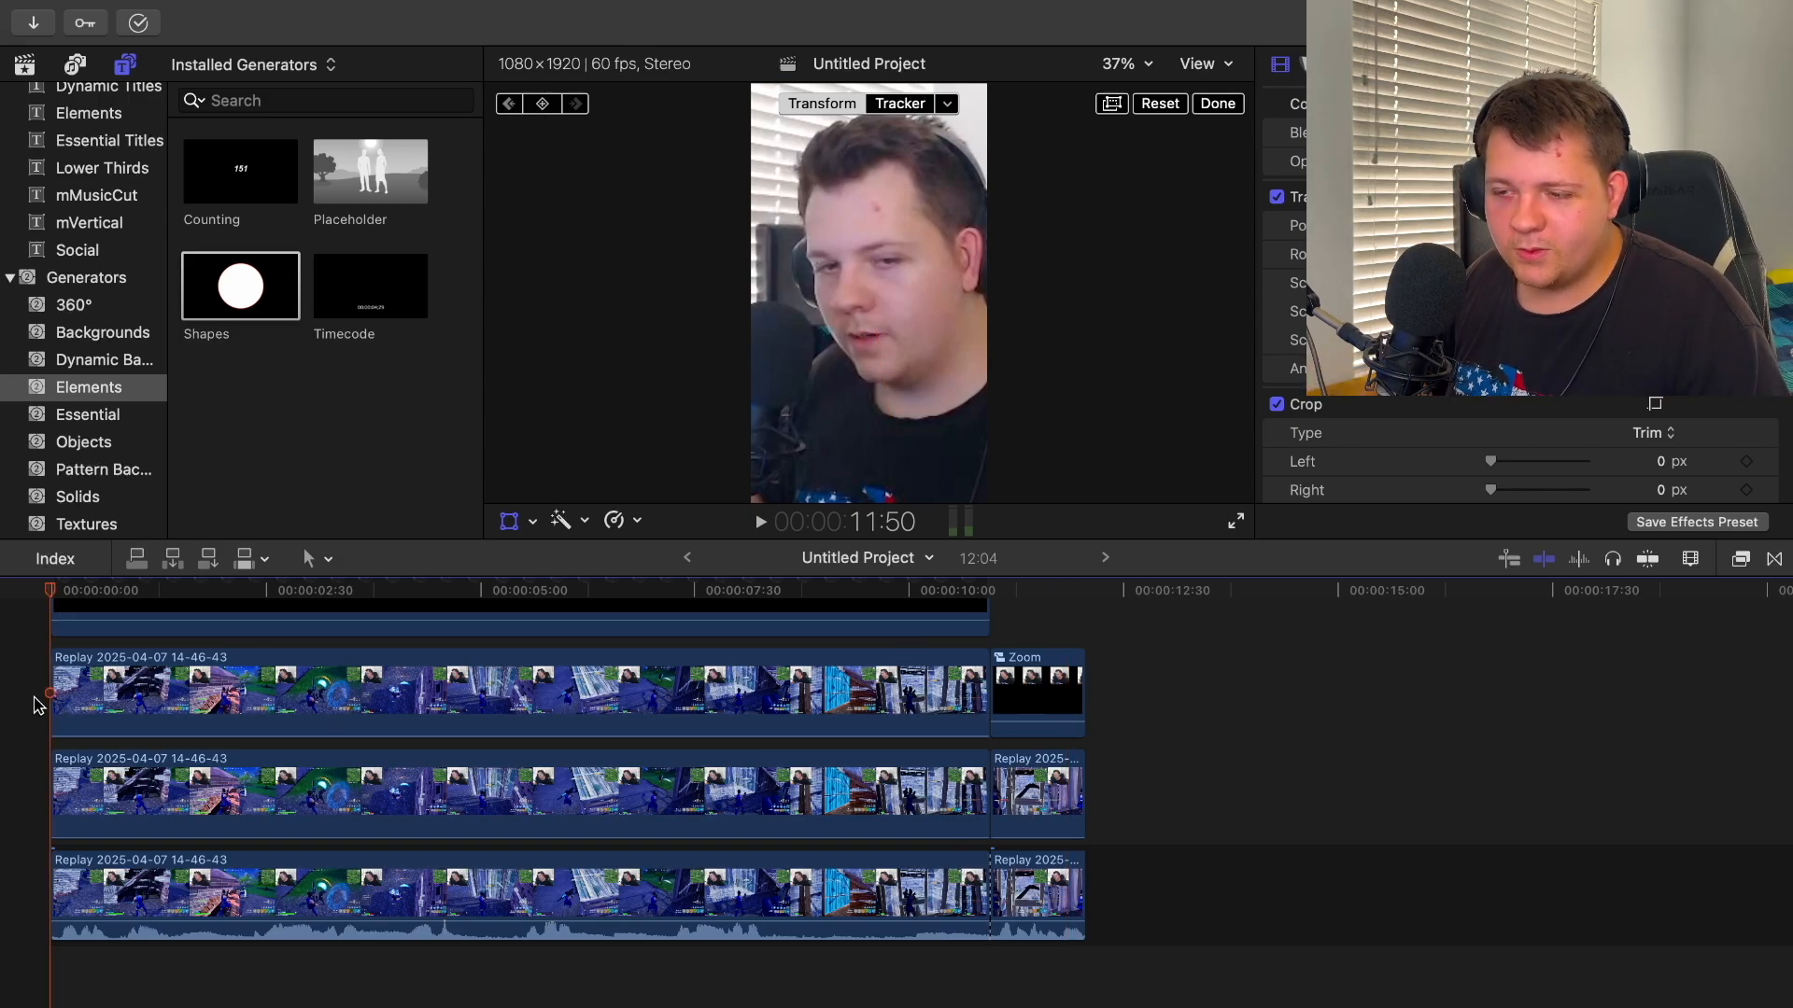